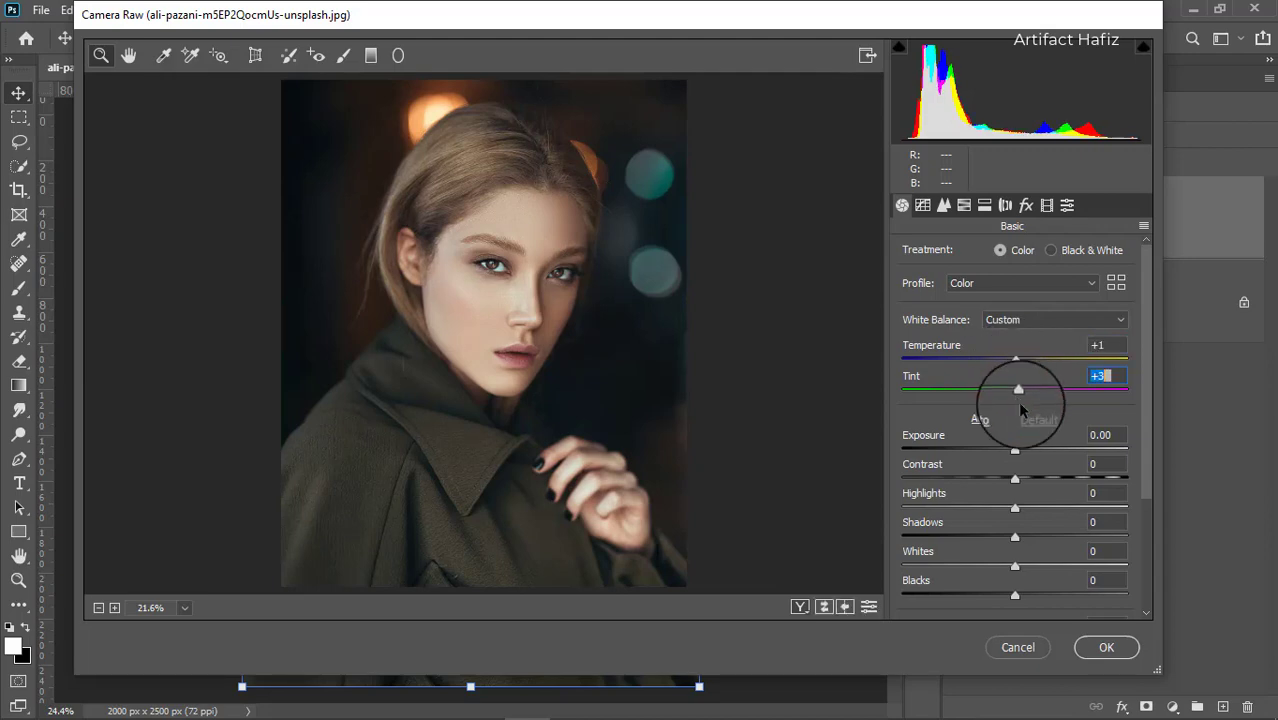
Step: In the basic tonal adjustments, set Highlights to -18, Whites to +29 and Shadows to about +31, and lower Blacks slightly
{"action": "scroll", "coordinate": [1020, 405], "scroll_direction": "down", "scroll_amount": 1}
{"action": "left_click_drag", "start_coordinate": [1015, 465], "coordinate": [995, 465]}
{"action": "left_click_drag", "start_coordinate": [1015, 520], "coordinate": [1043, 537]}
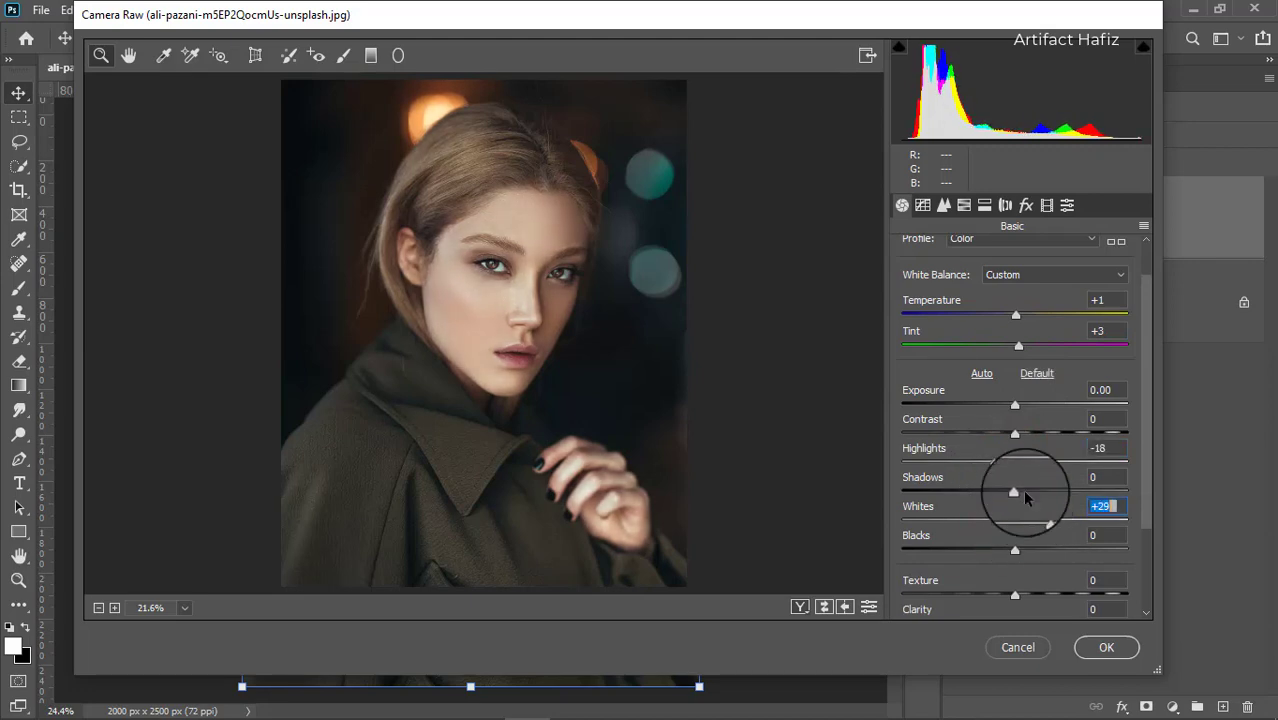
{"action": "scroll", "coordinate": [1022, 489], "scroll_direction": "down", "scroll_amount": 1}
{"action": "mouse_move", "coordinate": [1014, 447]}
{"action": "left_mouse_down"}
{"action": "mouse_move", "coordinate": [1084, 436]}
{"action": "mouse_move", "coordinate": [1038, 447]}
{"action": "left_mouse_up"}
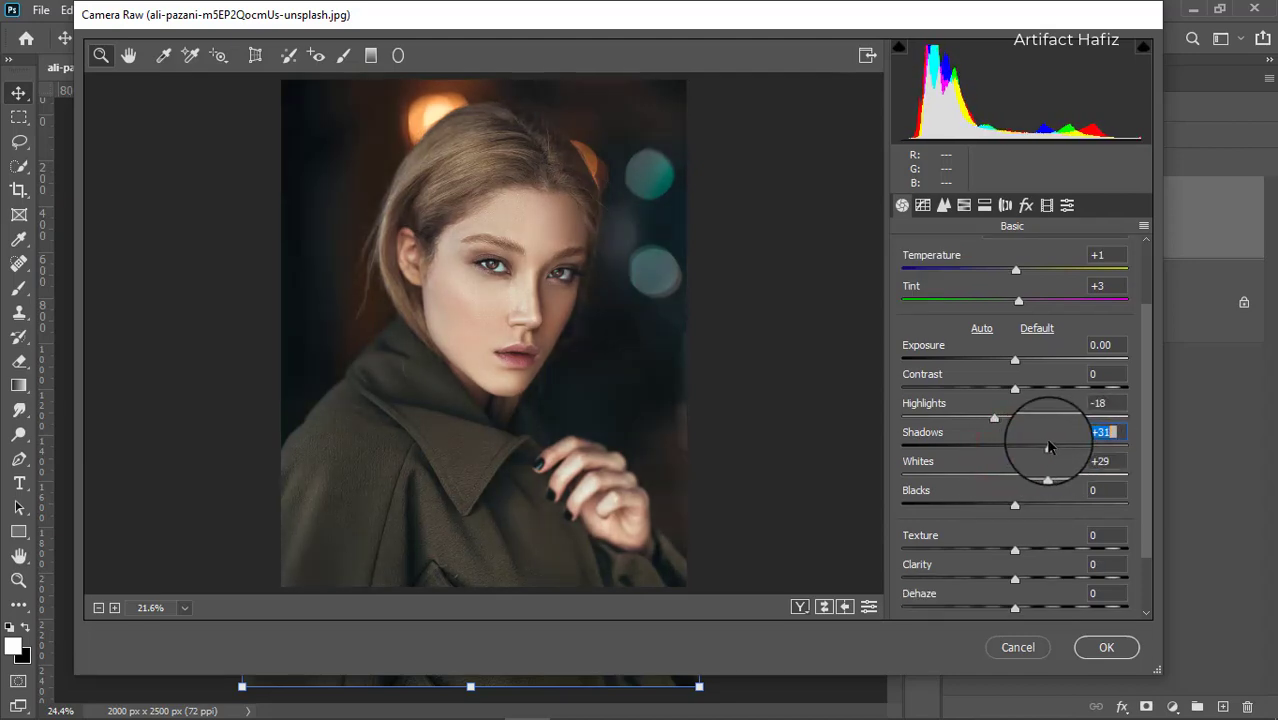
{"action": "mouse_move", "coordinate": [1015, 508]}
{"action": "left_mouse_down"}
{"action": "mouse_move", "coordinate": [990, 508]}
{"action": "mouse_move", "coordinate": [1007, 510]}
{"action": "left_mouse_up"}
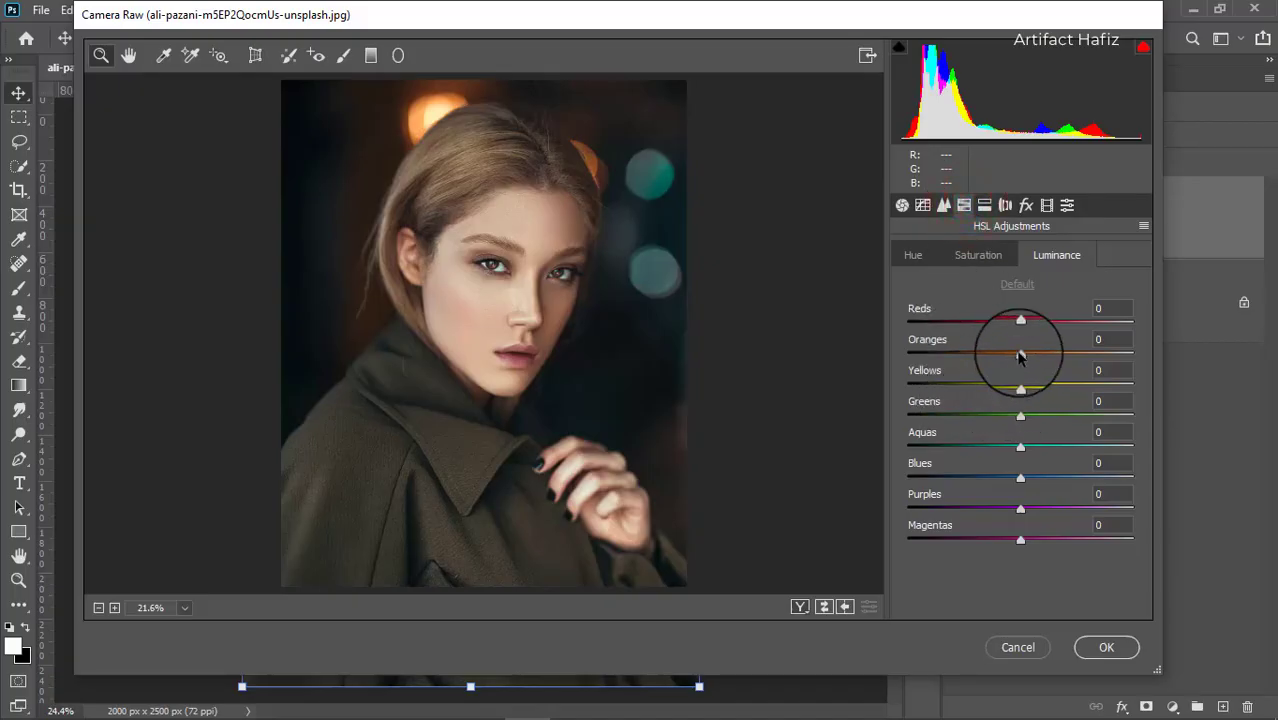
Step: Set the HSL luminance of Oranges to +4 and adjust the luminance of the colour ranges from Yellows to Blues
{"action": "mouse_move", "coordinate": [1020, 355]}
{"action": "left_mouse_down"}
{"action": "mouse_move", "coordinate": [1048, 355]}
{"action": "mouse_move", "coordinate": [998, 355]}
{"action": "mouse_move", "coordinate": [1025, 357]}
{"action": "left_mouse_up"}
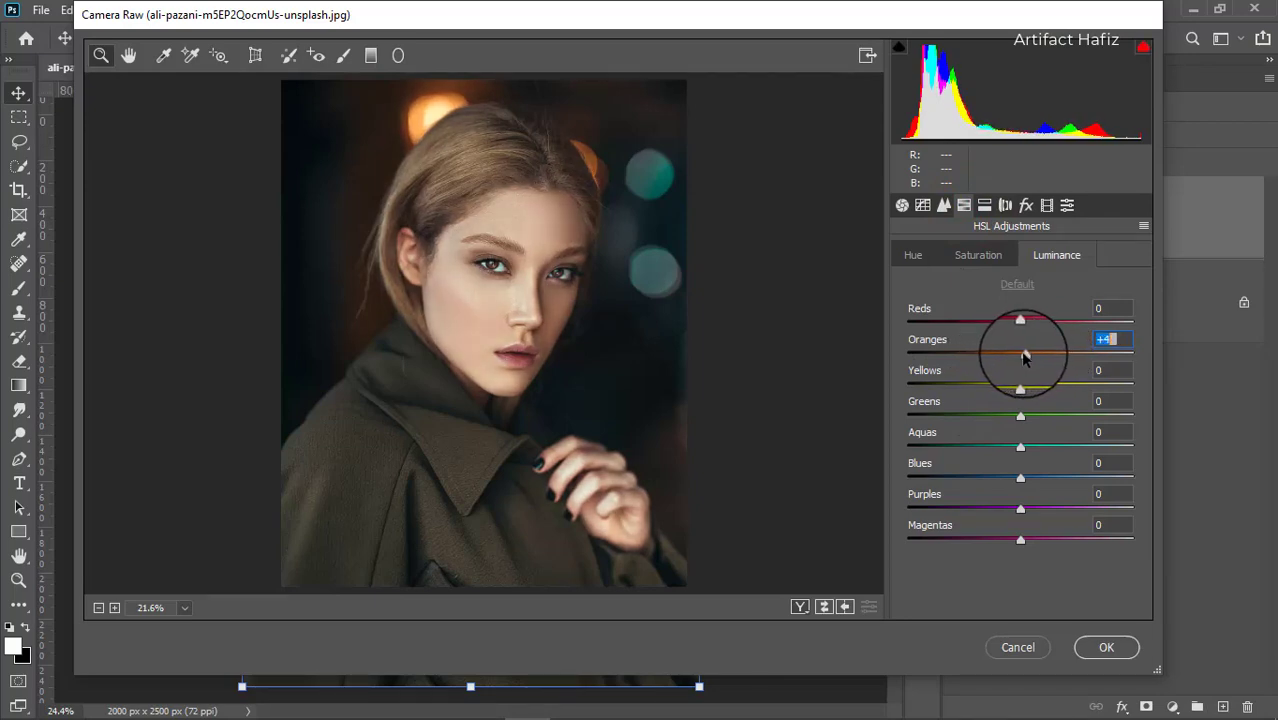
{"action": "left_click_drag", "start_coordinate": [1020, 387], "coordinate": [1040, 478]}
Step: Set HSL saturation to Oranges -5, Yellows +8, Greens -100, Aquas +51, Blues +58, Purples +36 and Magentas +48
{"action": "left_click", "coordinate": [975, 257]}
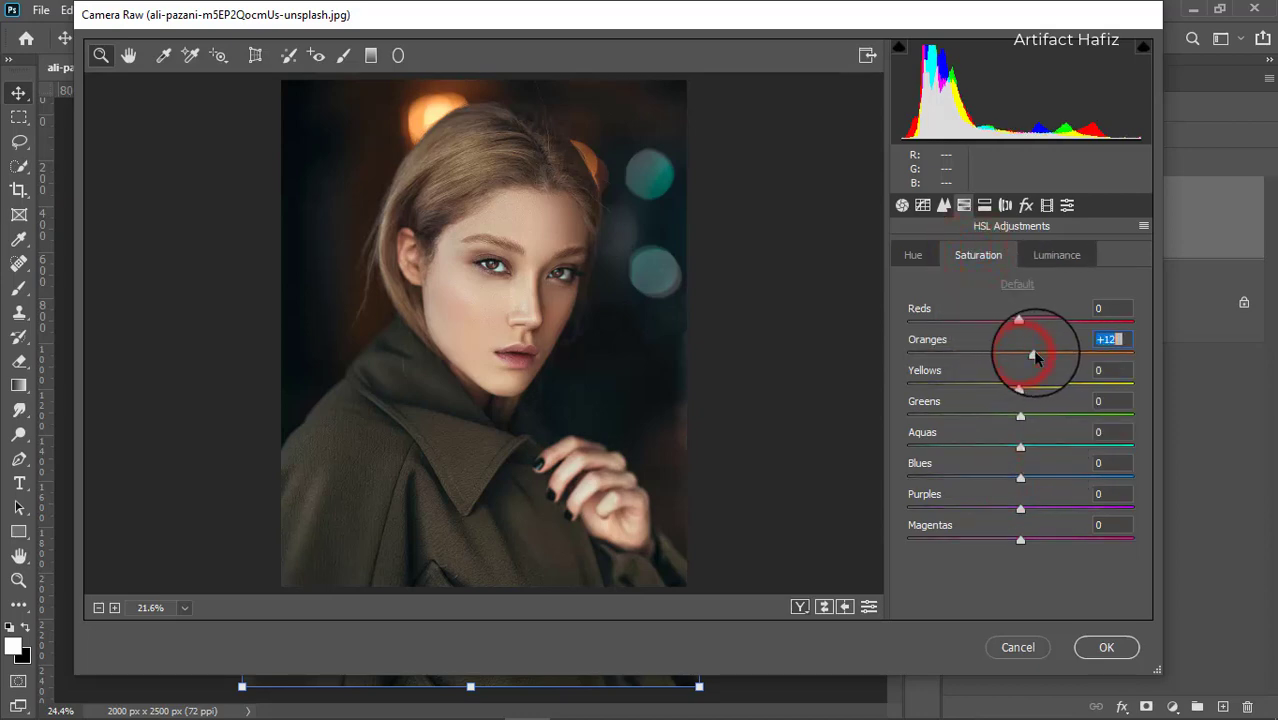
{"action": "left_click_drag", "start_coordinate": [1020, 388], "coordinate": [884, 432]}
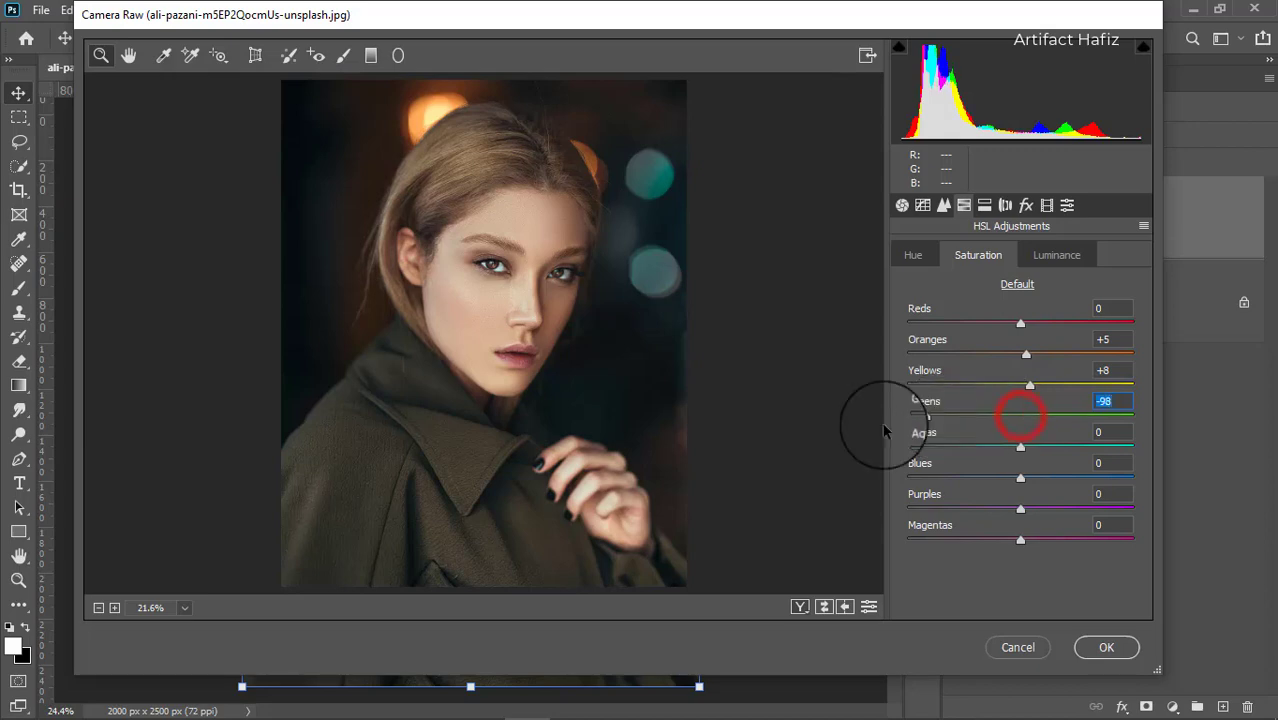
{"action": "left_click_drag", "start_coordinate": [1022, 428], "coordinate": [898, 422]}
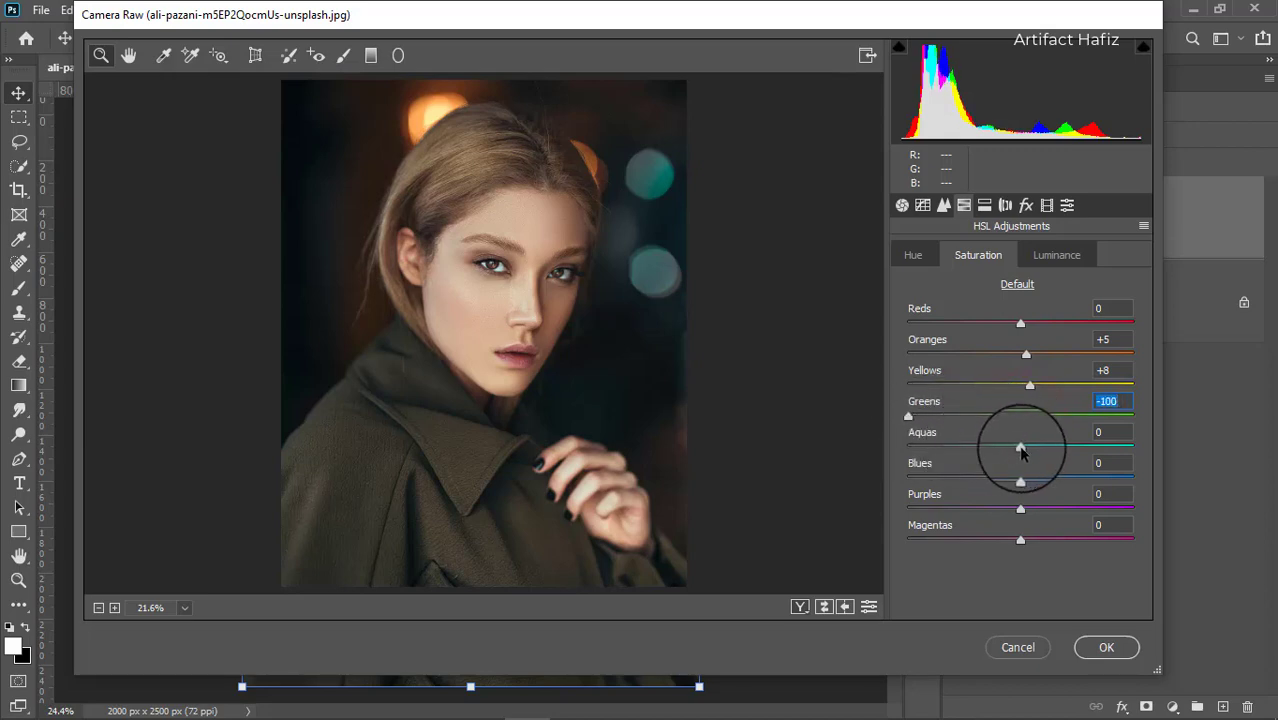
{"action": "left_click_drag", "start_coordinate": [1020, 448], "coordinate": [1084, 478]}
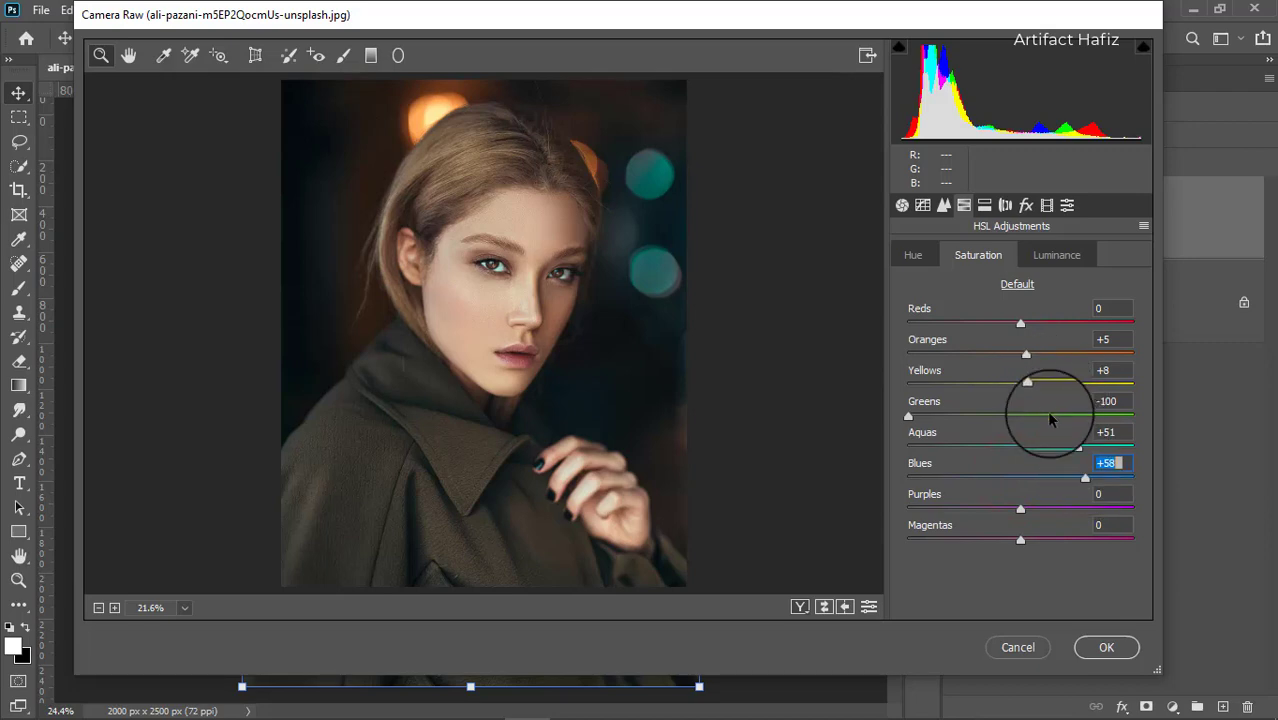
{"action": "left_click_drag", "start_coordinate": [1020, 510], "coordinate": [1074, 540]}
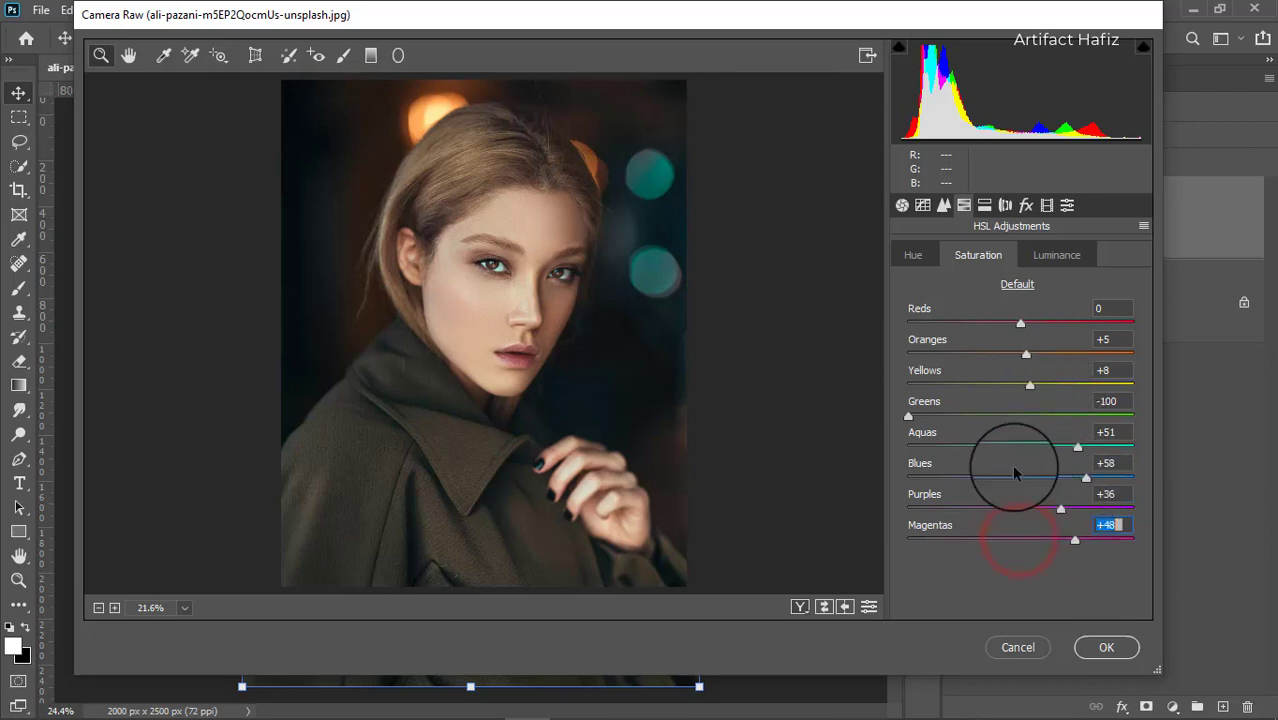
{"action": "left_click", "coordinate": [1027, 354]}
{"action": "mouse_move", "coordinate": [1027, 354]}
{"action": "left_mouse_down"}
{"action": "mouse_move", "coordinate": [1005, 360]}
{"action": "mouse_move", "coordinate": [1015, 363]}
{"action": "left_mouse_up"}
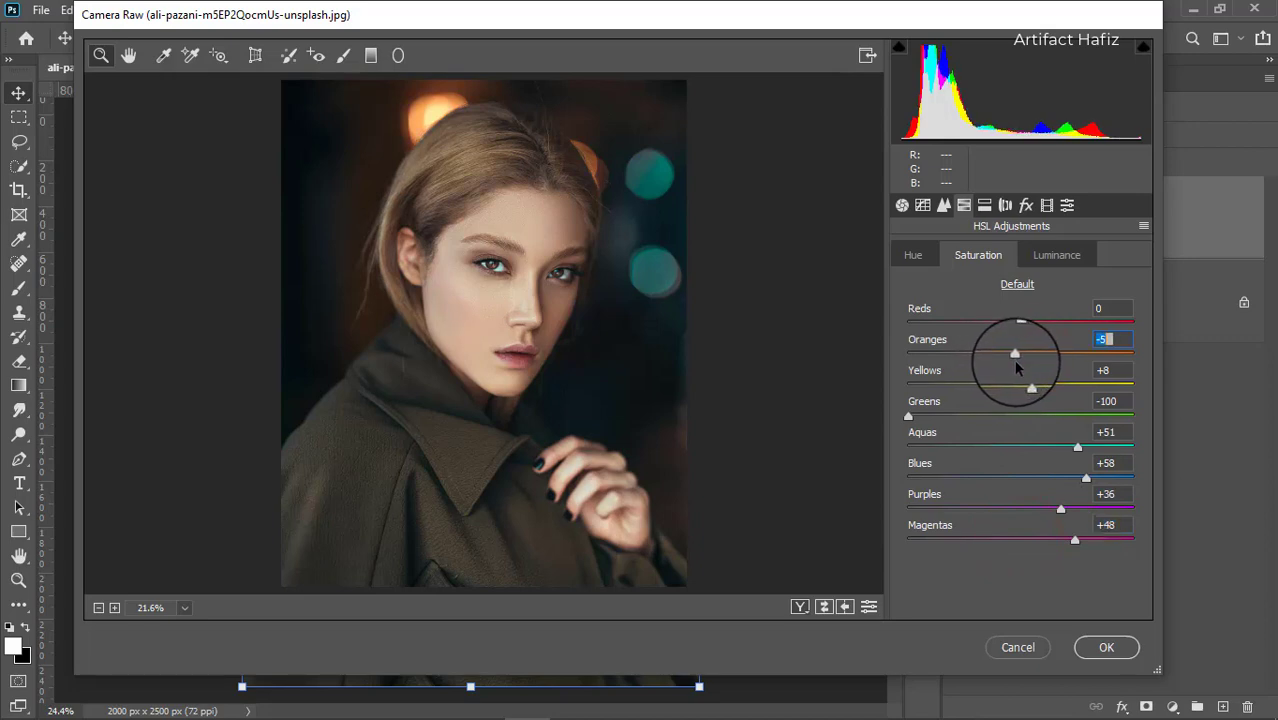
Step: Shift the HSL hues to Yellows +56, Greens +55, Aquas +60 and Blues -34
{"action": "left_click", "coordinate": [914, 256]}
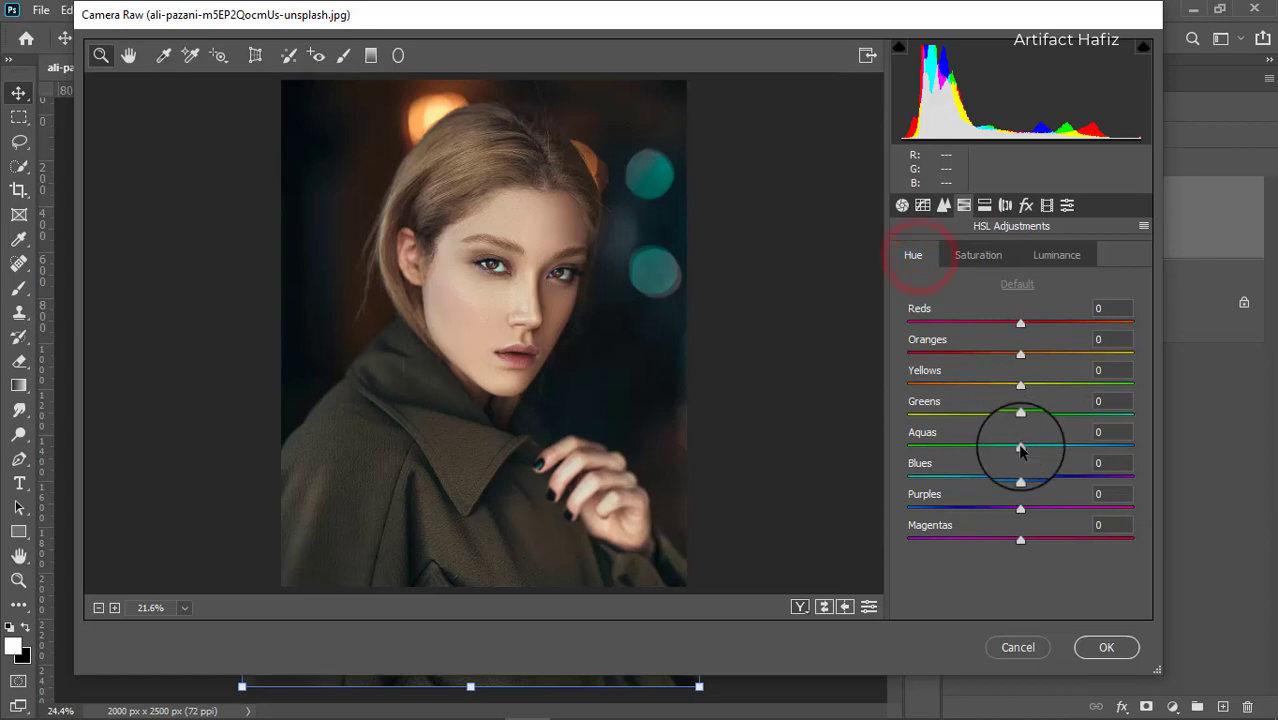
{"action": "left_click_drag", "start_coordinate": [1020, 446], "coordinate": [1088, 446]}
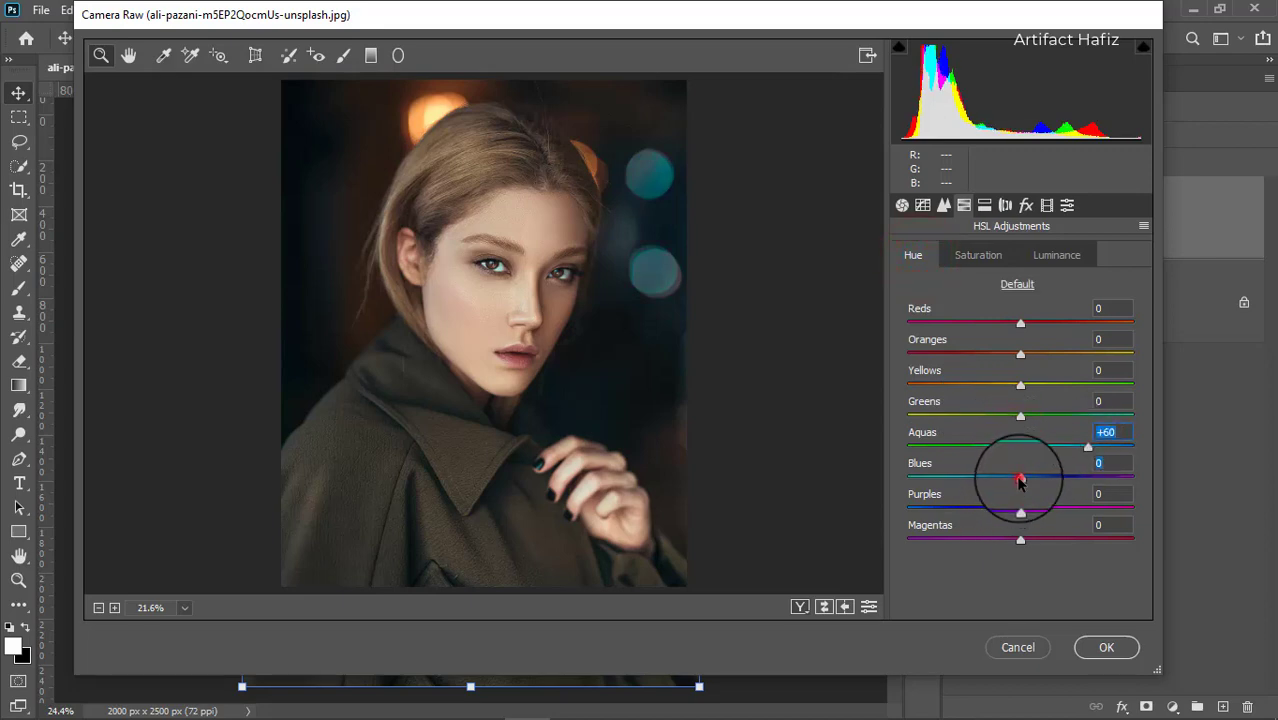
{"action": "left_click_drag", "start_coordinate": [1020, 480], "coordinate": [981, 476]}
{"action": "left_click_drag", "start_coordinate": [1018, 417], "coordinate": [1068, 386]}
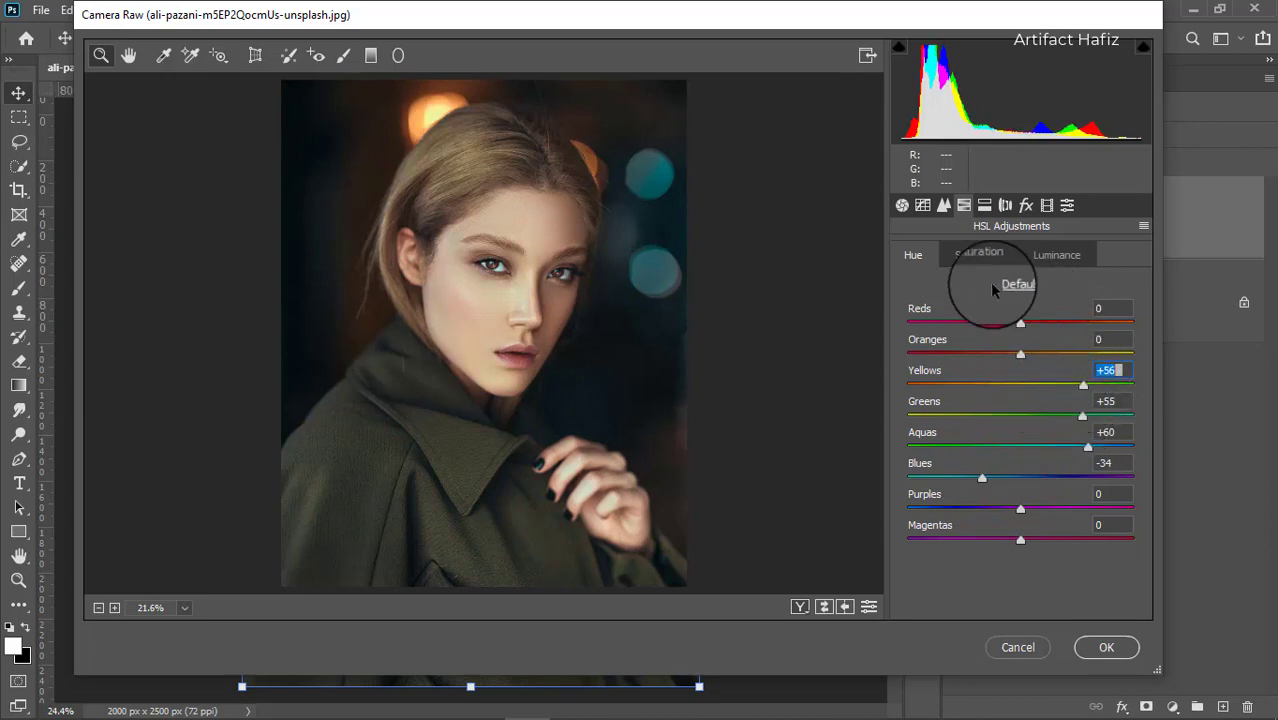
Step: Set the sharpening Amount to 6, and slightly lift the black point of the RGB point curve with anchor points in its lower half
{"action": "left_click", "coordinate": [942, 204]}
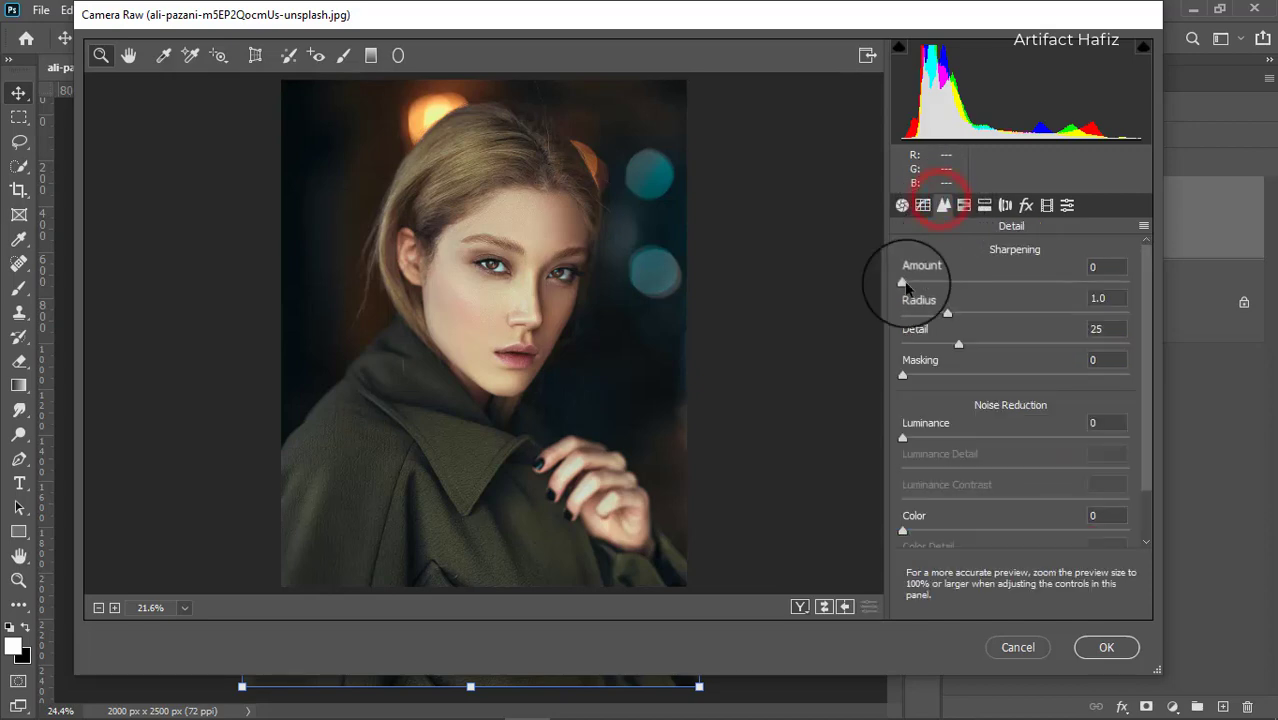
{"action": "left_click_drag", "start_coordinate": [904, 283], "coordinate": [916, 287]}
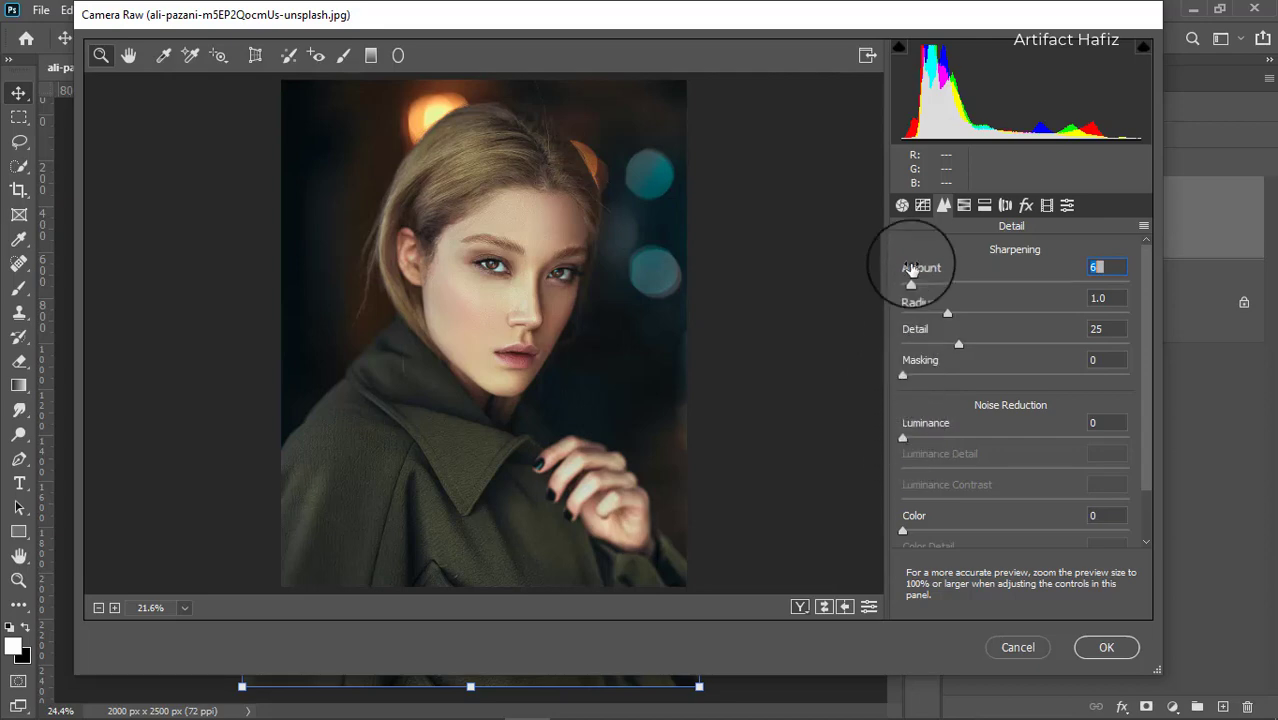
{"action": "left_click", "coordinate": [922, 207]}
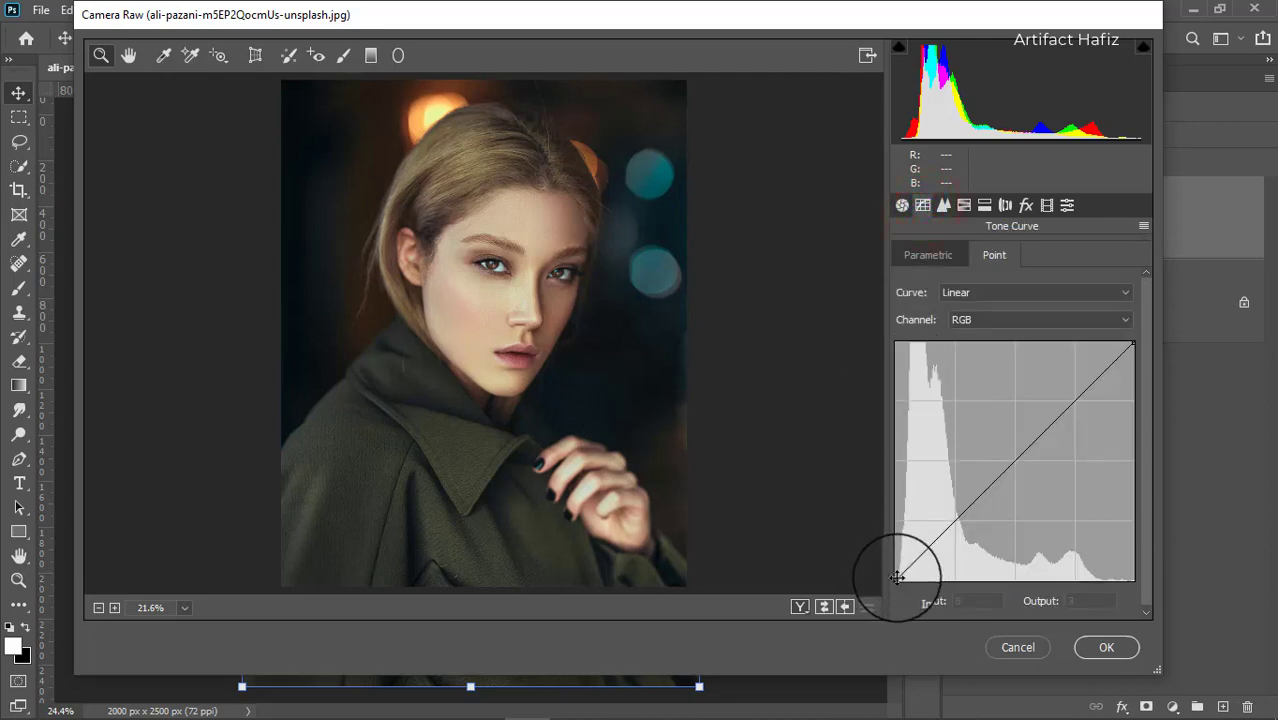
{"action": "left_click_drag", "start_coordinate": [896, 580], "coordinate": [895, 571]}
{"action": "left_click_drag", "start_coordinate": [945, 521], "coordinate": [985, 488]}
Step: Split-tone the photo with highlights at hue 41, saturation 6 and shadows at hue 213, saturation 10
{"action": "left_click", "coordinate": [982, 207]}
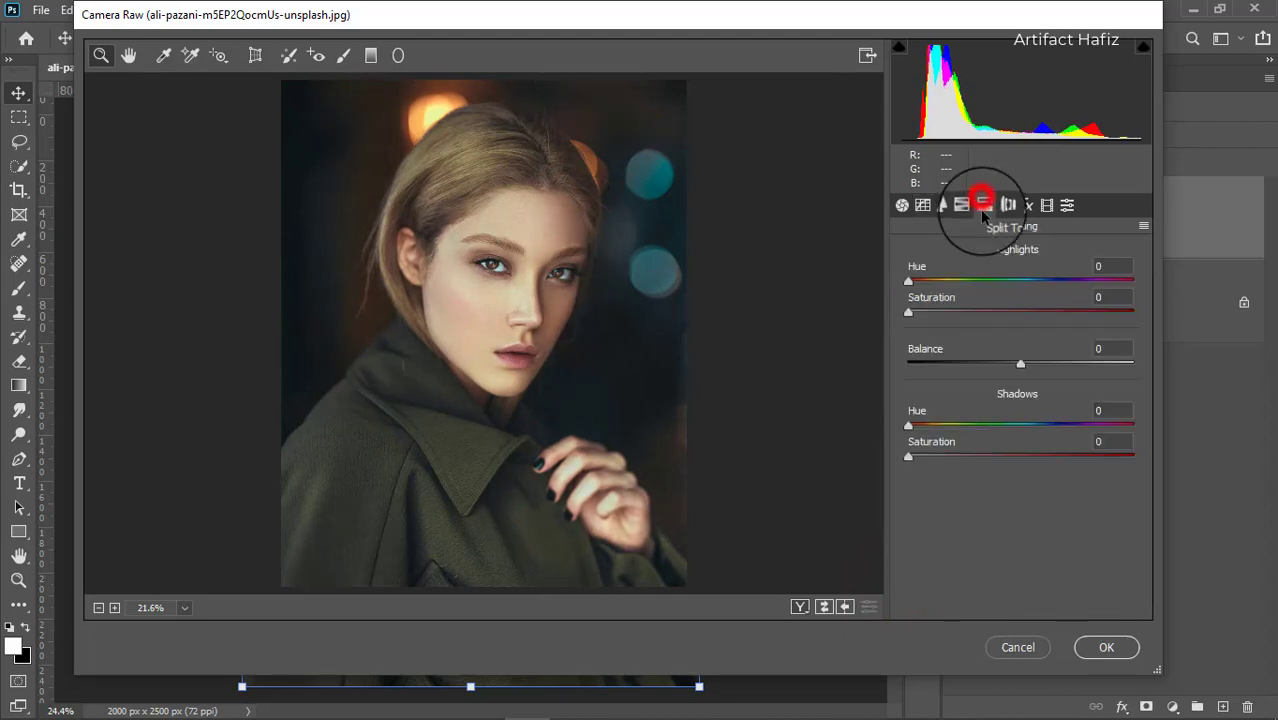
{"action": "left_click_drag", "start_coordinate": [908, 311], "coordinate": [949, 318]}
{"action": "left_click_drag", "start_coordinate": [908, 281], "coordinate": [934, 318]}
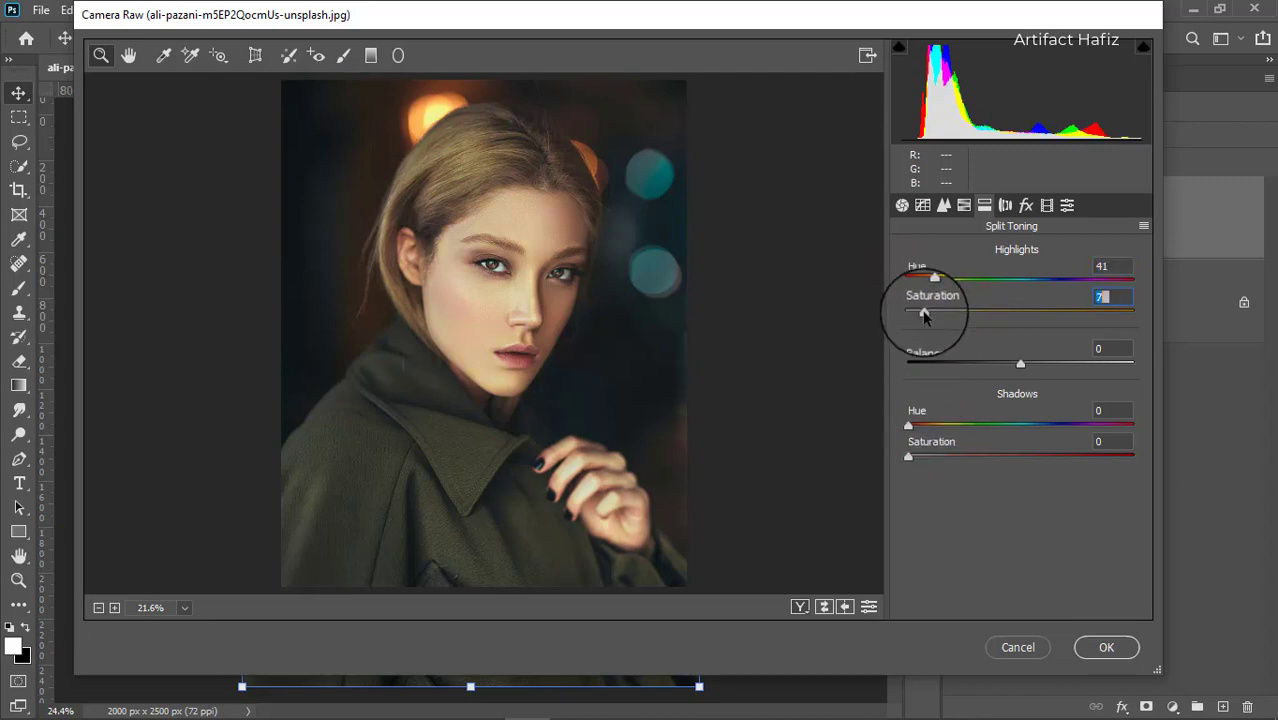
{"action": "mouse_move", "coordinate": [924, 316]}
{"action": "left_mouse_down"}
{"action": "mouse_move", "coordinate": [906, 317]}
{"action": "mouse_move", "coordinate": [922, 317]}
{"action": "left_mouse_up"}
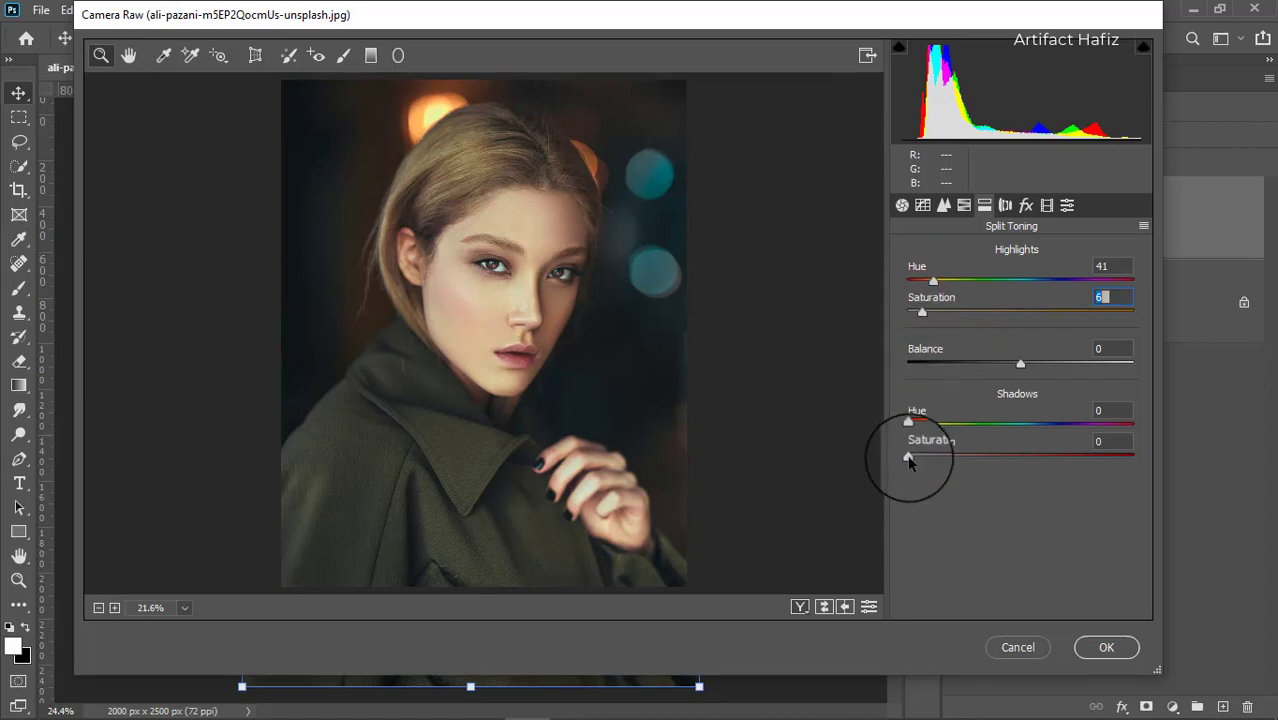
{"action": "left_click_drag", "start_coordinate": [908, 458], "coordinate": [990, 457]}
{"action": "left_click_drag", "start_coordinate": [908, 422], "coordinate": [929, 457]}
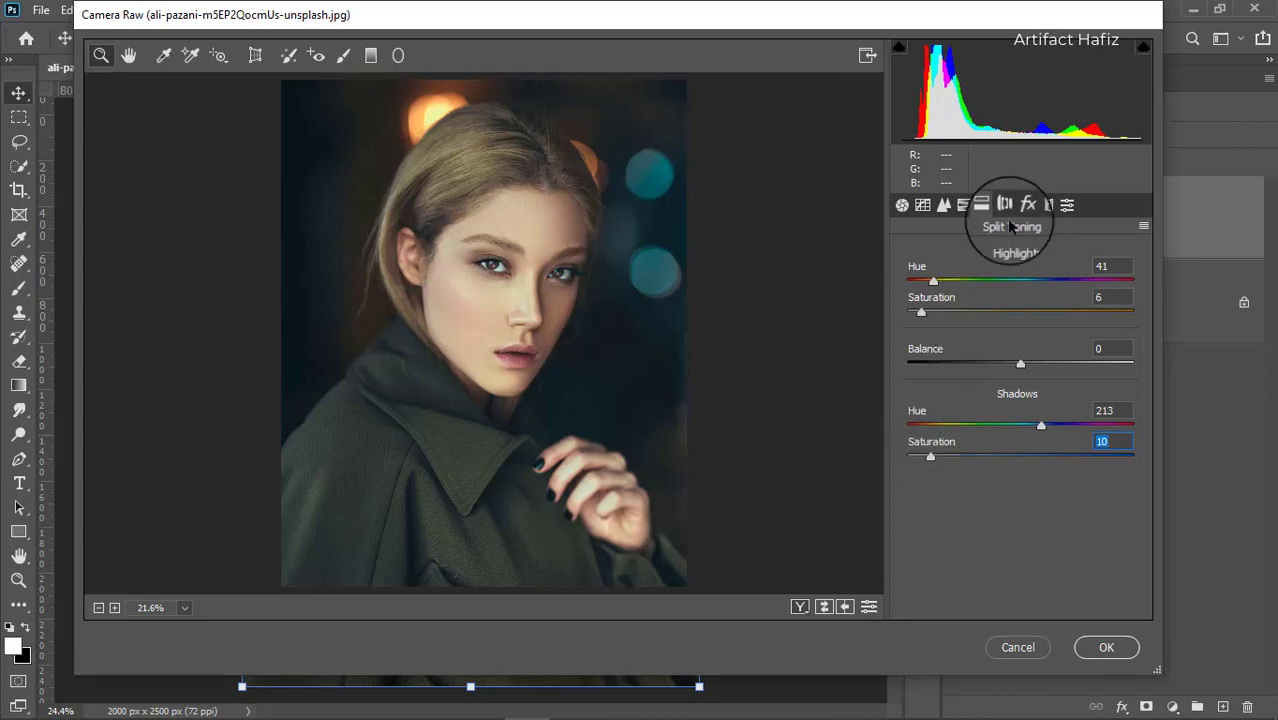
Step: Calibrate the primary hues to Red -7, Green +7 and Blue about -8, and apply the Camera Raw filter
{"action": "left_click", "coordinate": [1047, 205]}
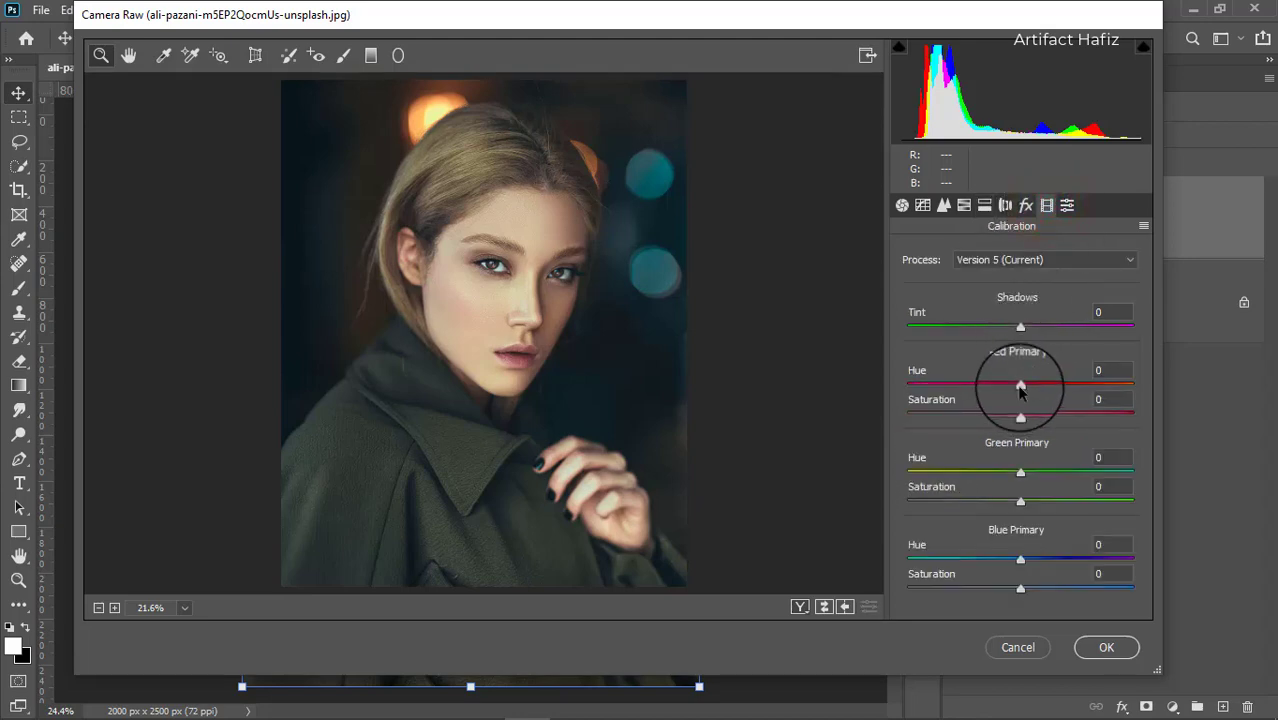
{"action": "mouse_move", "coordinate": [988, 391]}
{"action": "left_mouse_down"}
{"action": "mouse_move", "coordinate": [1040, 391]}
{"action": "mouse_move", "coordinate": [1012, 396]}
{"action": "left_mouse_up"}
{"action": "left_click_drag", "start_coordinate": [1021, 471], "coordinate": [1023, 471]}
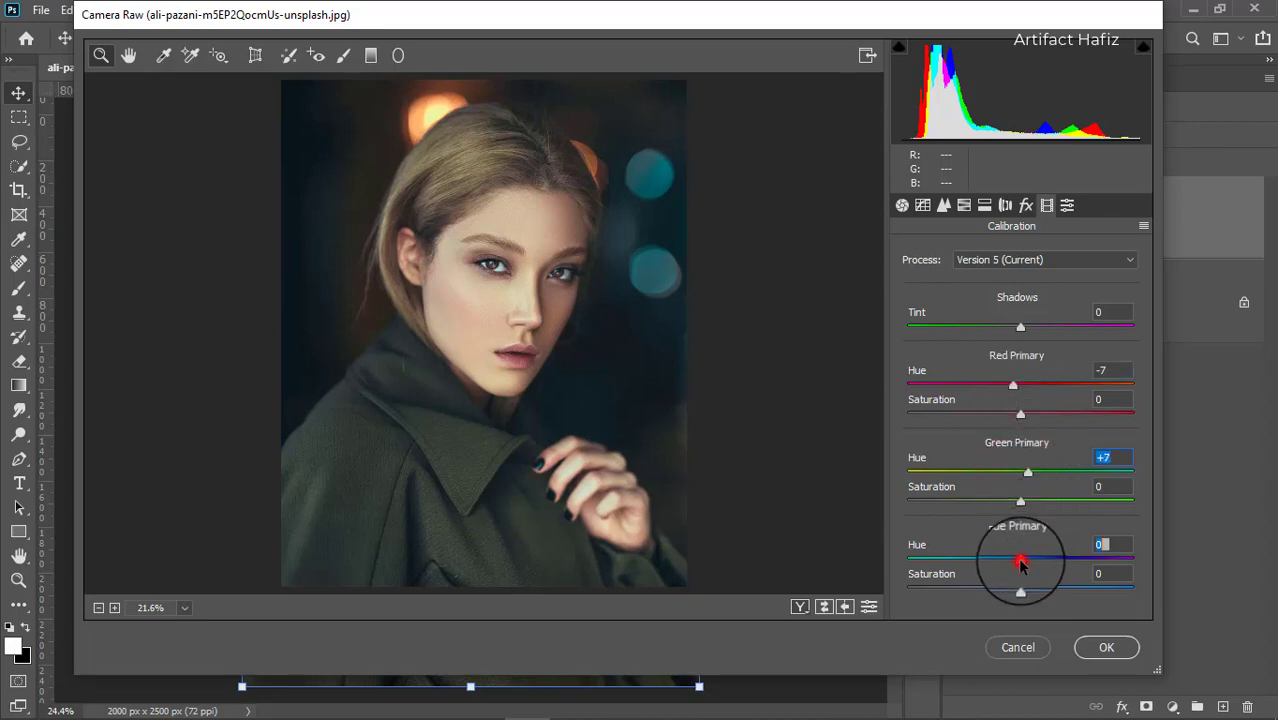
{"action": "mouse_move", "coordinate": [1020, 563]}
{"action": "left_mouse_down"}
{"action": "mouse_move", "coordinate": [1004, 562]}
{"action": "mouse_move", "coordinate": [1015, 563]}
{"action": "left_mouse_up"}
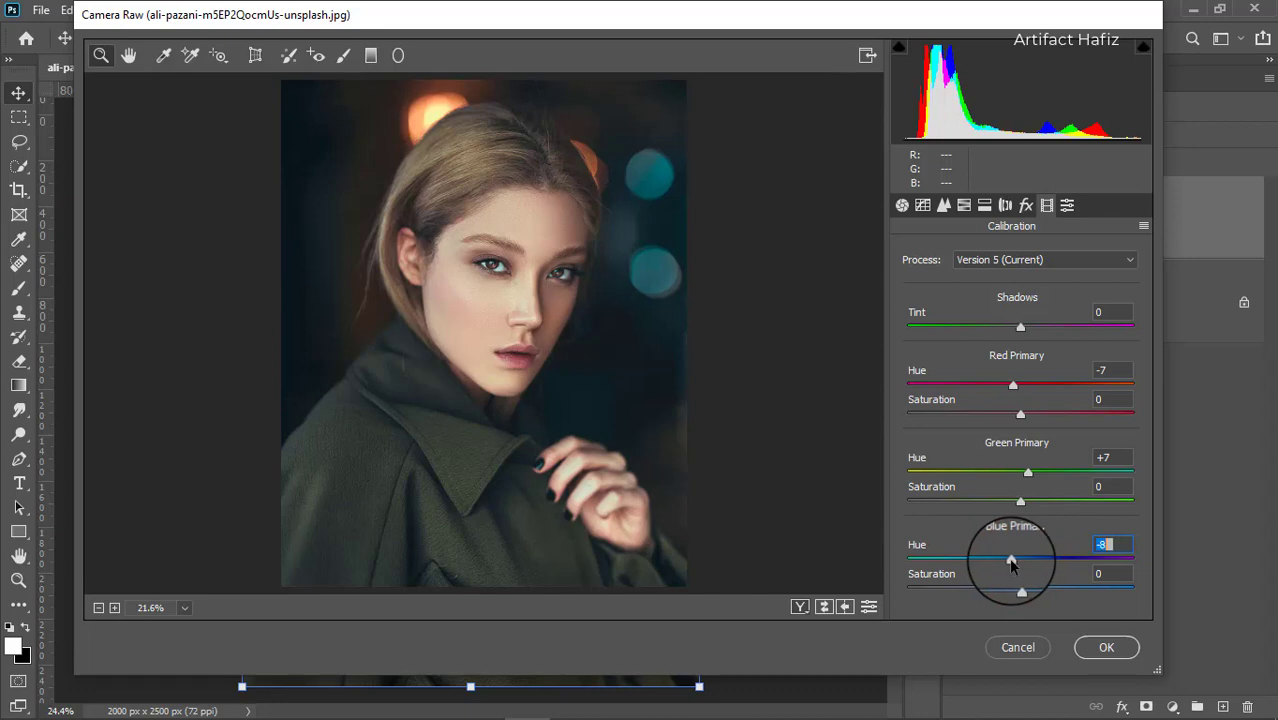
{"action": "left_click", "coordinate": [1105, 647]}
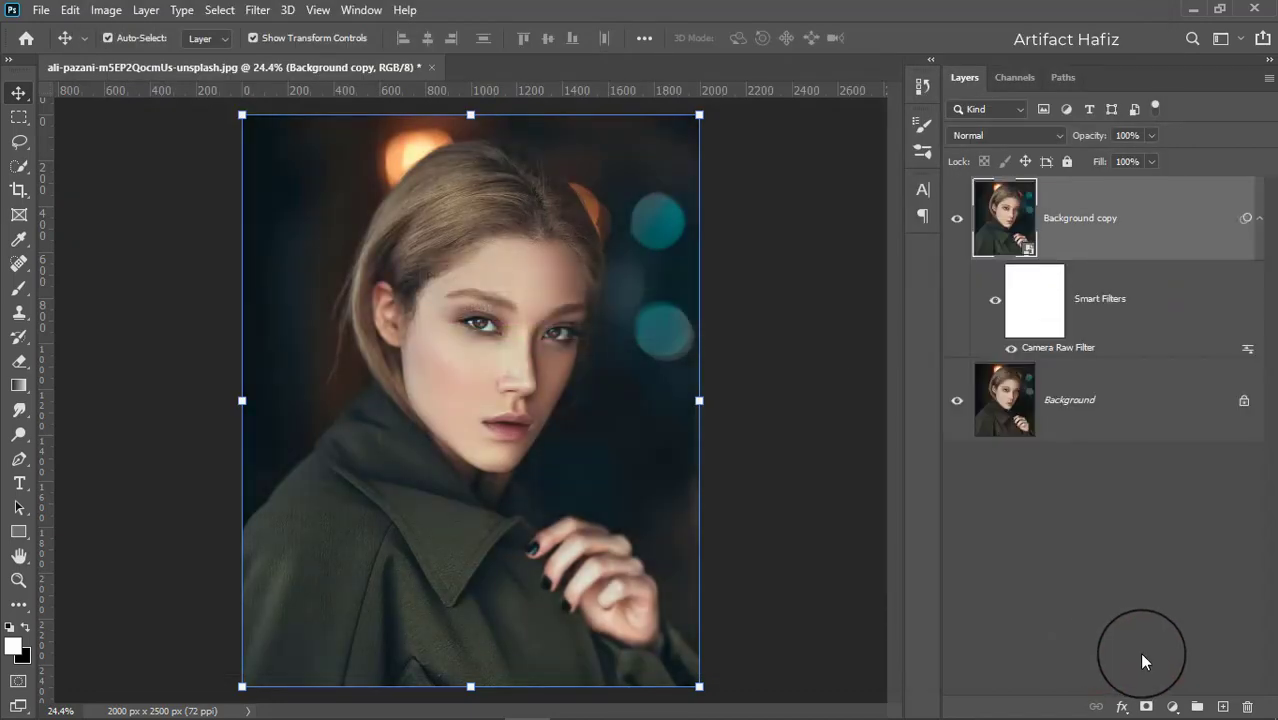
Step: Place the orange sparks bokeh image from the file explorer into the portrait document as a new layer
{"action": "mouse_move", "coordinate": [302, 714]}
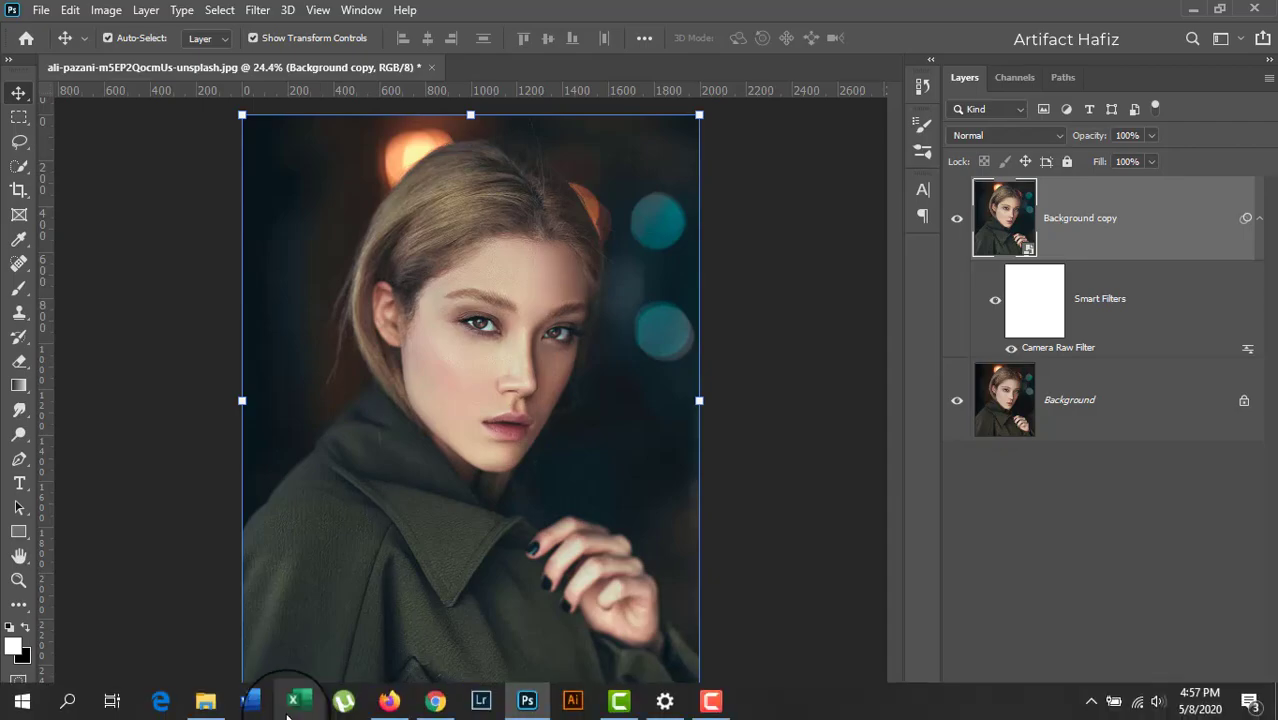
{"action": "left_click", "coordinate": [214, 706]}
{"action": "left_click", "coordinate": [450, 347]}
{"action": "left_click_drag", "start_coordinate": [363, 227], "coordinate": [523, 430]}
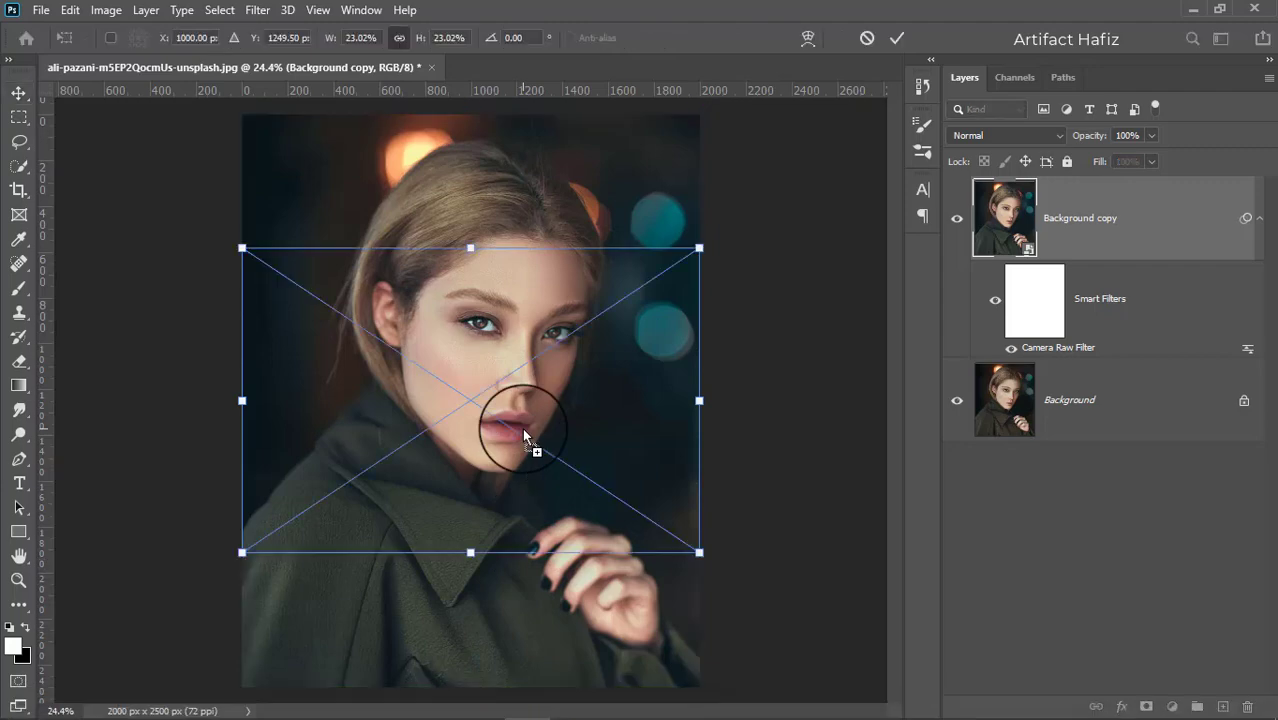
{"action": "left_click", "coordinate": [895, 40]}
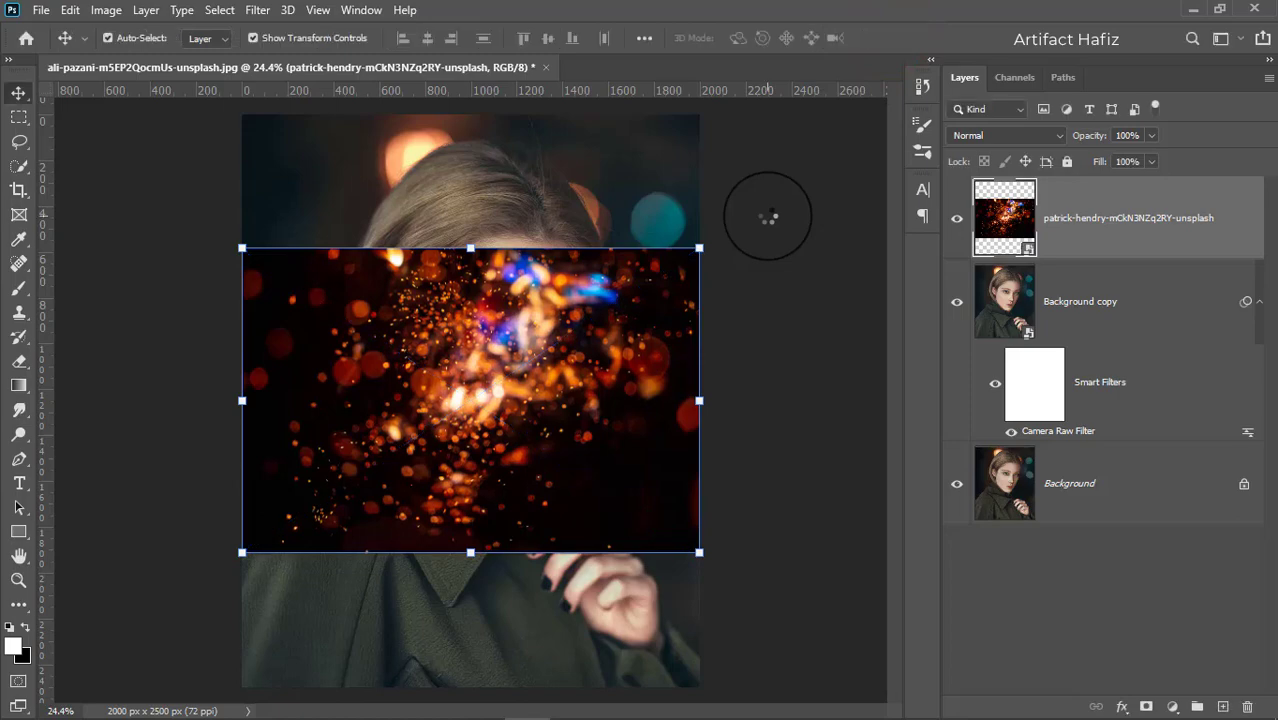
Step: Rotate the sparks layer -90 degrees to a vertical orientation
{"action": "key", "text": "ctrl+t"}
{"action": "left_click_drag", "start_coordinate": [720, 230], "coordinate": [369, 232]}
{"action": "key", "text": "Return"}
{"action": "scroll", "coordinate": [459, 331], "scroll_direction": "down", "scroll_amount": 2}
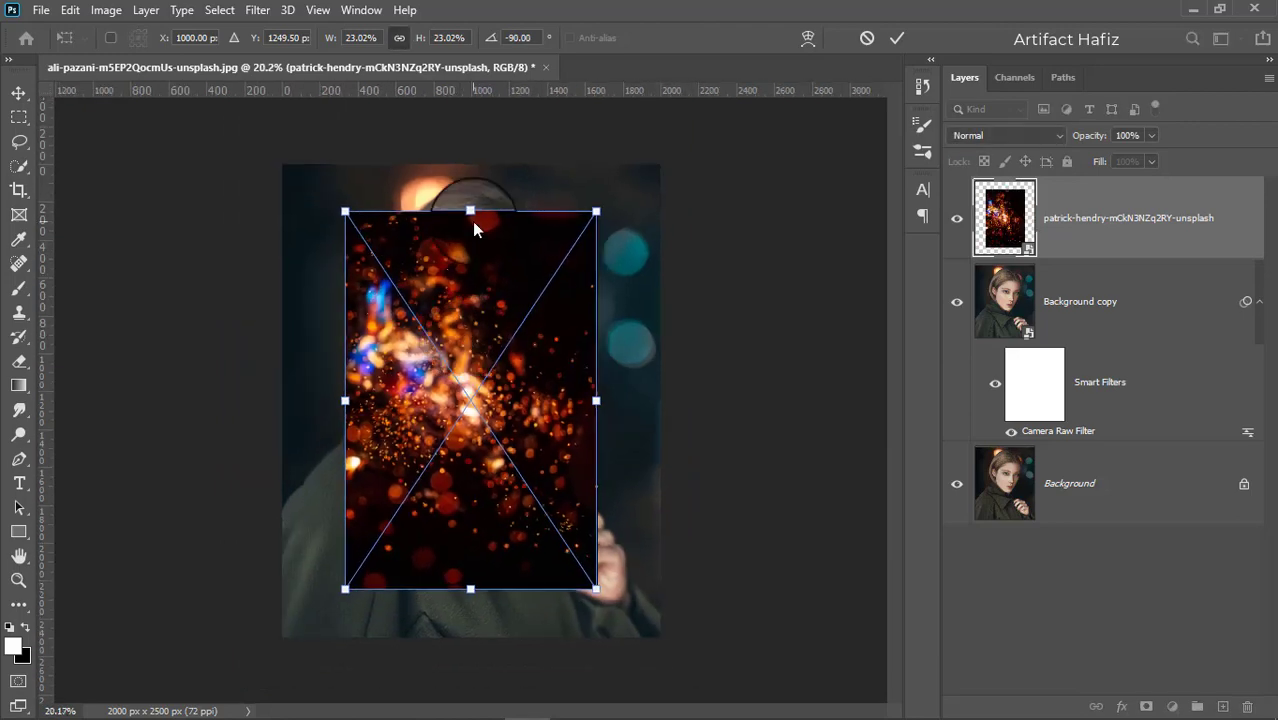
Step: Scale the rotated sparks layer proportionally to 34.54% so it covers the whole canvas
{"action": "left_click_drag", "start_coordinate": [470, 212], "coordinate": [471, 164]}
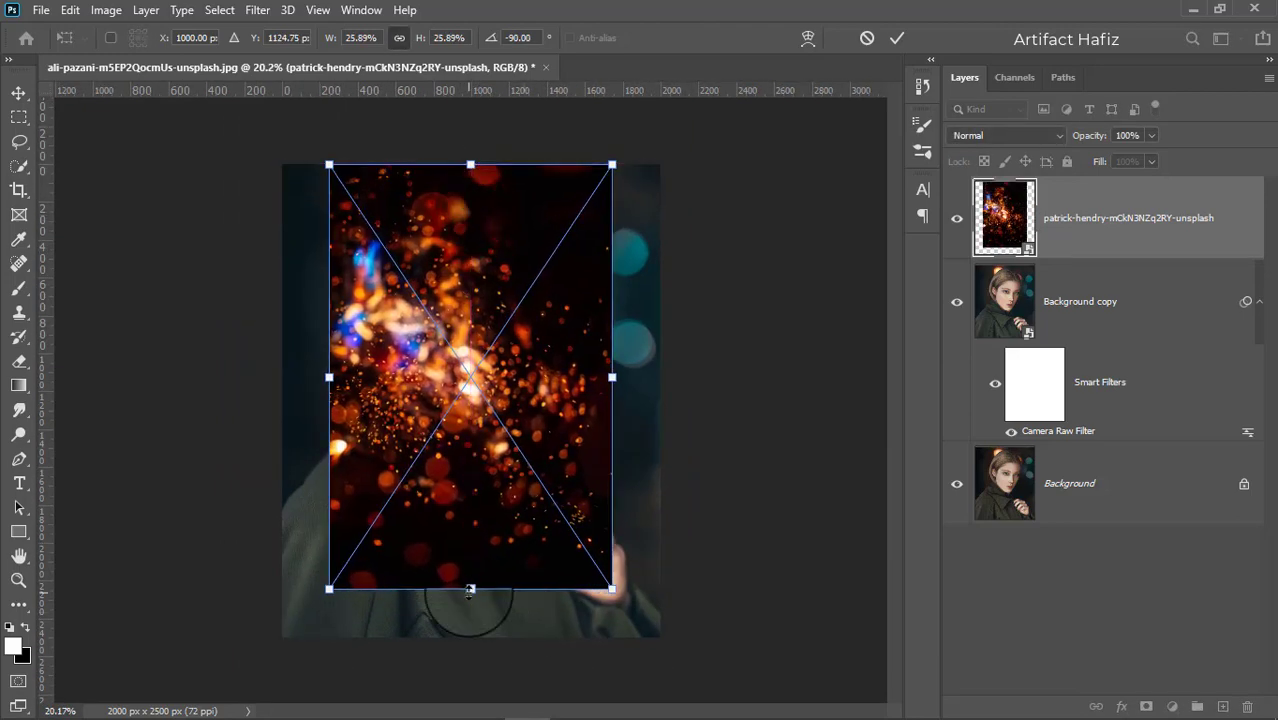
{"action": "left_click_drag", "start_coordinate": [470, 594], "coordinate": [471, 634]}
{"action": "left_click_drag", "start_coordinate": [622, 400], "coordinate": [660, 402]}
{"action": "left_click_drag", "start_coordinate": [313, 401], "coordinate": [282, 400]}
{"action": "left_click", "coordinate": [897, 38]}
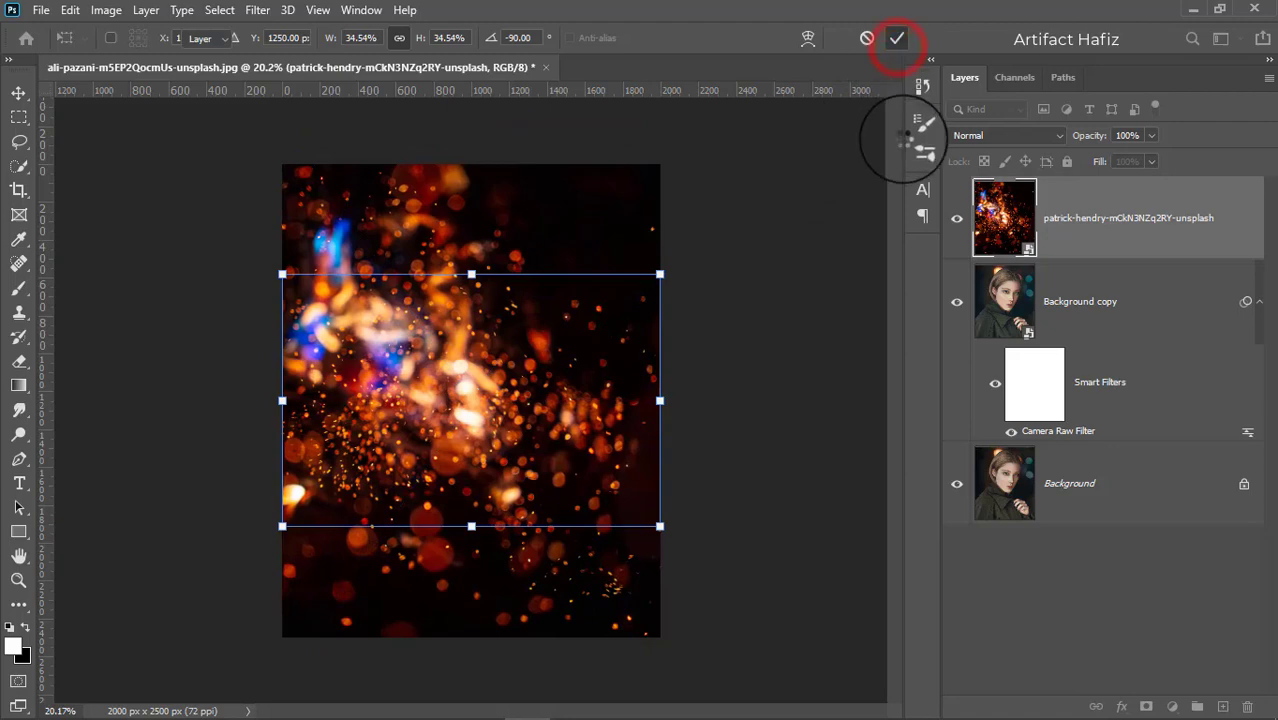
Step: Set the sparks layer's blend mode to Screen
{"action": "left_click", "coordinate": [1010, 135]}
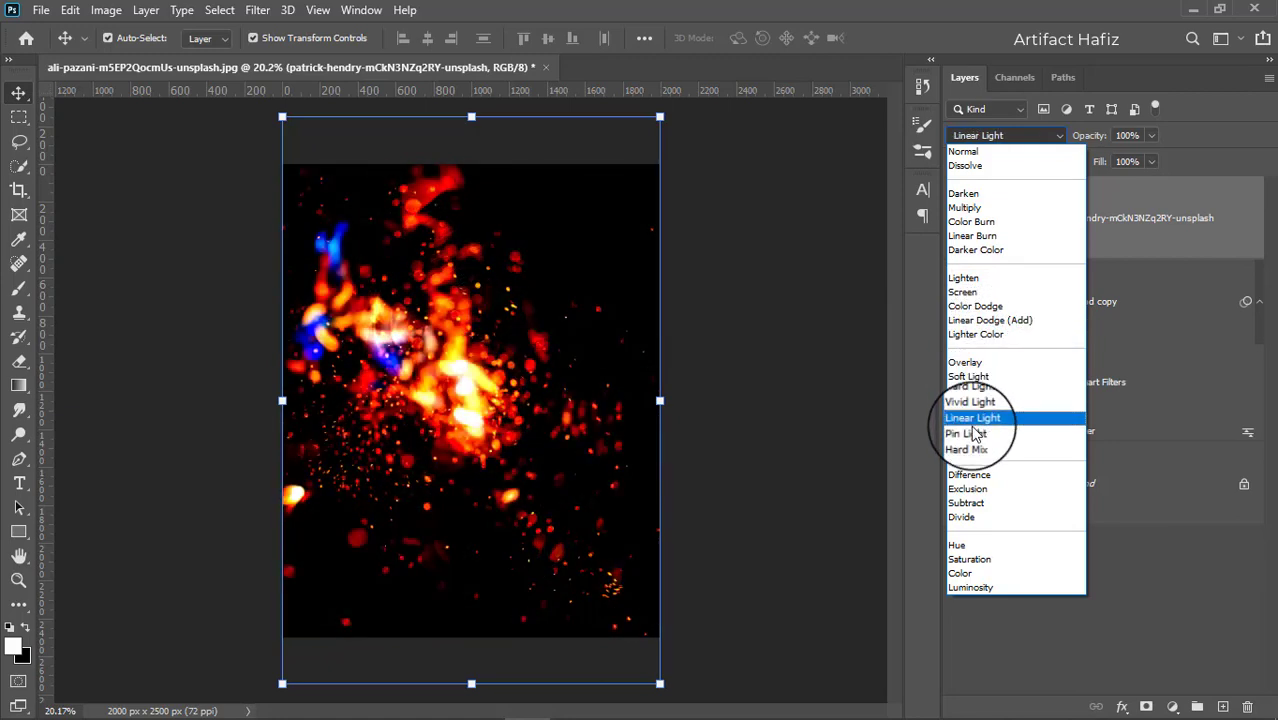
{"action": "left_click", "coordinate": [980, 292]}
{"action": "mouse_move", "coordinate": [342, 275]}
{"action": "left_mouse_down"}
{"action": "mouse_move", "coordinate": [336, 232]}
{"action": "mouse_move", "coordinate": [336, 276]}
{"action": "left_mouse_up"}
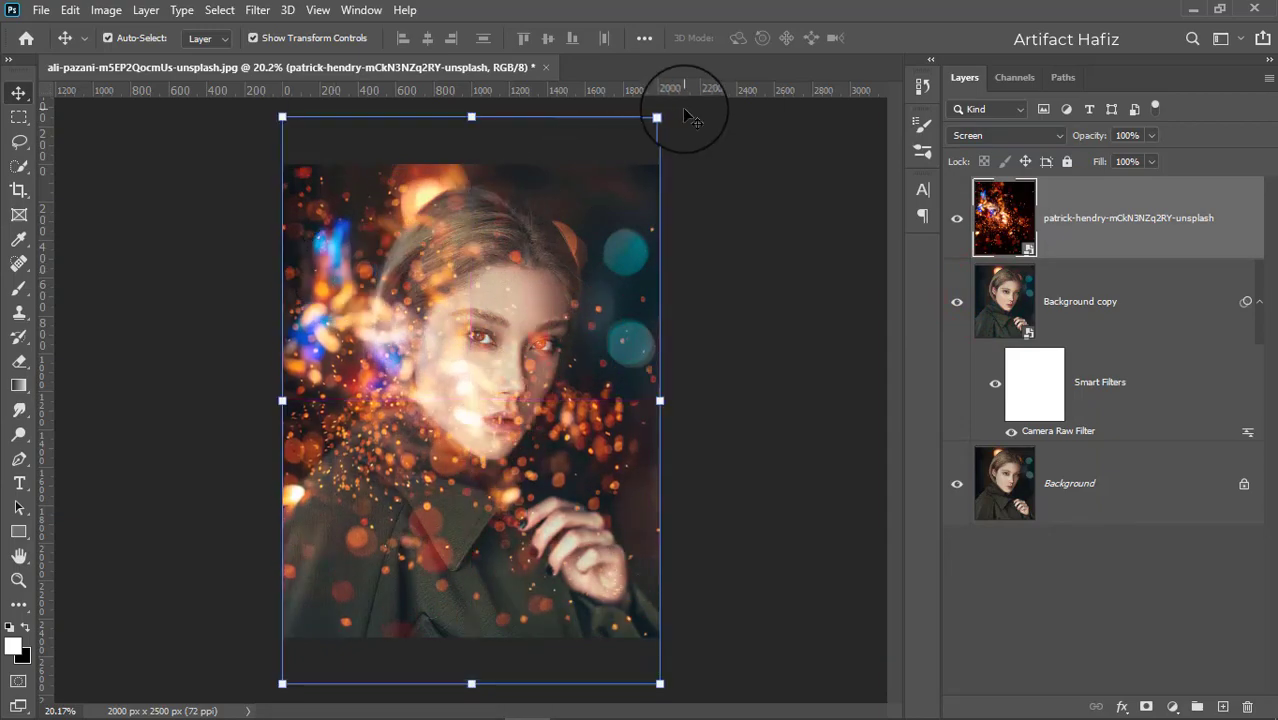
Step: Rotate the sparks layer to 90 degrees so the brightest lights fall around the woman's hand
{"action": "left_click_drag", "start_coordinate": [673, 108], "coordinate": [367, 560]}
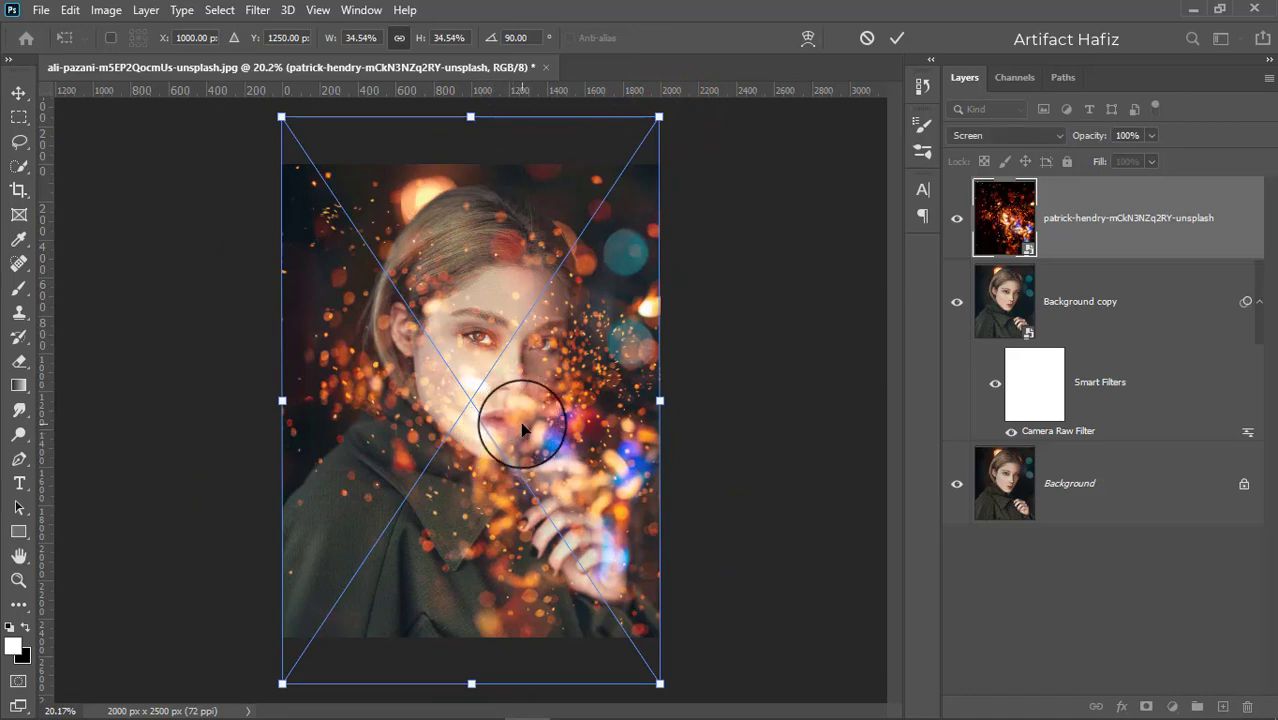
{"action": "scroll", "coordinate": [522, 424], "scroll_direction": "down", "scroll_amount": 1}
{"action": "scroll", "coordinate": [521, 429], "scroll_direction": "up", "scroll_amount": 1}
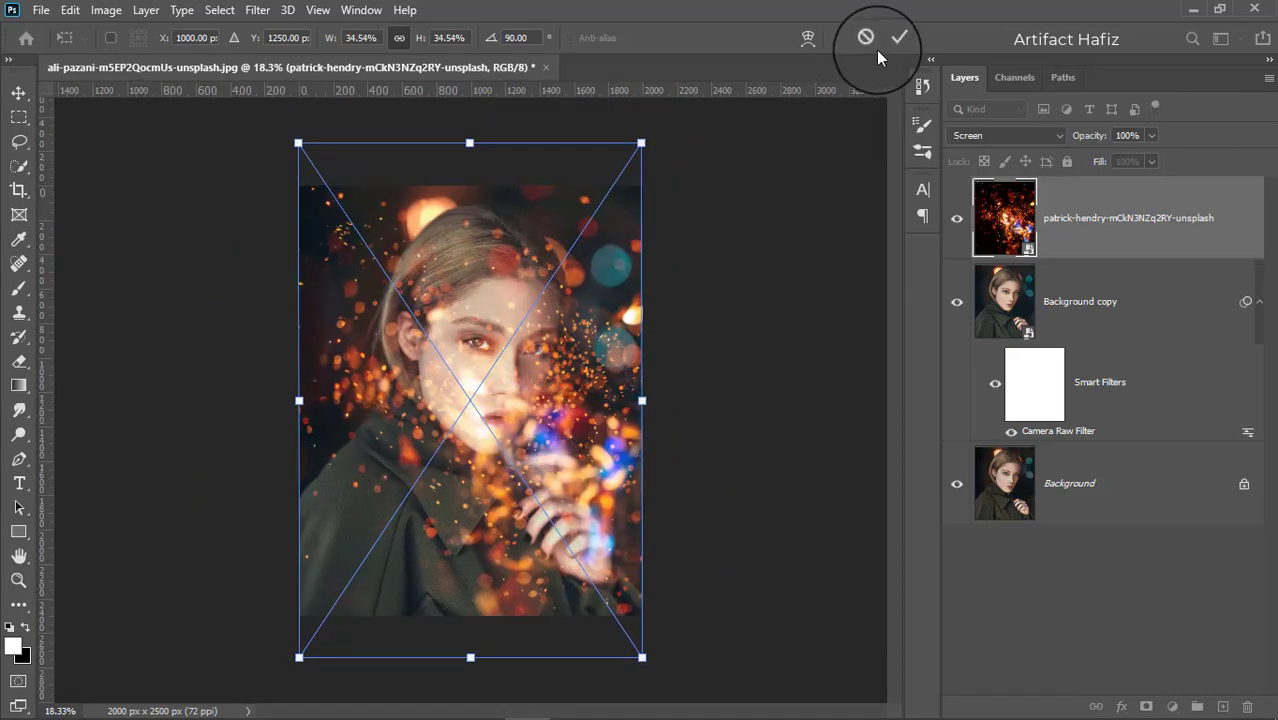
{"action": "left_click", "coordinate": [899, 37]}
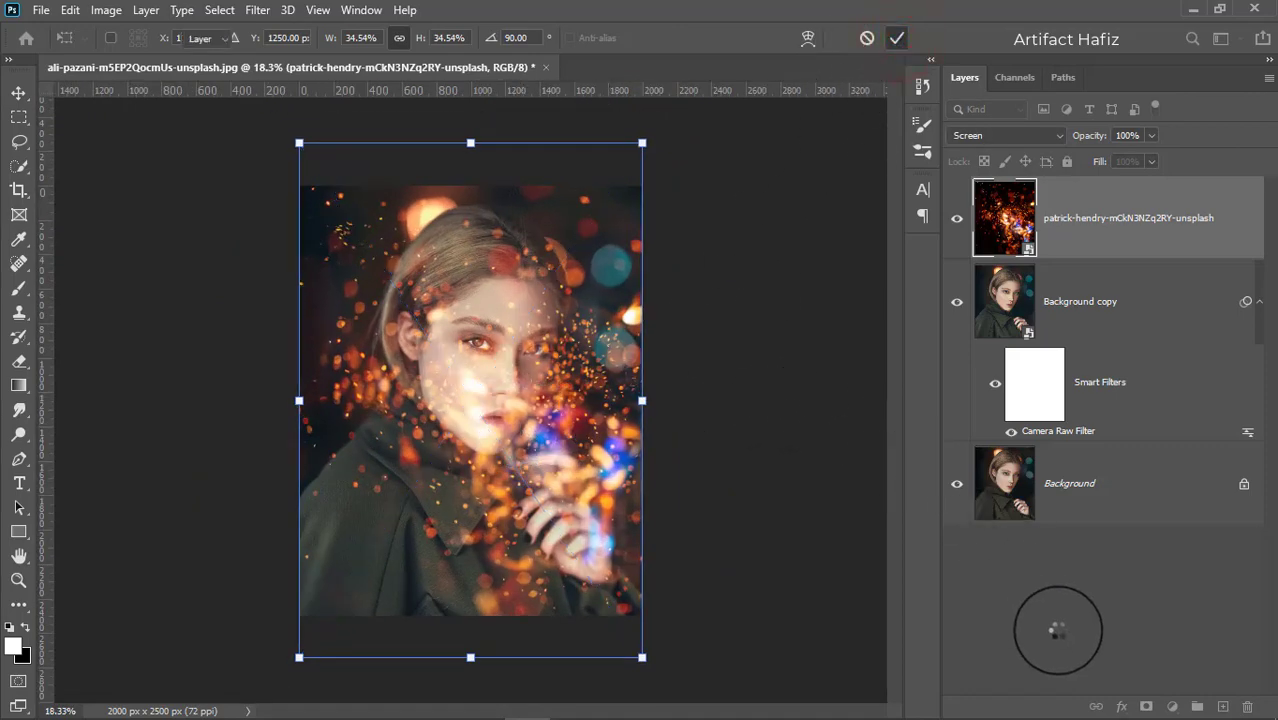
Step: Add a layer mask to the sparks layer and set up a soft black brush at 400 px
{"action": "left_click", "coordinate": [1147, 709]}
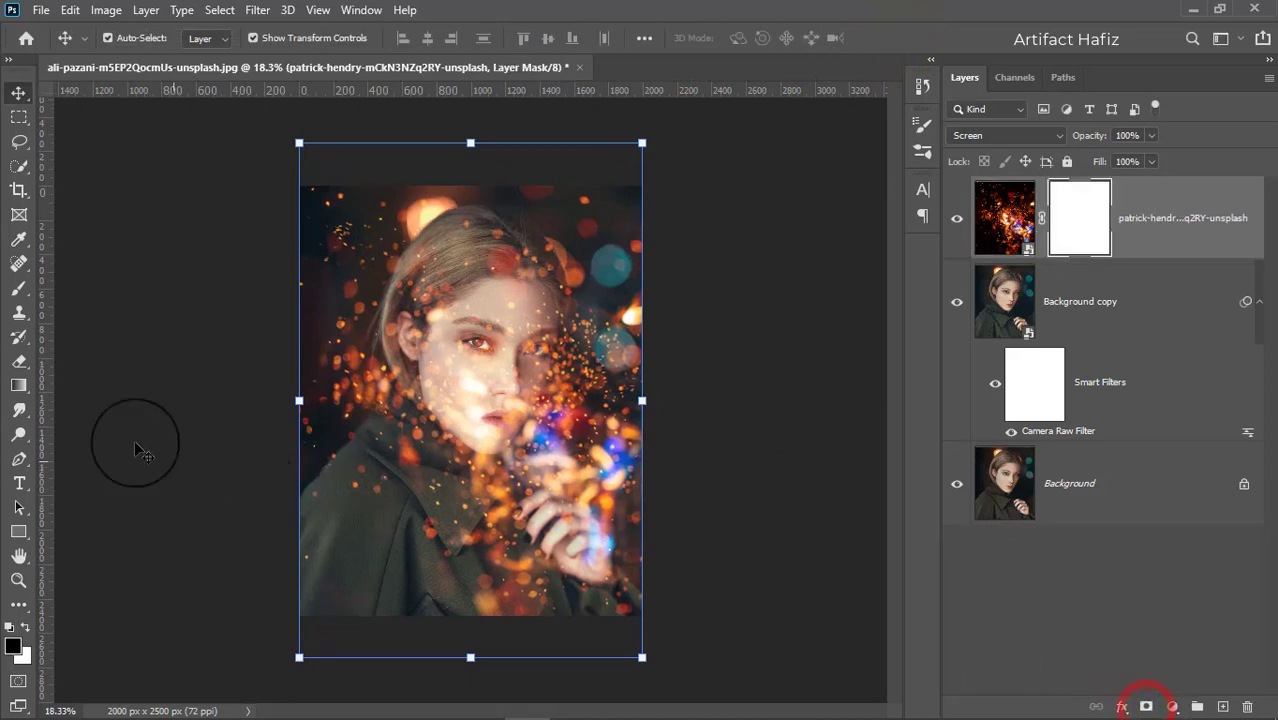
{"action": "left_click", "coordinate": [19, 287]}
{"action": "key", "text": "x"}
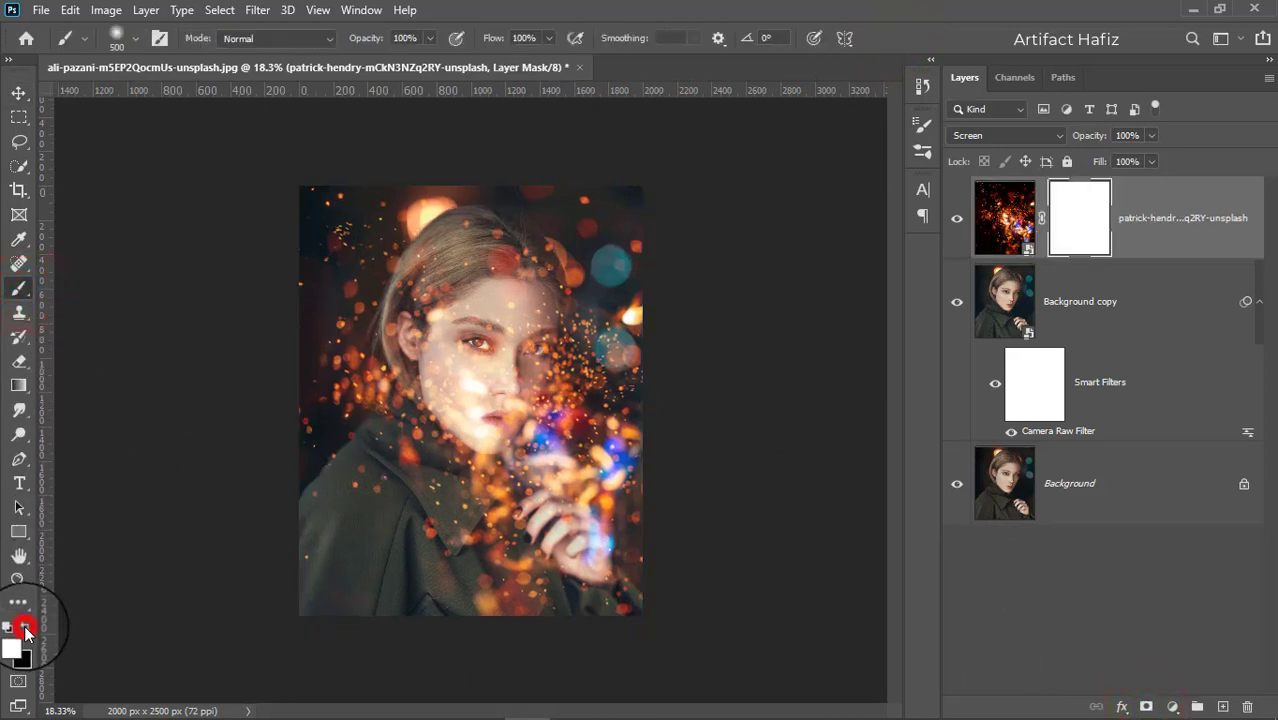
{"action": "left_click", "coordinate": [24, 627]}
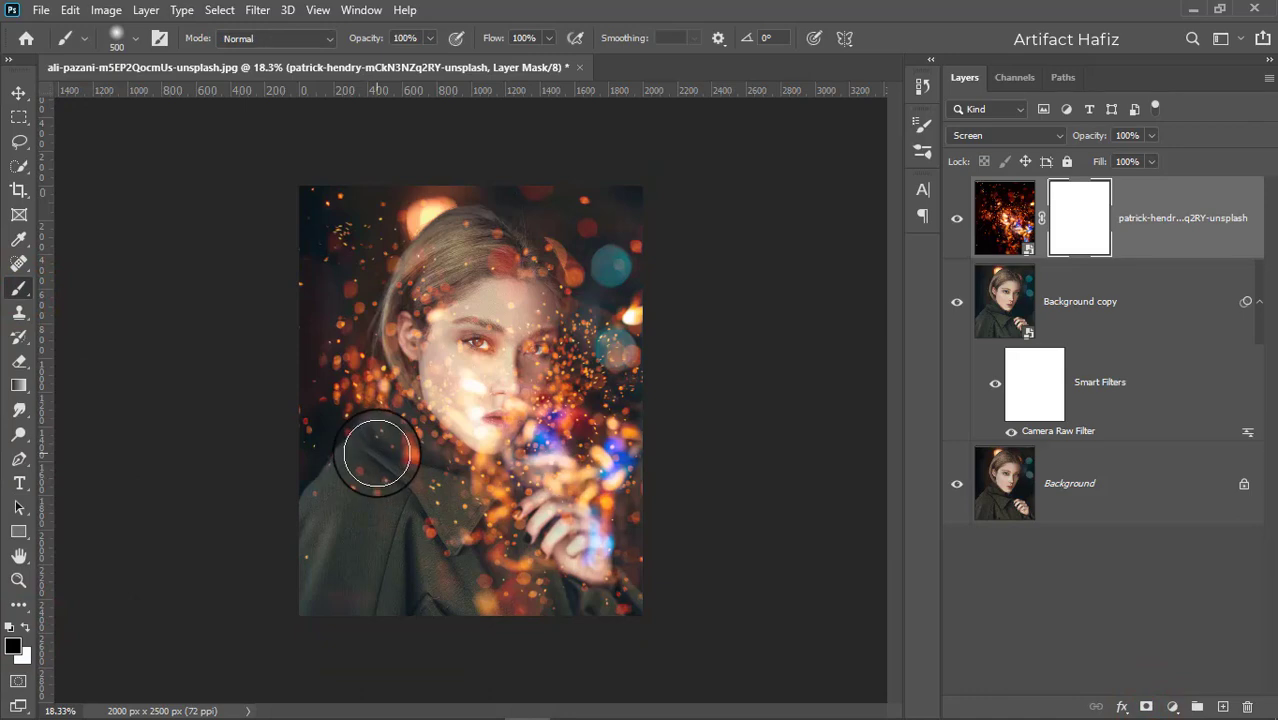
{"action": "key", "text": "bracketleft"}
Step: Paint black on the sparks layer's mask over the woman's face, collar, coat and hair to remove the sparks there
{"action": "mouse_move", "coordinate": [428, 428]}
{"action": "left_mouse_down"}
{"action": "mouse_move", "coordinate": [426, 467]}
{"action": "mouse_move", "coordinate": [460, 345]}
{"action": "mouse_move", "coordinate": [486, 397]}
{"action": "mouse_move", "coordinate": [481, 326]}
{"action": "mouse_move", "coordinate": [529, 314]}
{"action": "mouse_move", "coordinate": [529, 352]}
{"action": "mouse_move", "coordinate": [496, 378]}
{"action": "mouse_move", "coordinate": [480, 444]}
{"action": "mouse_move", "coordinate": [463, 437]}
{"action": "mouse_move", "coordinate": [462, 472]}
{"action": "mouse_move", "coordinate": [429, 501]}
{"action": "mouse_move", "coordinate": [449, 454]}
{"action": "mouse_move", "coordinate": [474, 629]}
{"action": "mouse_move", "coordinate": [461, 491]}
{"action": "mouse_move", "coordinate": [477, 576]}
{"action": "mouse_move", "coordinate": [503, 583]}
{"action": "mouse_move", "coordinate": [467, 544]}
{"action": "mouse_move", "coordinate": [527, 550]}
{"action": "left_mouse_up"}
{"action": "left_click_drag", "start_coordinate": [438, 479], "coordinate": [567, 593]}
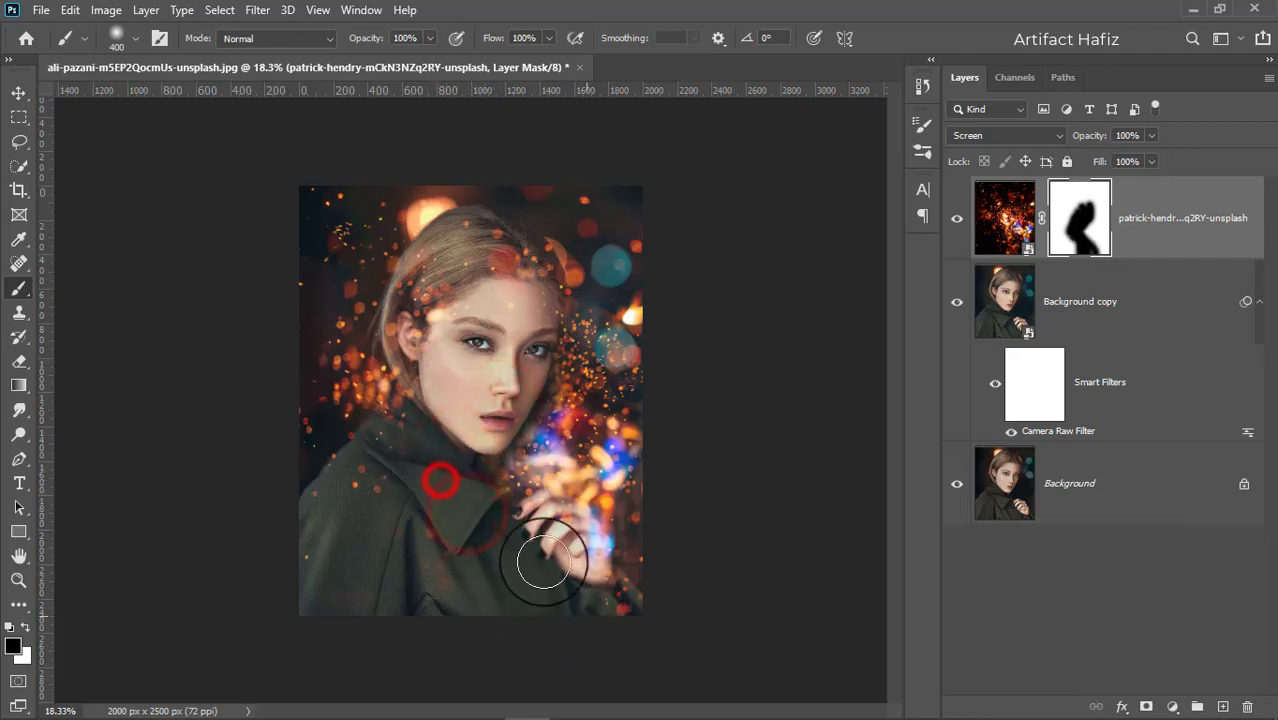
{"action": "mouse_move", "coordinate": [517, 503]}
{"action": "left_mouse_down"}
{"action": "mouse_move", "coordinate": [620, 621]}
{"action": "mouse_move", "coordinate": [593, 629]}
{"action": "left_mouse_up"}
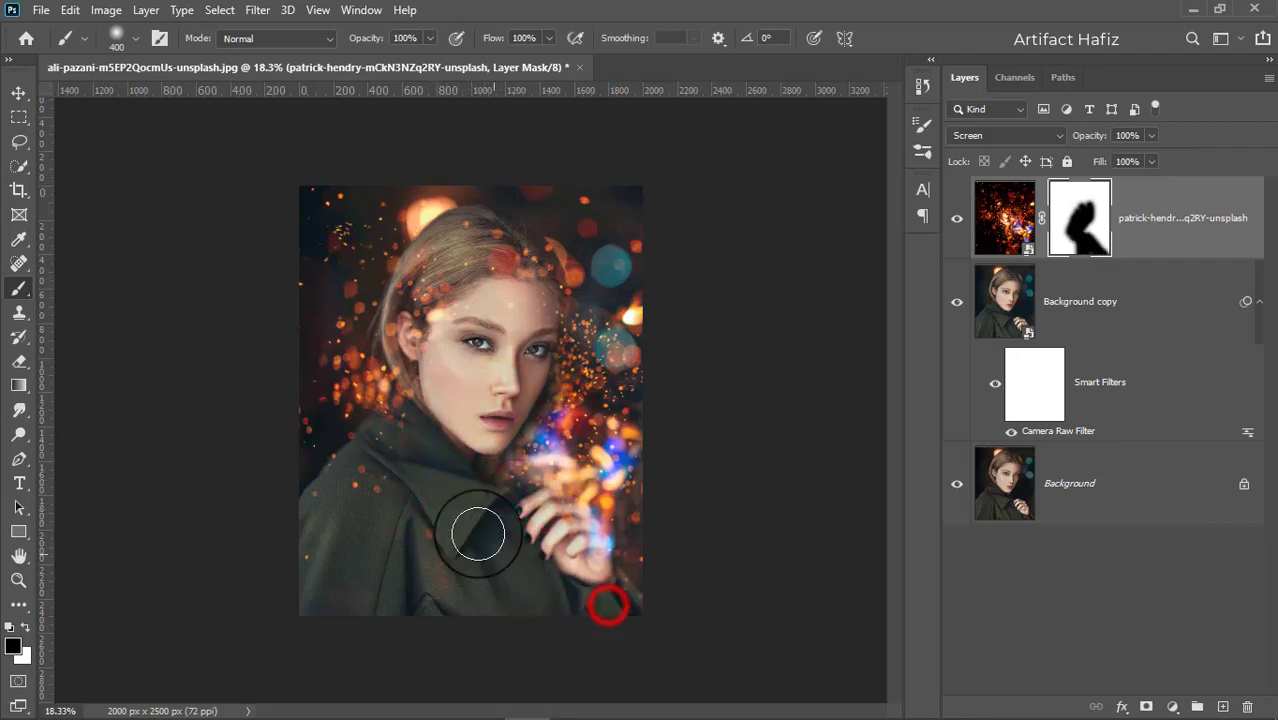
{"action": "left_click_drag", "start_coordinate": [422, 545], "coordinate": [408, 612]}
{"action": "left_click_drag", "start_coordinate": [397, 453], "coordinate": [354, 611]}
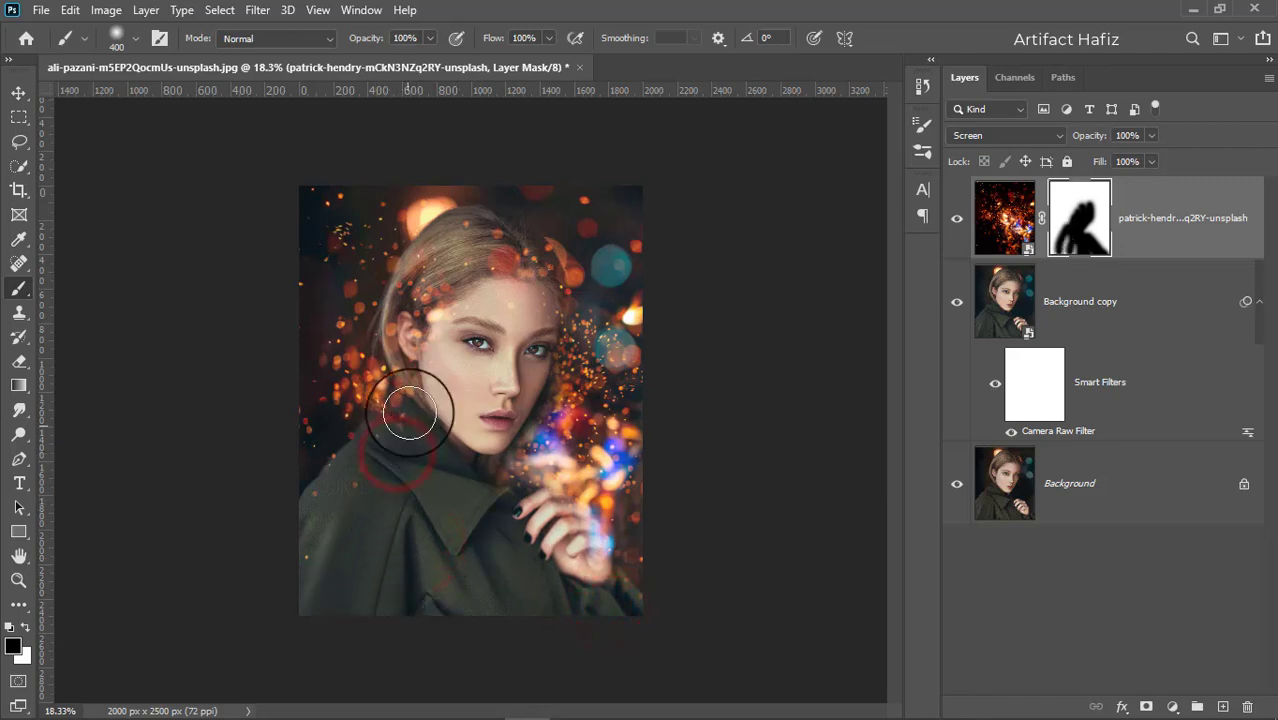
{"action": "left_click_drag", "start_coordinate": [394, 421], "coordinate": [371, 600]}
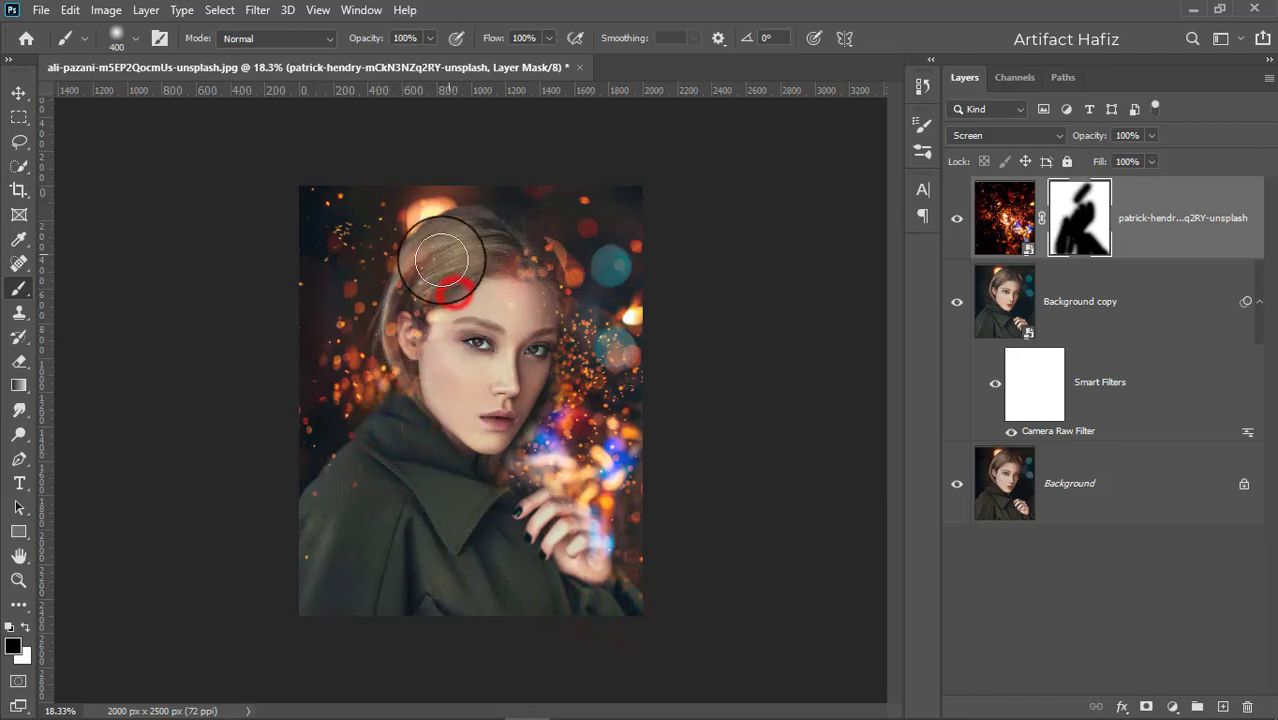
{"action": "mouse_move", "coordinate": [442, 266]}
{"action": "left_mouse_down"}
{"action": "mouse_move", "coordinate": [436, 351]}
{"action": "mouse_move", "coordinate": [515, 268]}
{"action": "left_mouse_up"}
Step: Fade the bright lights around the woman's hand on the sparks mask with a soft 1500 px black brush at 27% opacity
{"action": "key", "text": "]"}
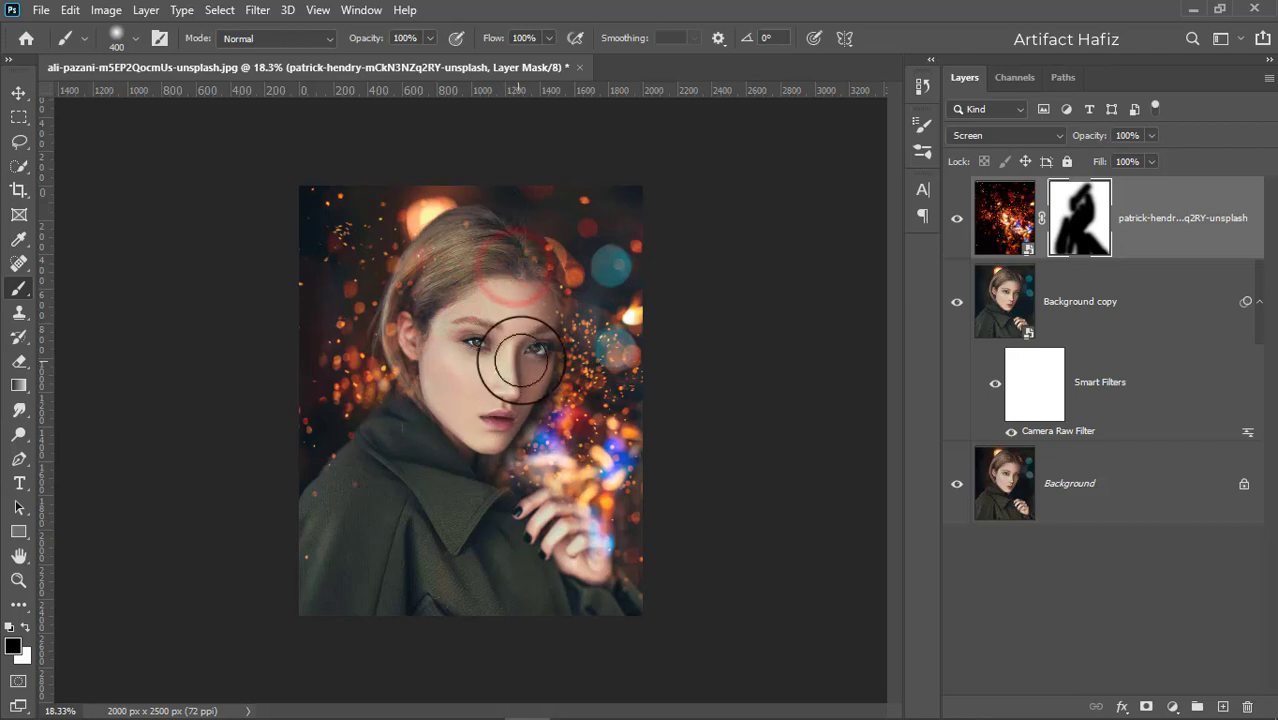
{"action": "key", "text": "]"}
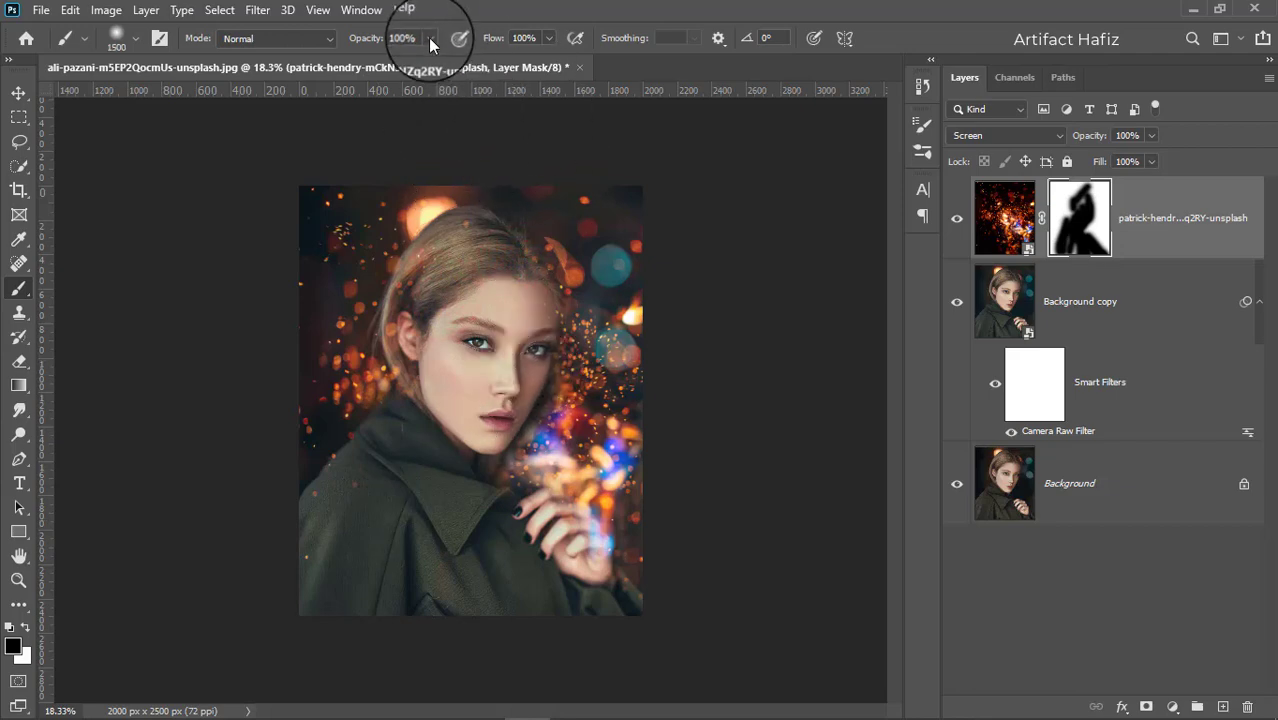
{"action": "left_click", "coordinate": [365, 57]}
{"action": "left_click_drag", "start_coordinate": [508, 408], "coordinate": [625, 622]}
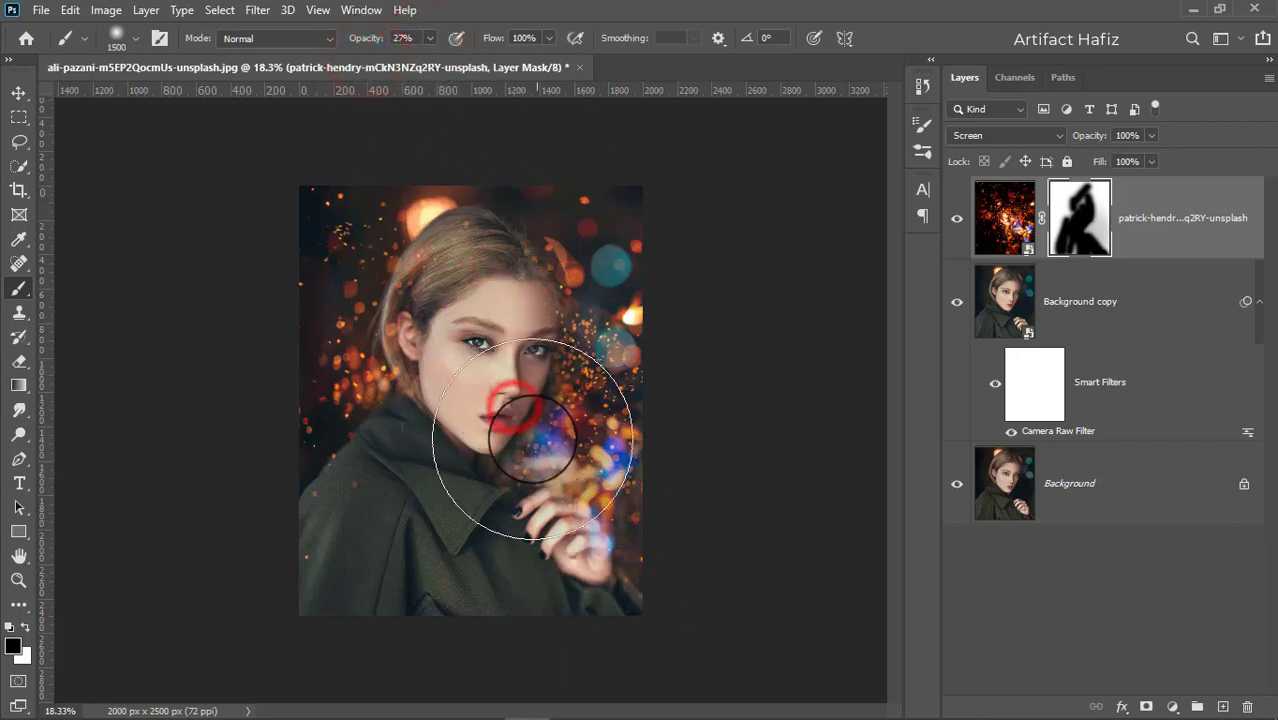
{"action": "left_click_drag", "start_coordinate": [533, 438], "coordinate": [618, 606]}
{"action": "mouse_move", "coordinate": [528, 464]}
{"action": "left_mouse_down"}
{"action": "mouse_move", "coordinate": [634, 661]}
{"action": "mouse_move", "coordinate": [648, 636]}
{"action": "left_mouse_up"}
{"action": "mouse_move", "coordinate": [526, 498]}
{"action": "left_mouse_down"}
{"action": "mouse_move", "coordinate": [590, 543]}
{"action": "mouse_move", "coordinate": [675, 598]}
{"action": "left_mouse_up"}
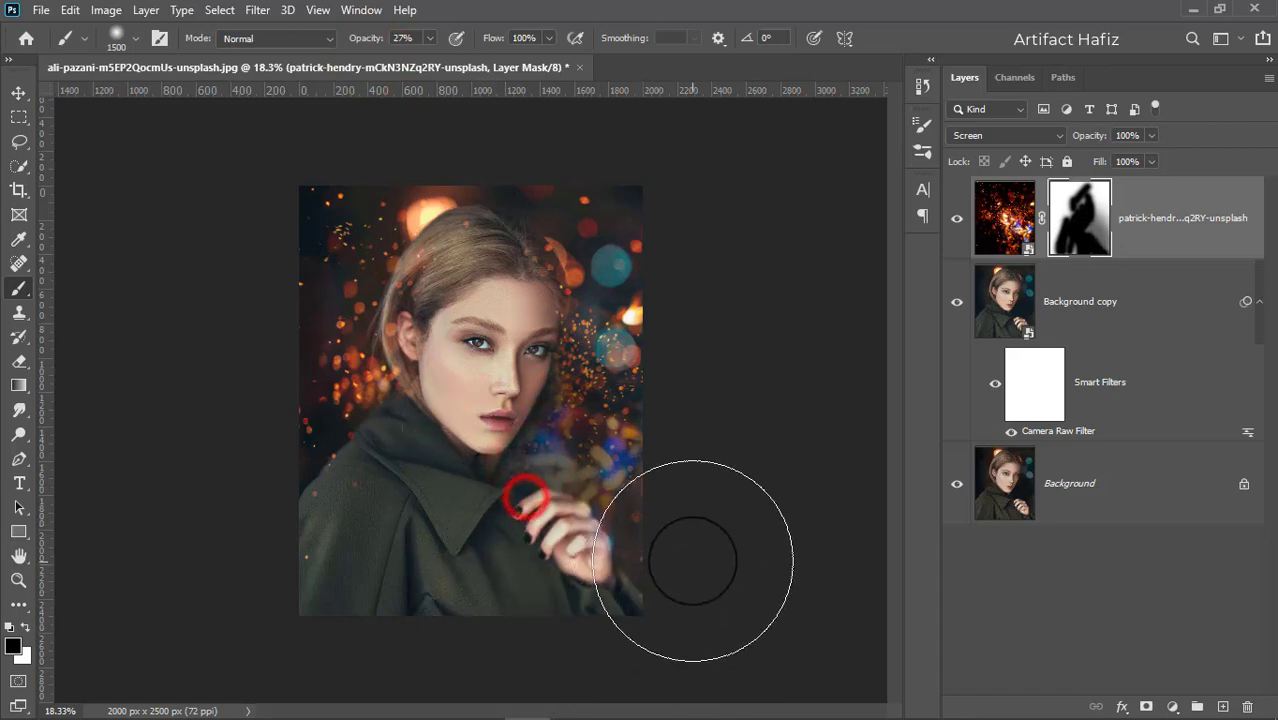
{"action": "mouse_move", "coordinate": [461, 404]}
{"action": "left_mouse_down"}
{"action": "mouse_move", "coordinate": [640, 451]}
{"action": "mouse_move", "coordinate": [662, 485]}
{"action": "left_mouse_up"}
{"action": "left_click_drag", "start_coordinate": [397, 457], "coordinate": [725, 633]}
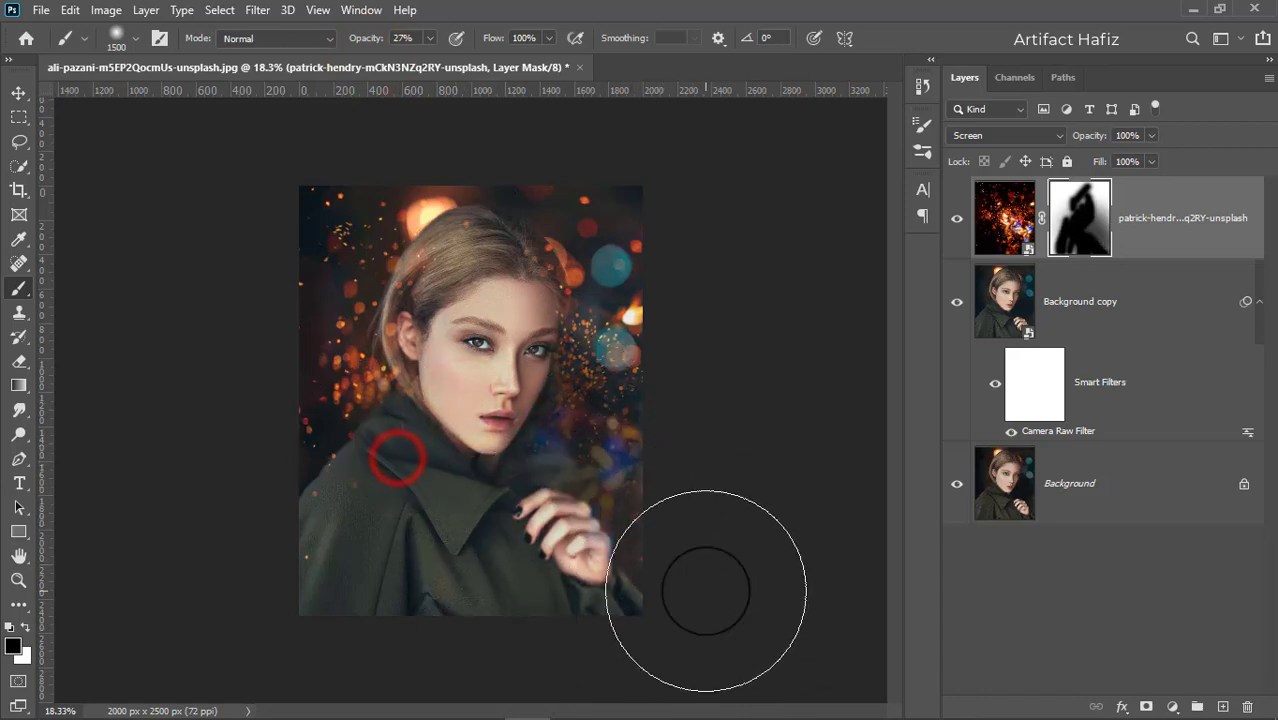
{"action": "mouse_move", "coordinate": [579, 456]}
{"action": "left_mouse_down"}
{"action": "mouse_move", "coordinate": [622, 476]}
{"action": "mouse_move", "coordinate": [622, 508]}
{"action": "left_mouse_up"}
{"action": "mouse_move", "coordinate": [608, 568]}
{"action": "left_mouse_down"}
{"action": "mouse_move", "coordinate": [533, 516]}
{"action": "mouse_move", "coordinate": [604, 508]}
{"action": "left_mouse_up"}
{"action": "left_click_drag", "start_coordinate": [589, 517], "coordinate": [543, 485]}
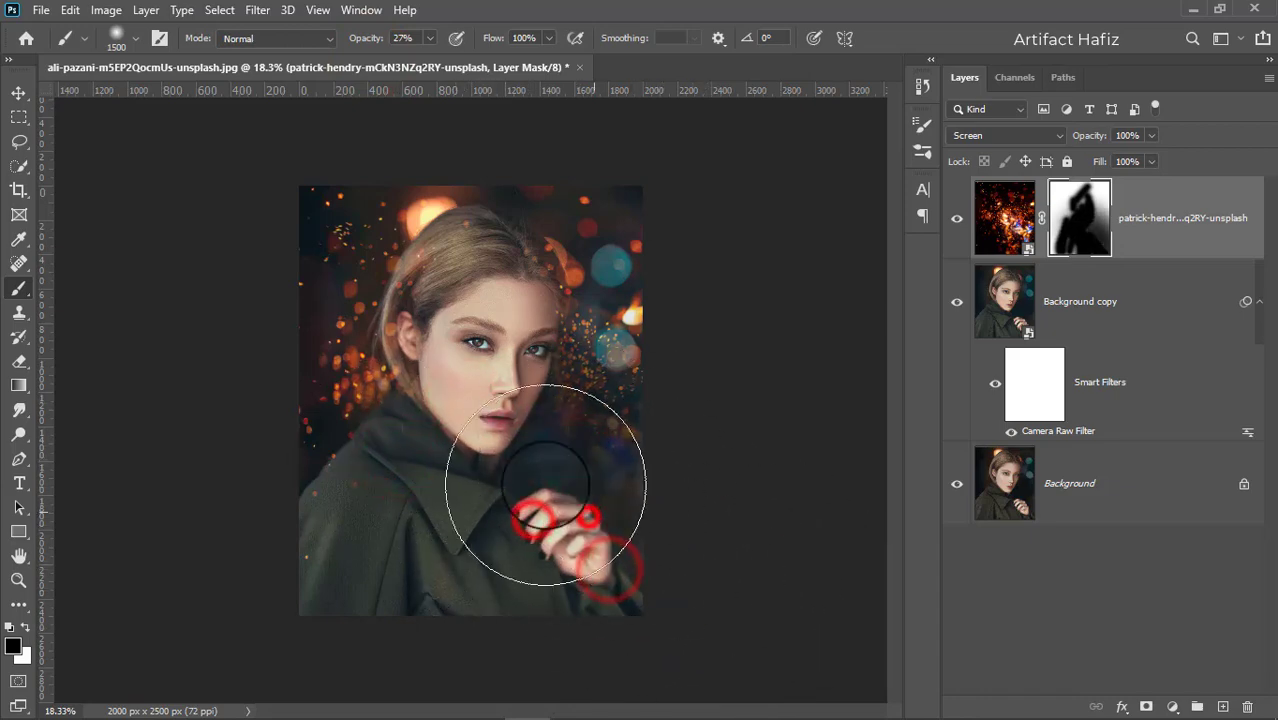
Step: Fade the remaining sparks over the lower coat on the mask and compare the image with the sparks layer hidden and shown
{"action": "left_click", "coordinate": [520, 527]}
{"action": "left_click", "coordinate": [475, 519]}
{"action": "left_click_drag", "start_coordinate": [432, 526], "coordinate": [426, 573]}
{"action": "mouse_move", "coordinate": [319, 485]}
{"action": "left_mouse_down"}
{"action": "mouse_move", "coordinate": [249, 578]}
{"action": "mouse_move", "coordinate": [320, 588]}
{"action": "mouse_move", "coordinate": [374, 574]}
{"action": "mouse_move", "coordinate": [350, 570]}
{"action": "mouse_move", "coordinate": [335, 593]}
{"action": "mouse_move", "coordinate": [386, 607]}
{"action": "mouse_move", "coordinate": [317, 581]}
{"action": "mouse_move", "coordinate": [347, 609]}
{"action": "left_mouse_up"}
{"action": "mouse_move", "coordinate": [371, 580]}
{"action": "left_mouse_down"}
{"action": "mouse_move", "coordinate": [422, 585]}
{"action": "mouse_move", "coordinate": [446, 567]}
{"action": "left_mouse_up"}
{"action": "left_click", "coordinate": [443, 558]}
{"action": "left_click_drag", "start_coordinate": [593, 556], "coordinate": [645, 608]}
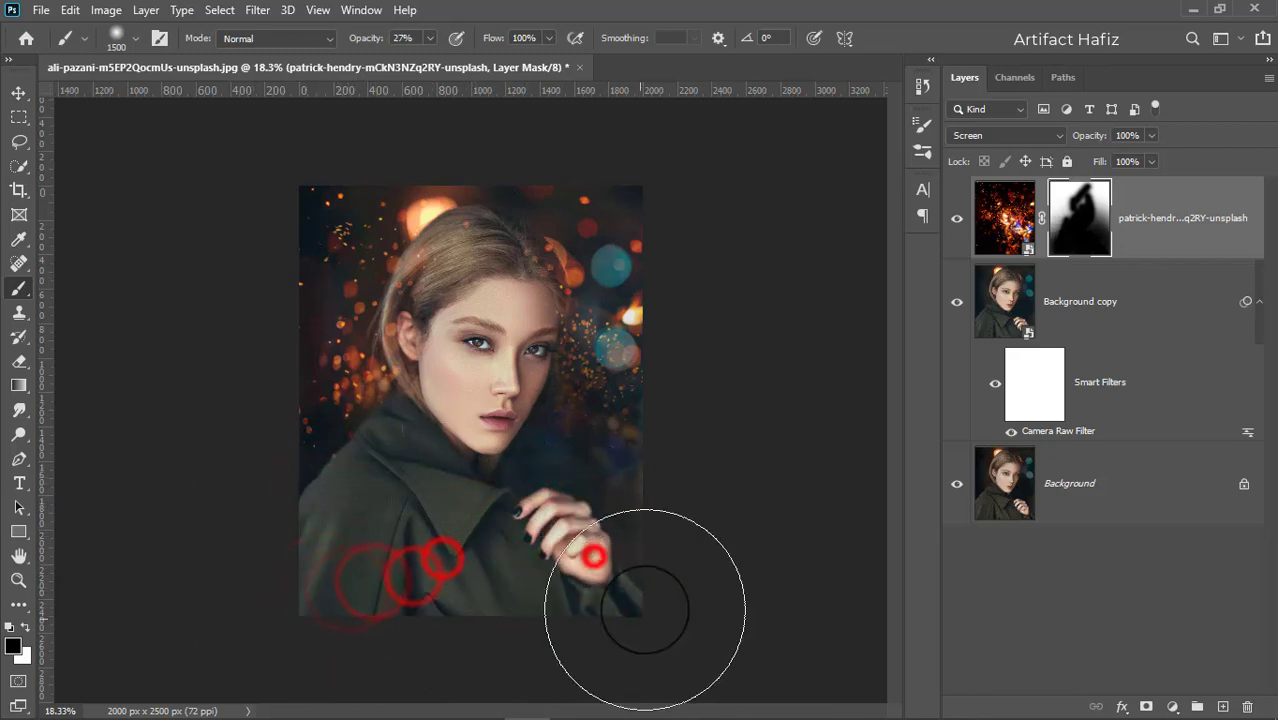
{"action": "scroll", "coordinate": [677, 521], "scroll_direction": "down", "scroll_amount": 4}
{"action": "scroll", "coordinate": [678, 520], "scroll_direction": "up", "scroll_amount": 4}
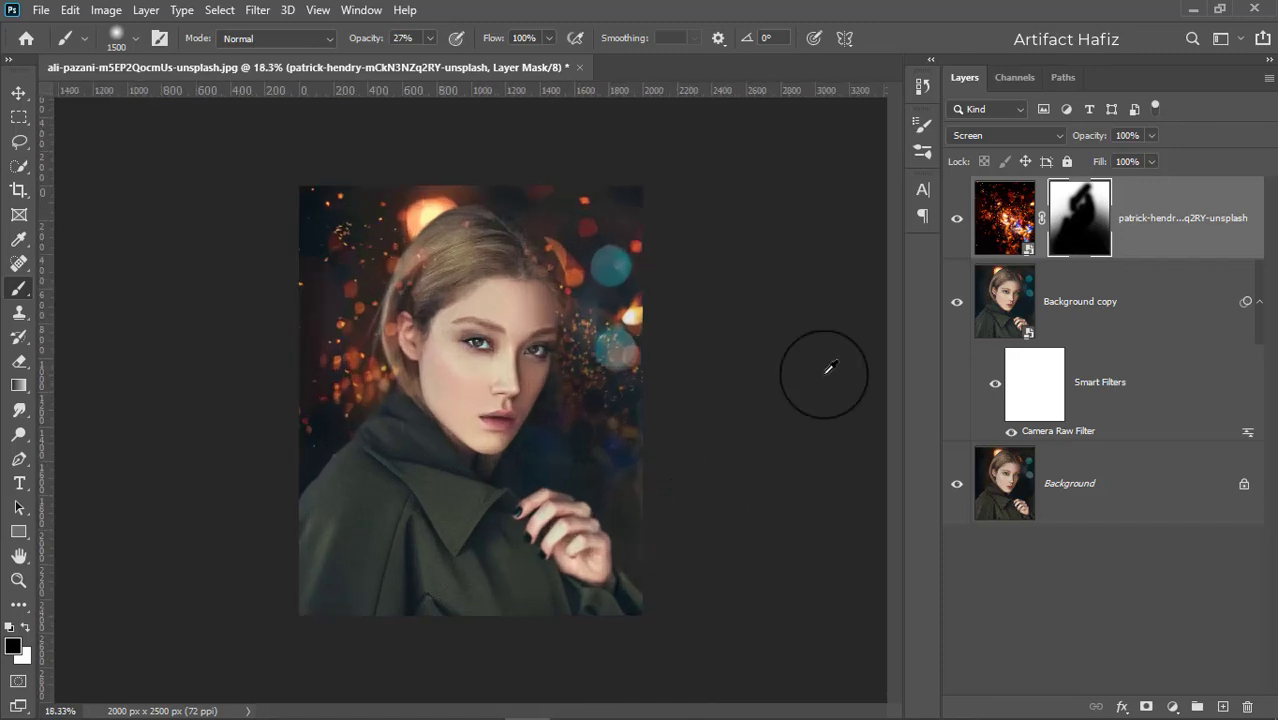
{"action": "left_click", "coordinate": [957, 219]}
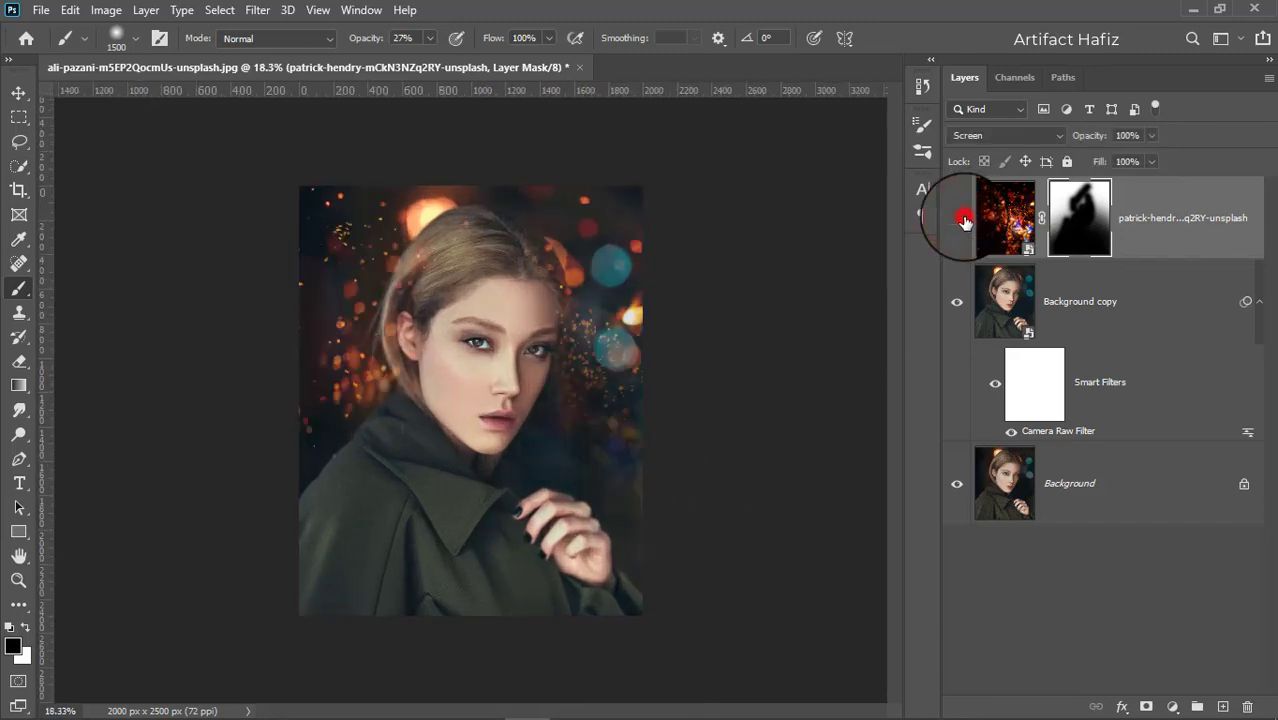
{"action": "left_click", "coordinate": [963, 219]}
Step: Mask out the leftover sparks on the hair and forehead with a 200 px black brush at 100% opacity, and compare without the sparks layer
{"action": "scroll", "coordinate": [603, 311], "scroll_direction": "up", "scroll_amount": 4}
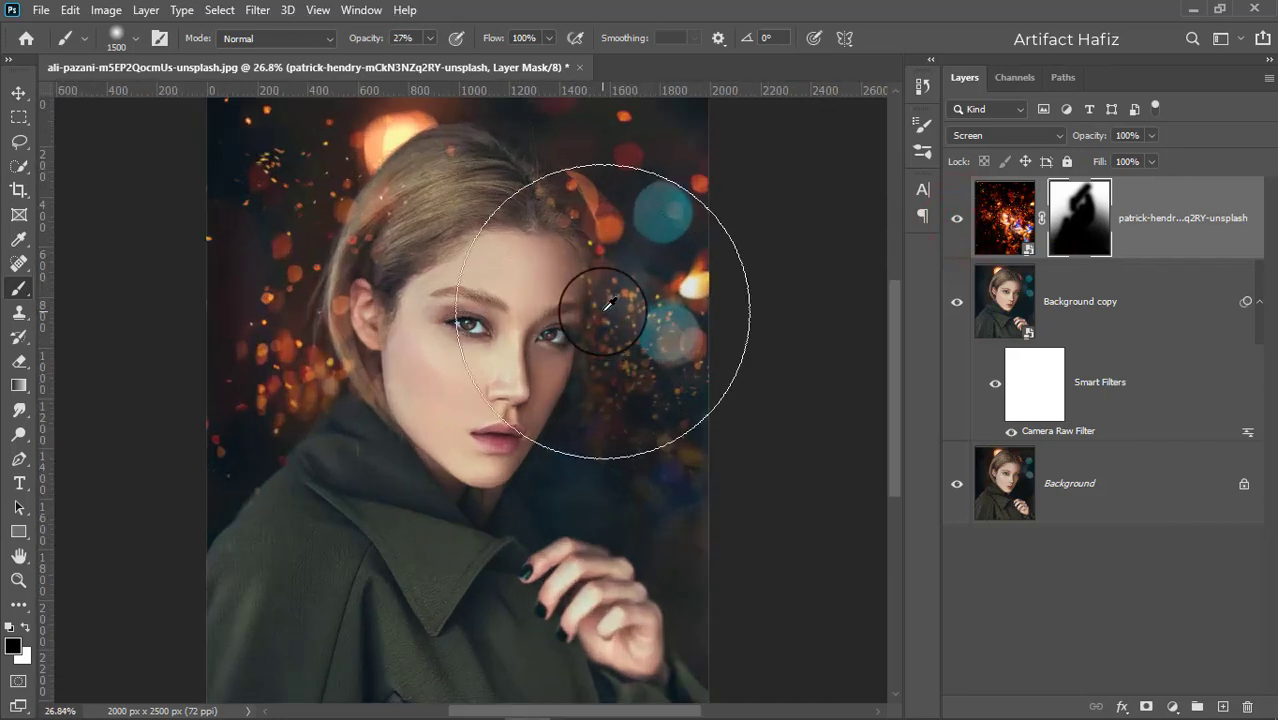
{"action": "key", "text": "bracketleft"}
{"action": "key", "text": "bracketleft"}
{"action": "key", "text": "bracketleft"}
{"action": "key", "text": "bracketleft"}
{"action": "key", "text": "bracketleft"}
{"action": "key", "text": "bracketleft"}
{"action": "key", "text": "bracketleft"}
{"action": "key", "text": "bracketleft"}
{"action": "key", "text": "bracketleft"}
{"action": "key", "text": "bracketleft"}
{"action": "key", "text": "bracketleft"}
{"action": "key", "text": "bracketleft"}
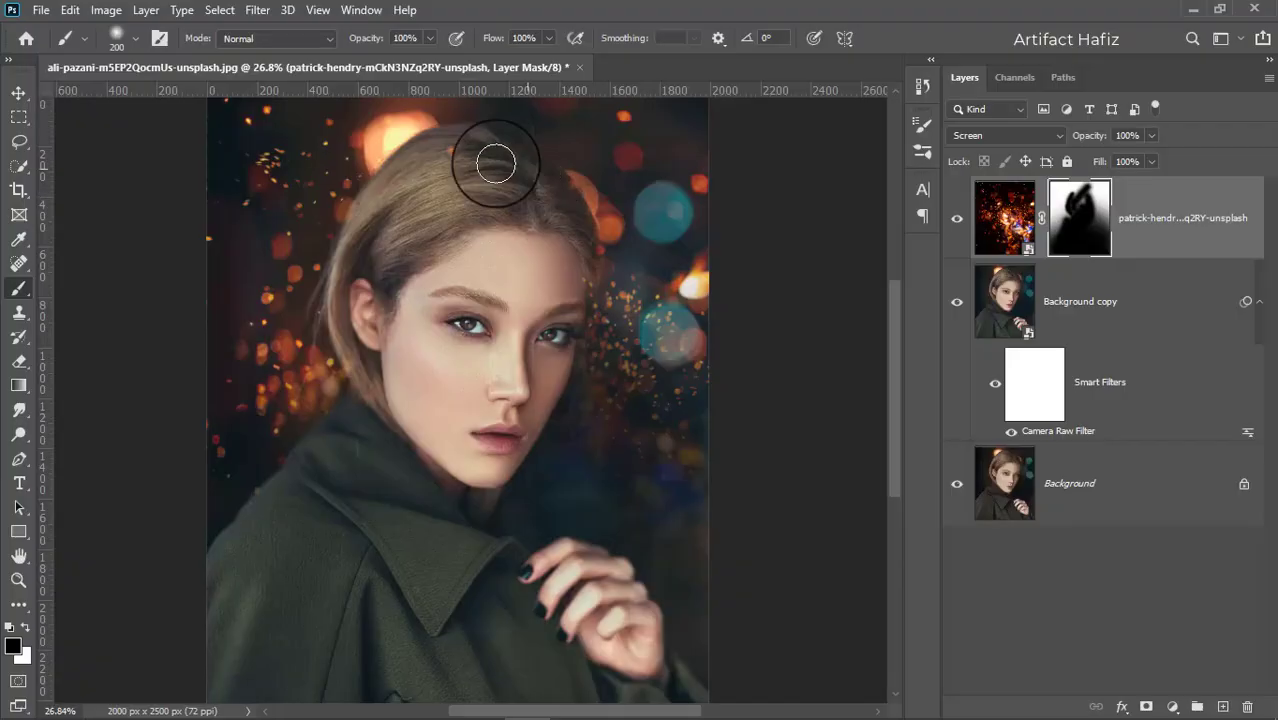
{"action": "left_click_drag", "start_coordinate": [565, 260], "coordinate": [558, 302]}
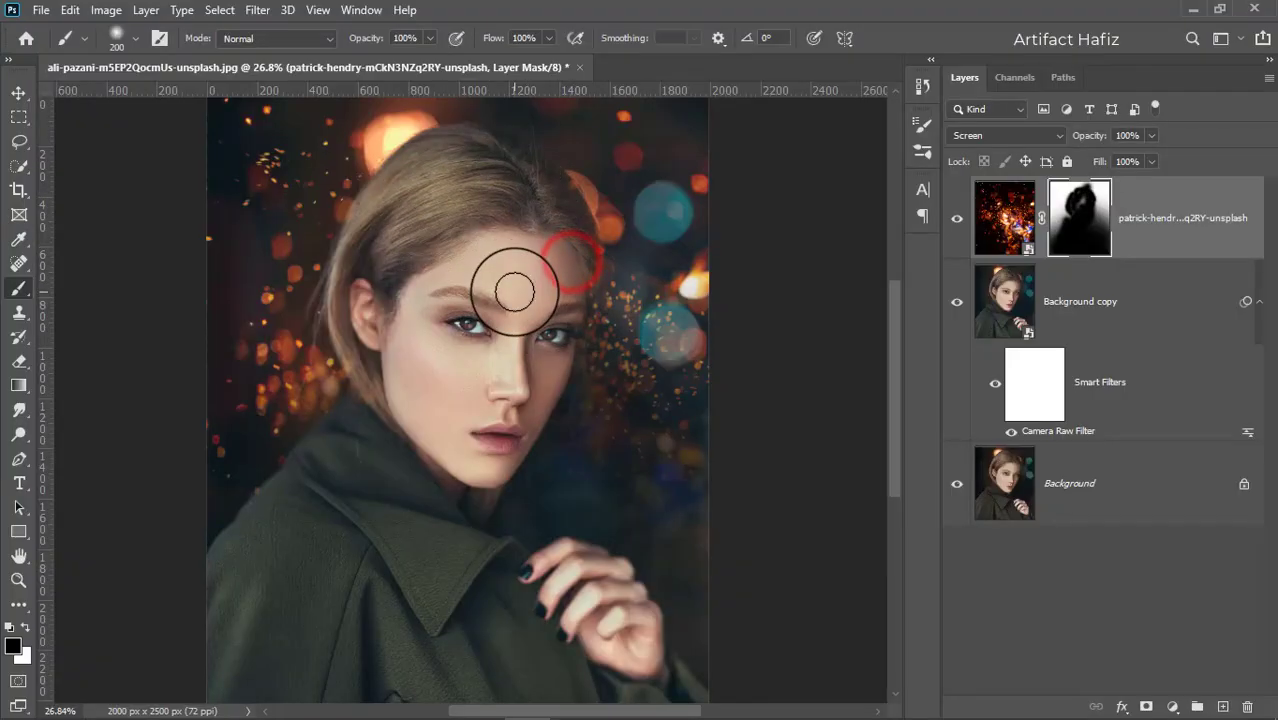
{"action": "scroll", "coordinate": [500, 300], "scroll_direction": "down", "scroll_amount": 4}
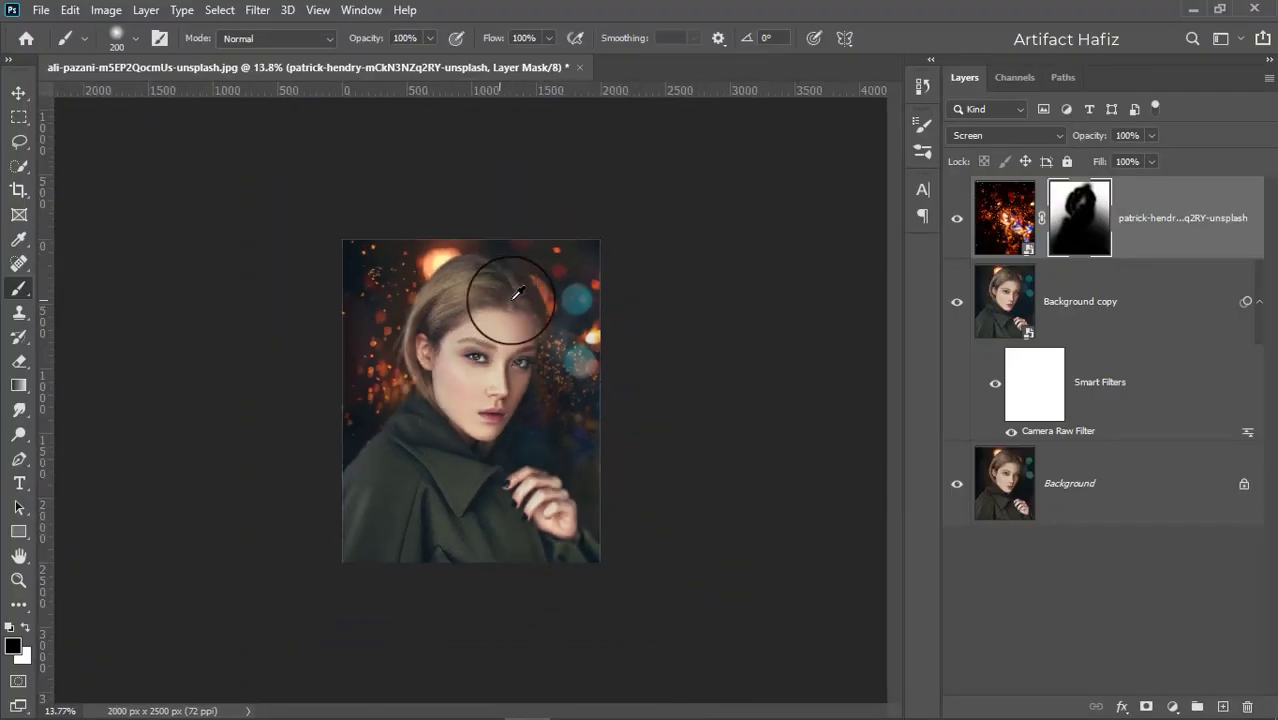
{"action": "left_click", "coordinate": [958, 219]}
{"action": "left_click", "coordinate": [958, 219]}
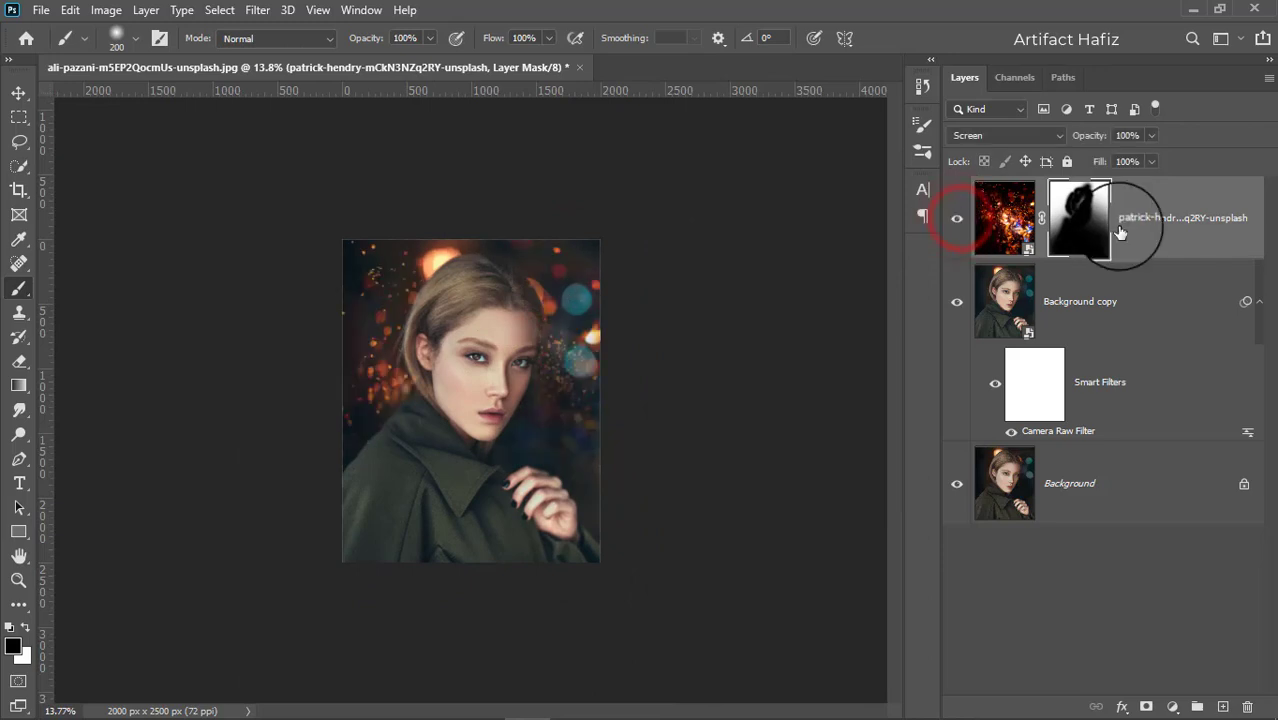
Step: Add a Color Lookup adjustment layer above the sparks layer using the Crisp_Winter.look 3D LUT
{"action": "left_click", "coordinate": [1170, 218]}
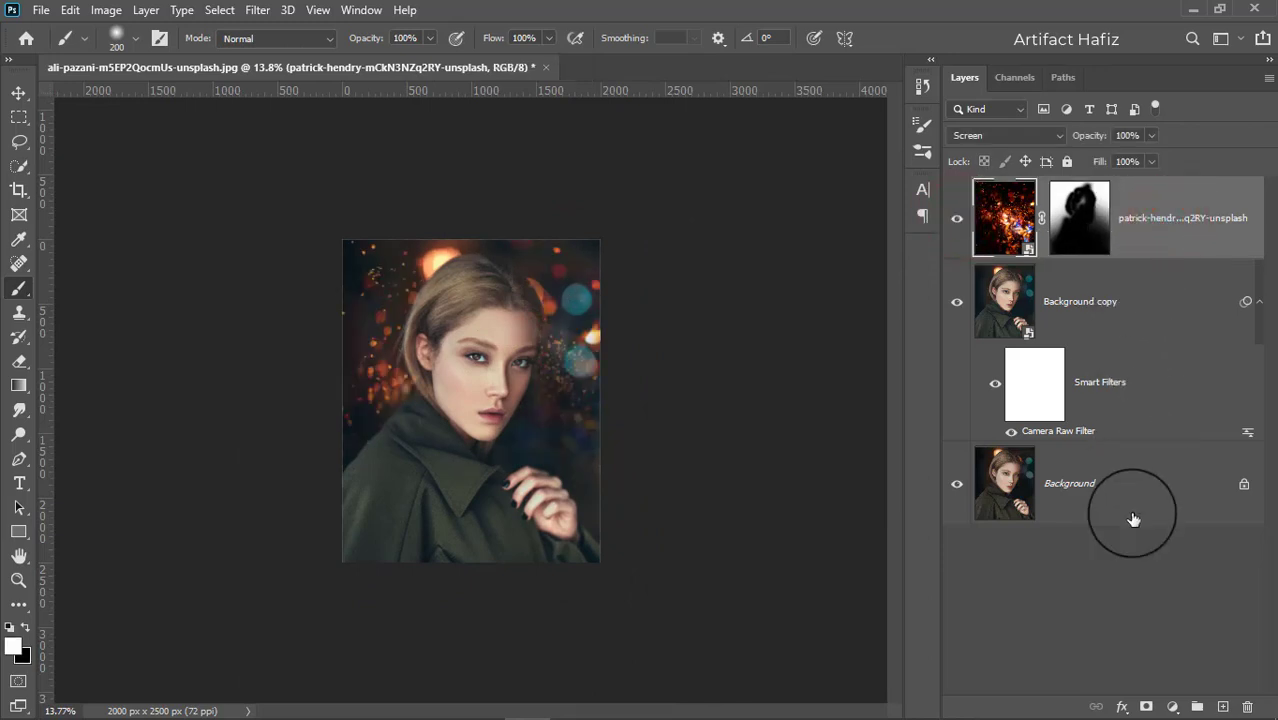
{"action": "left_click", "coordinate": [1172, 707]}
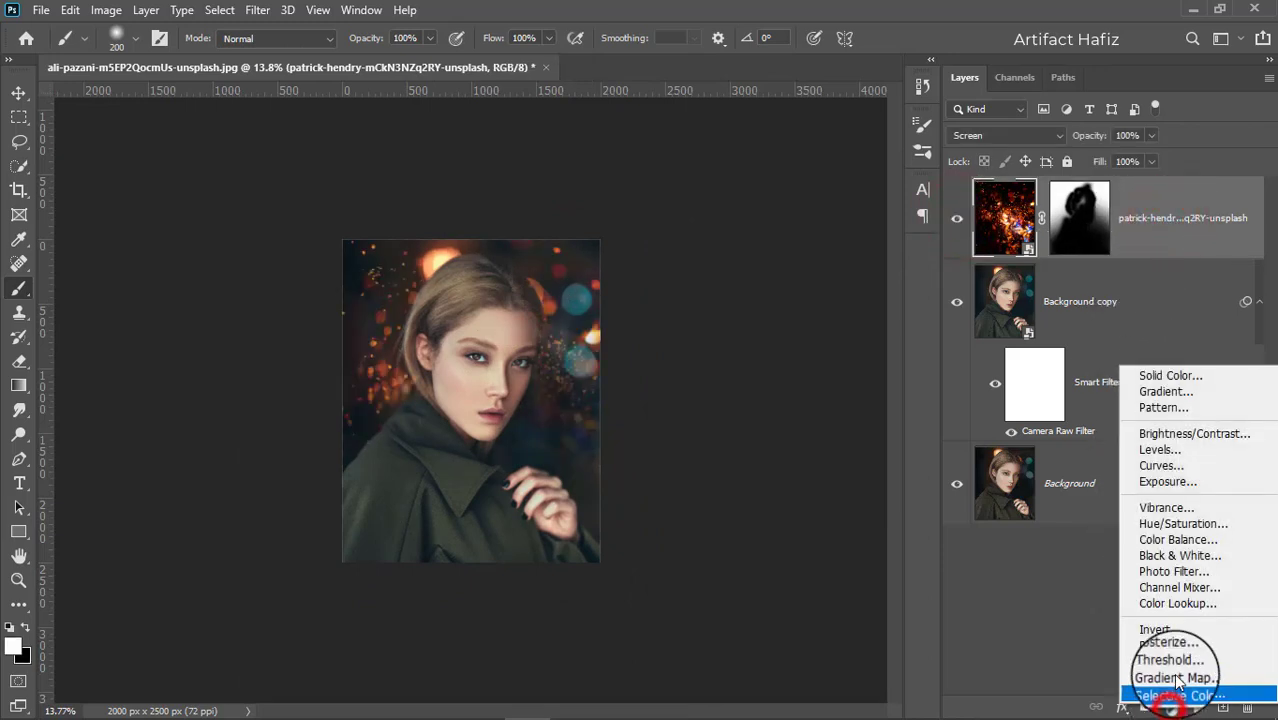
{"action": "left_click", "coordinate": [1183, 608]}
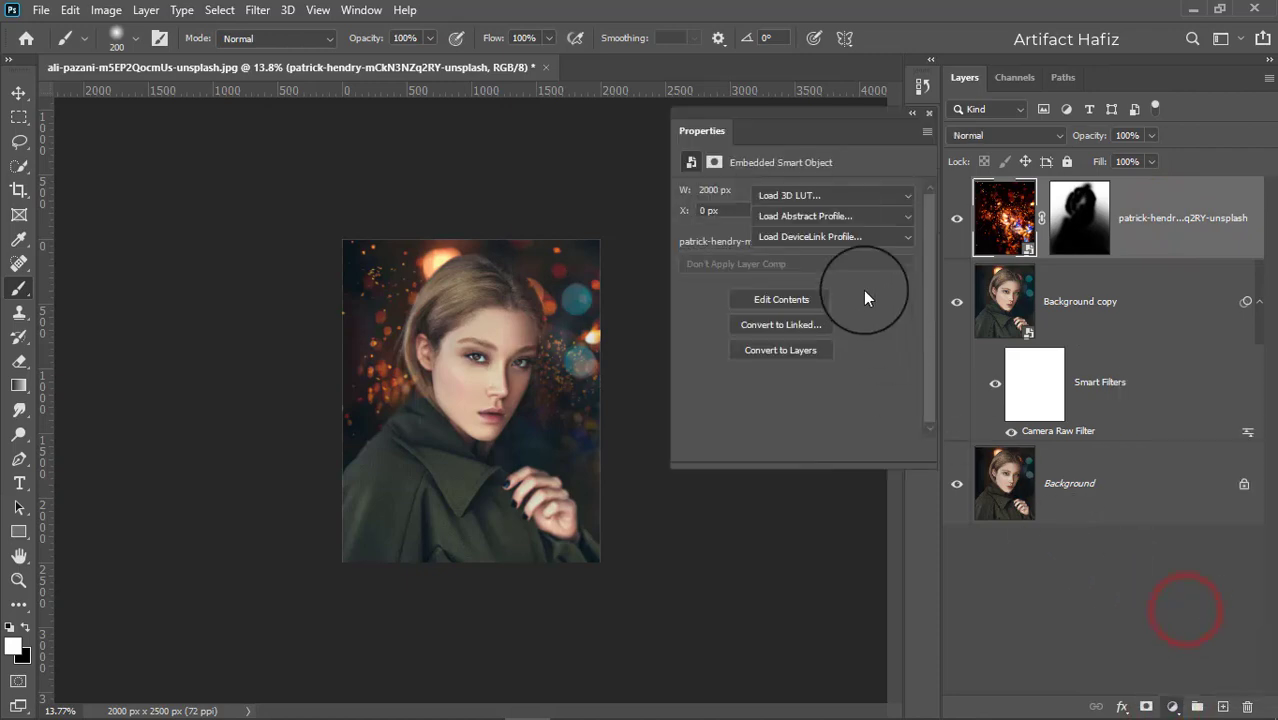
{"action": "left_click", "coordinate": [816, 195]}
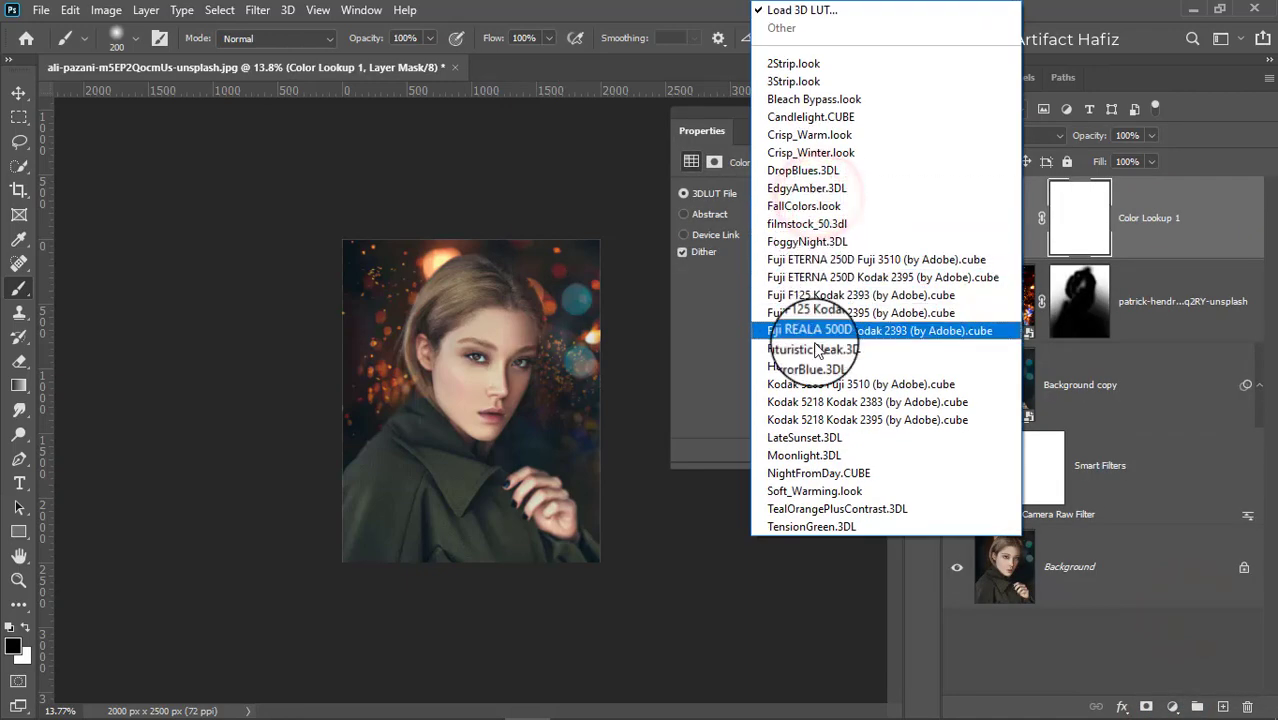
{"action": "left_click", "coordinate": [808, 150]}
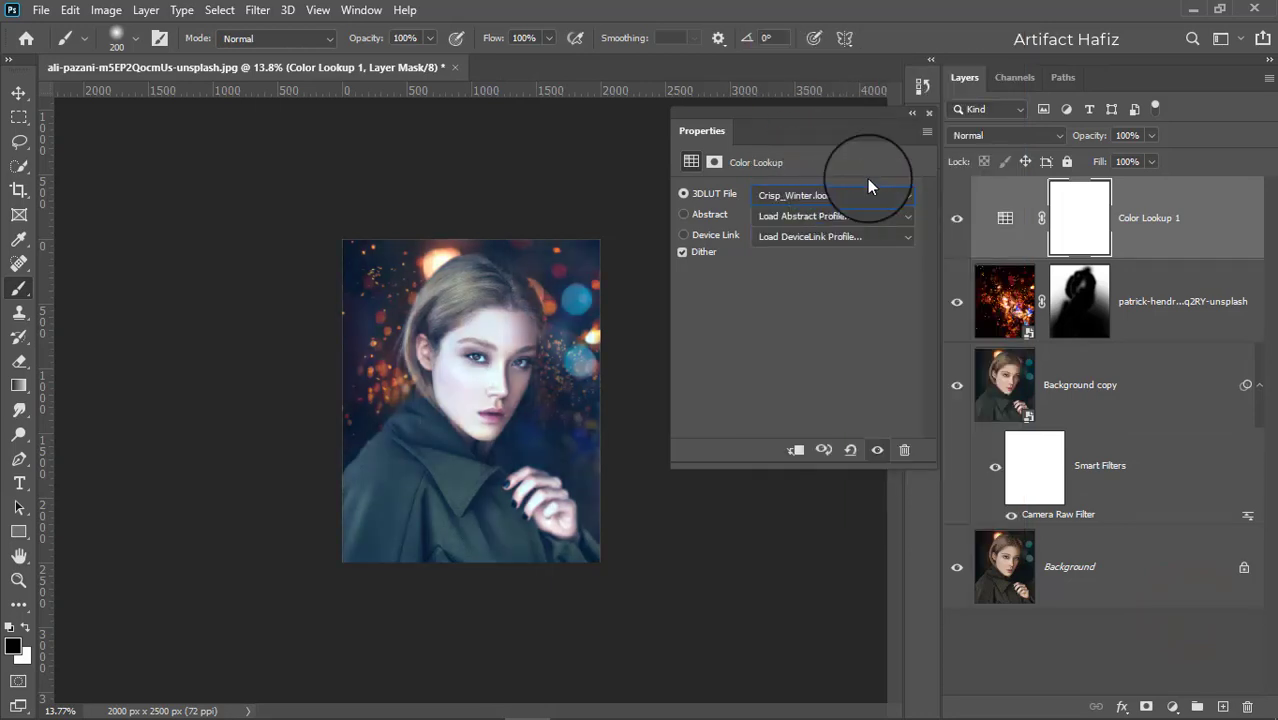
{"action": "left_click", "coordinate": [928, 113]}
Step: Lower the opacity of the Crisp_Winter Color Lookup layer to 13%
{"action": "left_click", "coordinate": [1163, 218]}
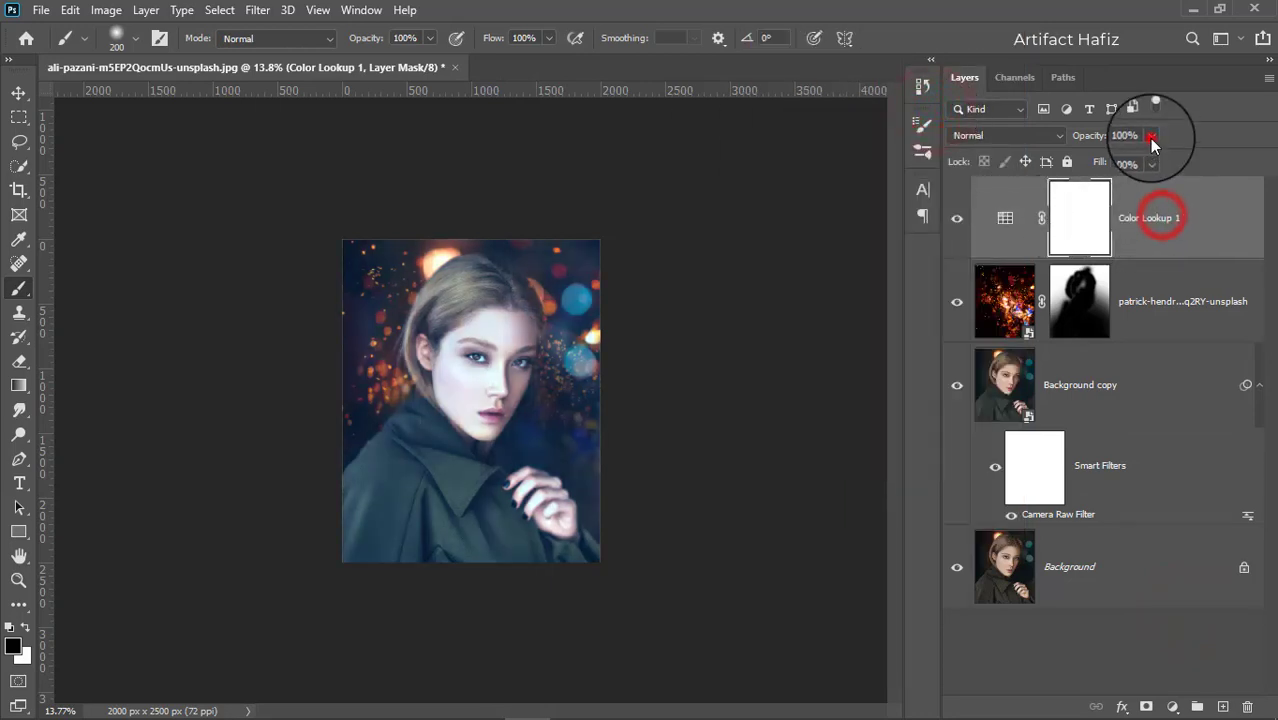
{"action": "left_click", "coordinate": [1151, 135]}
{"action": "left_click_drag", "start_coordinate": [1079, 165], "coordinate": [1077, 160]}
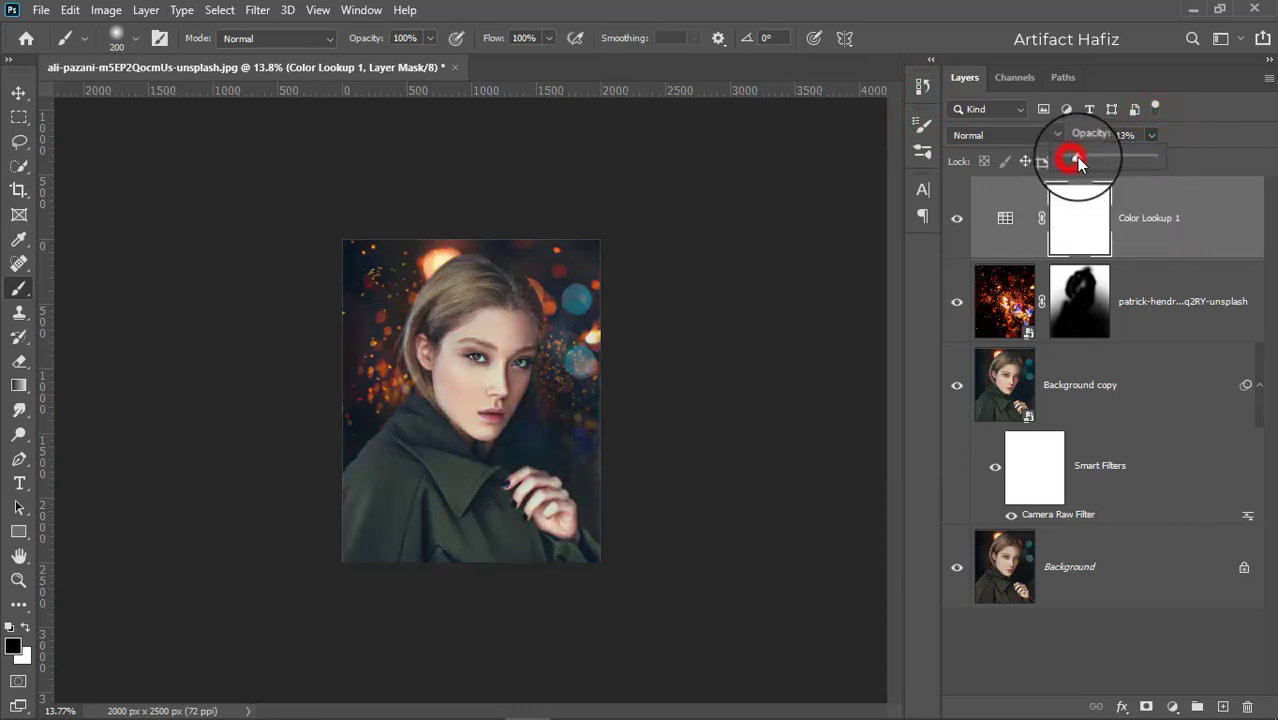
{"action": "left_click", "coordinate": [1178, 213]}
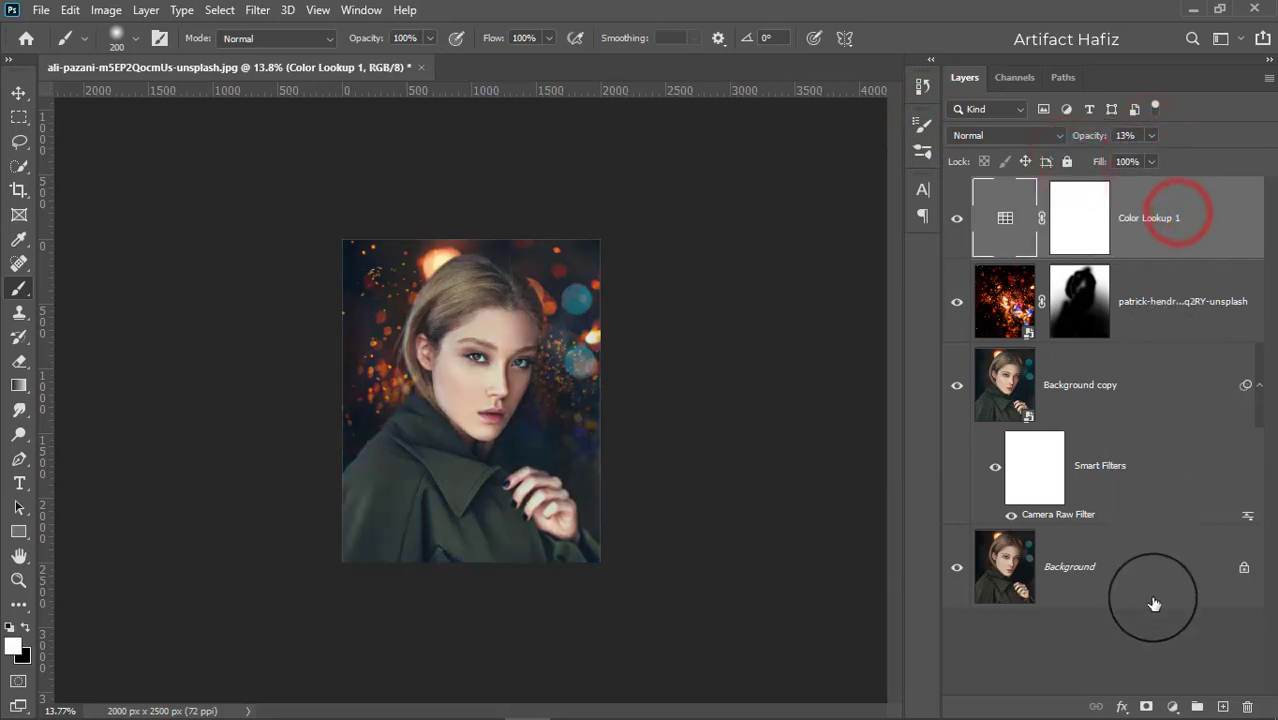
Step: Add a second Color Lookup adjustment layer on top using the TealOrangePlusContrast.3DL LUT
{"action": "left_click", "coordinate": [1172, 707]}
{"action": "left_click", "coordinate": [1182, 598]}
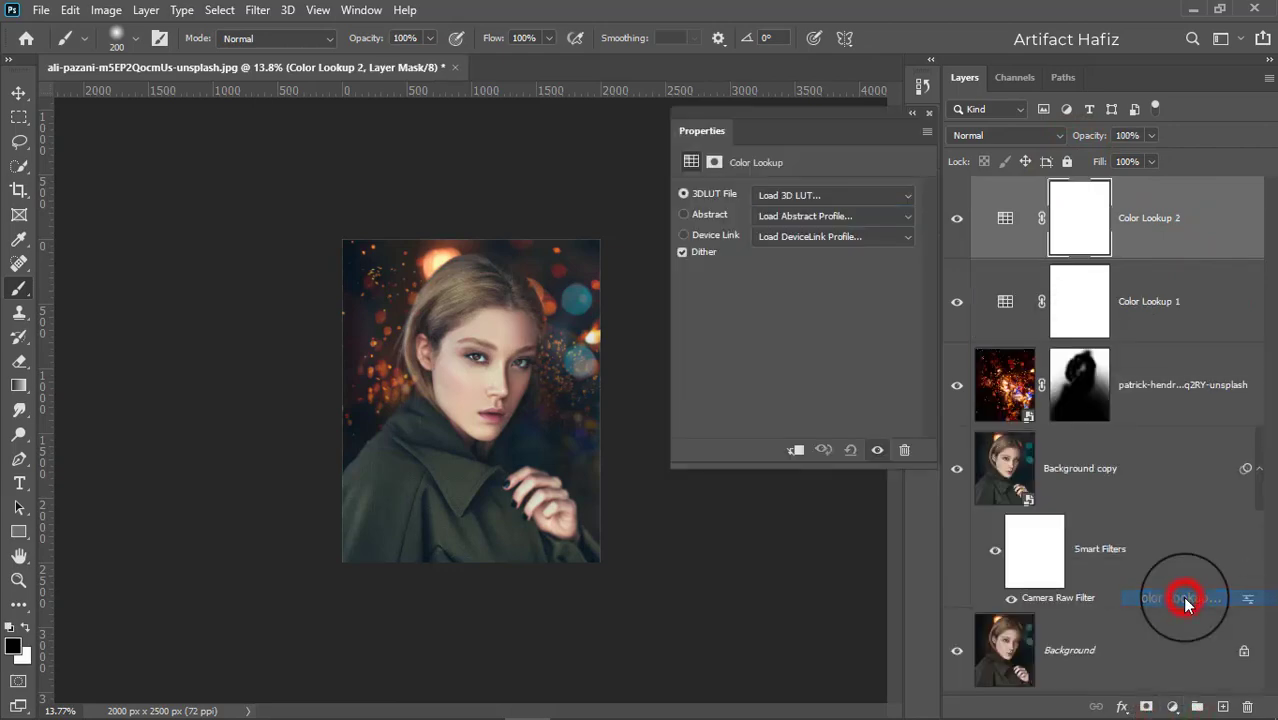
{"action": "left_click", "coordinate": [796, 196]}
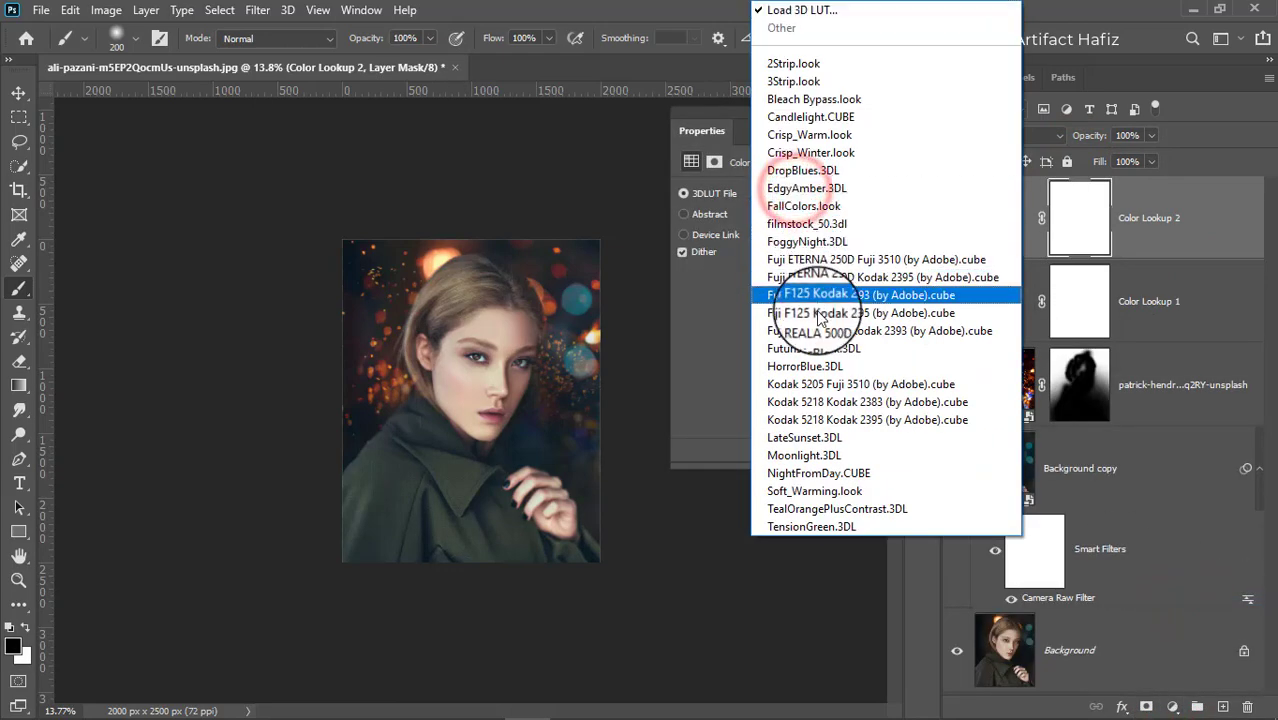
{"action": "left_click", "coordinate": [838, 510]}
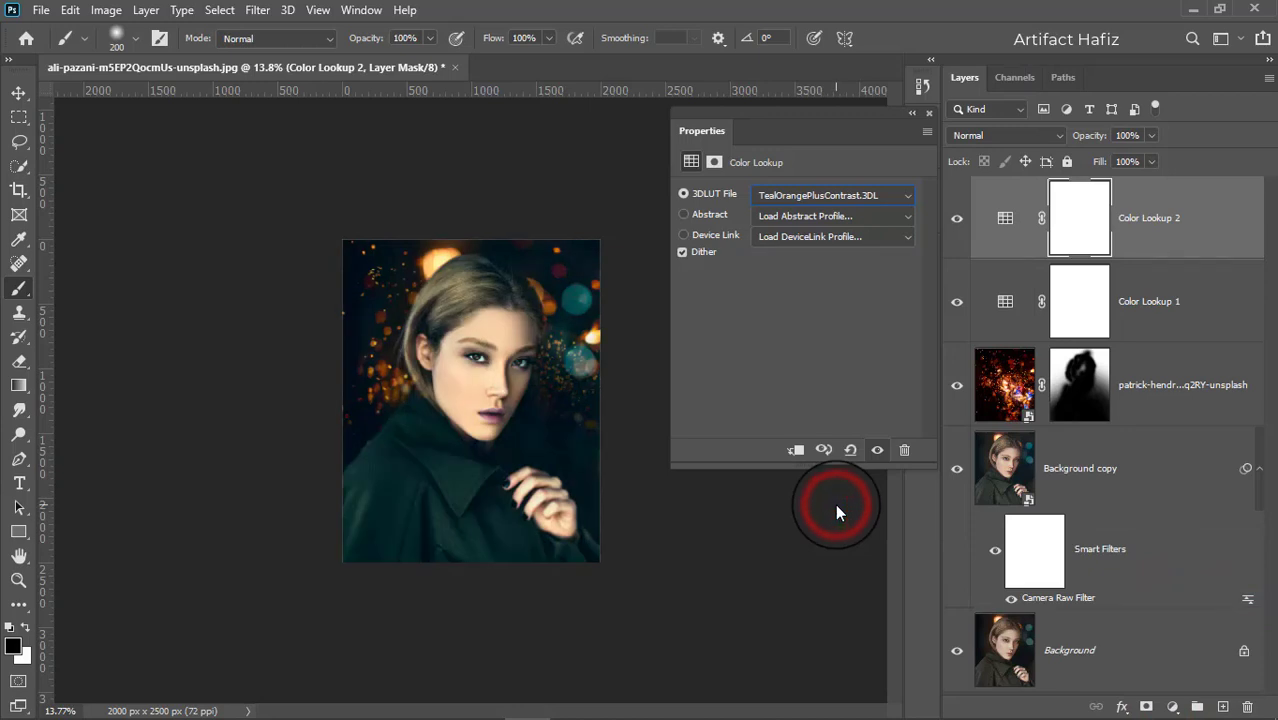
{"action": "left_click", "coordinate": [930, 115]}
Step: Lower the opacity of the TealOrangePlusContrast Color Lookup layer to 7%
{"action": "left_click", "coordinate": [1158, 214]}
{"action": "left_click", "coordinate": [1150, 134]}
{"action": "left_click_drag", "start_coordinate": [1154, 155], "coordinate": [1073, 161]}
{"action": "left_click", "coordinate": [1170, 210]}
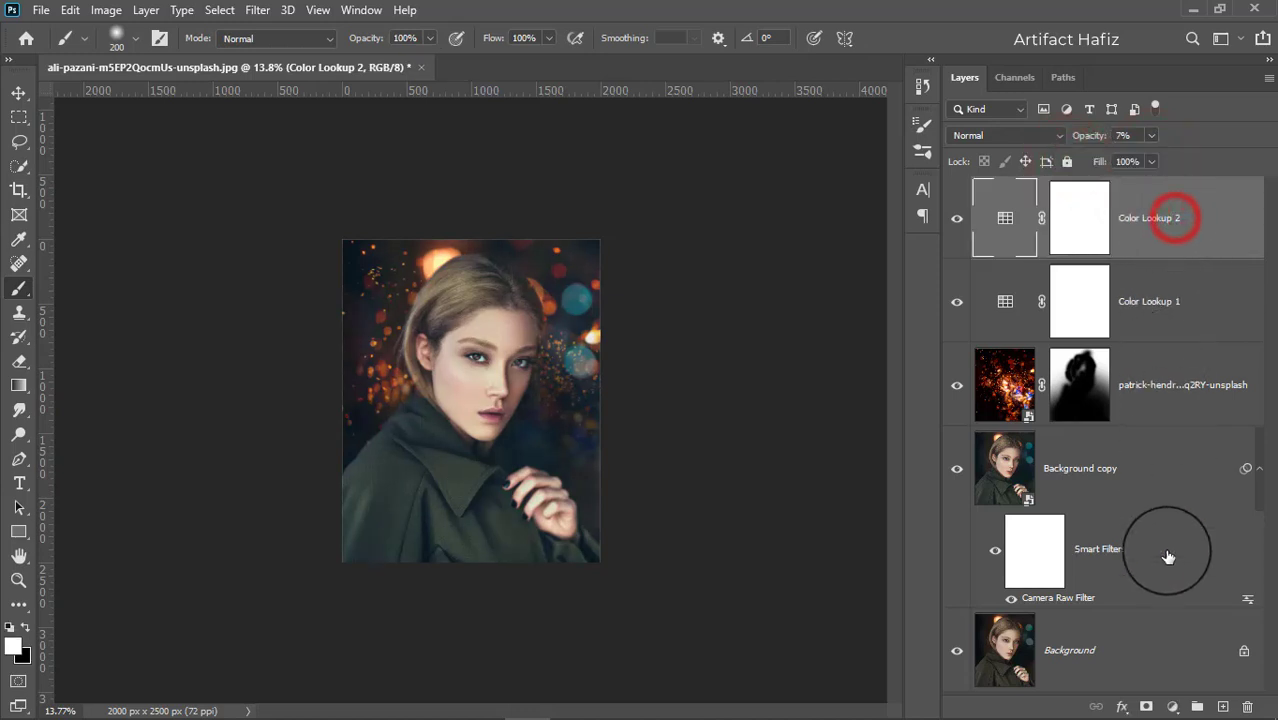
Step: Add a third Color Lookup adjustment layer on top using the Crisp_Warm.look 3D LUT
{"action": "left_click", "coordinate": [1174, 708]}
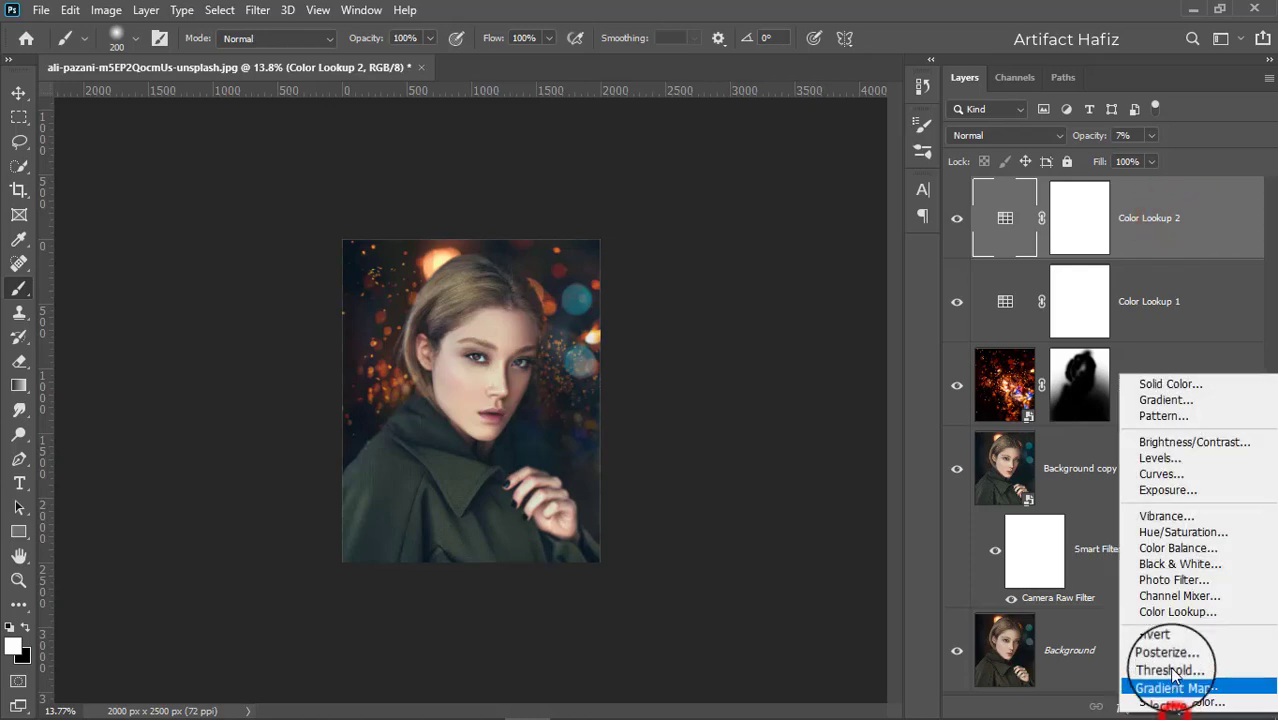
{"action": "left_click", "coordinate": [1172, 612]}
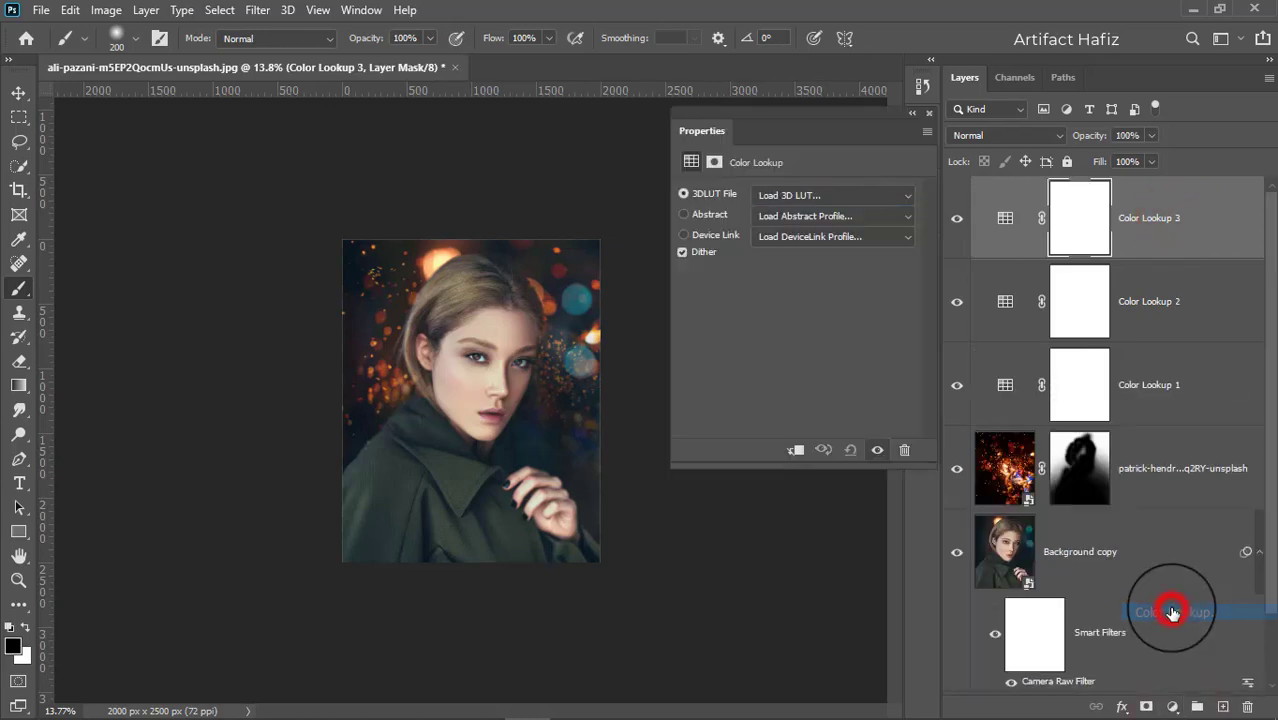
{"action": "left_click", "coordinate": [808, 193]}
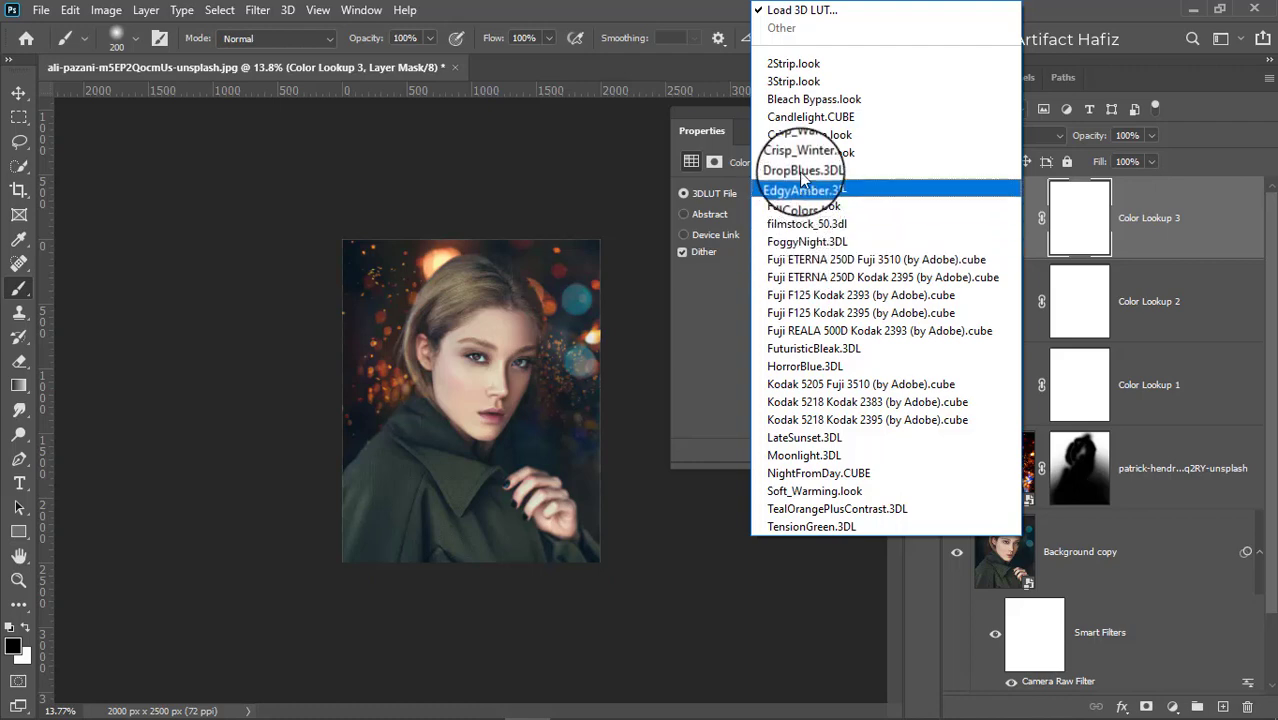
{"action": "left_click", "coordinate": [801, 136]}
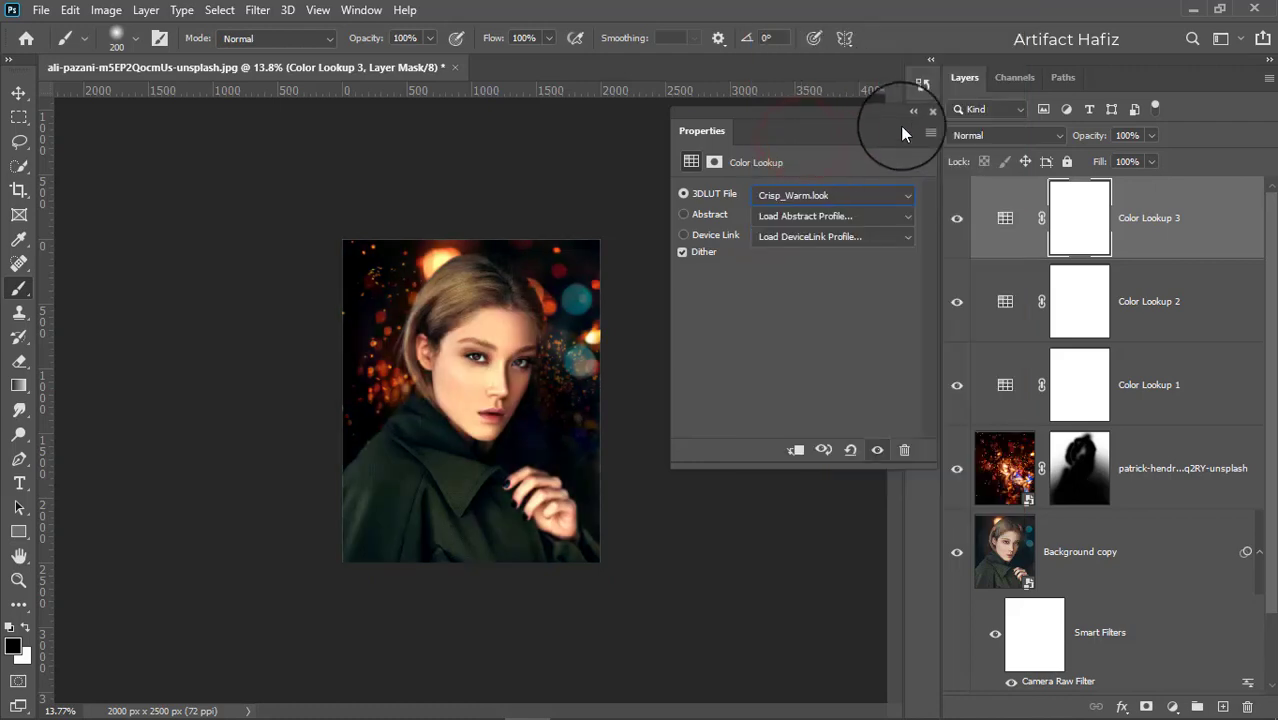
{"action": "left_click", "coordinate": [929, 117]}
Step: Lower the opacity of the Crisp_Warm Color Lookup layer to 16%
{"action": "left_click", "coordinate": [1162, 218]}
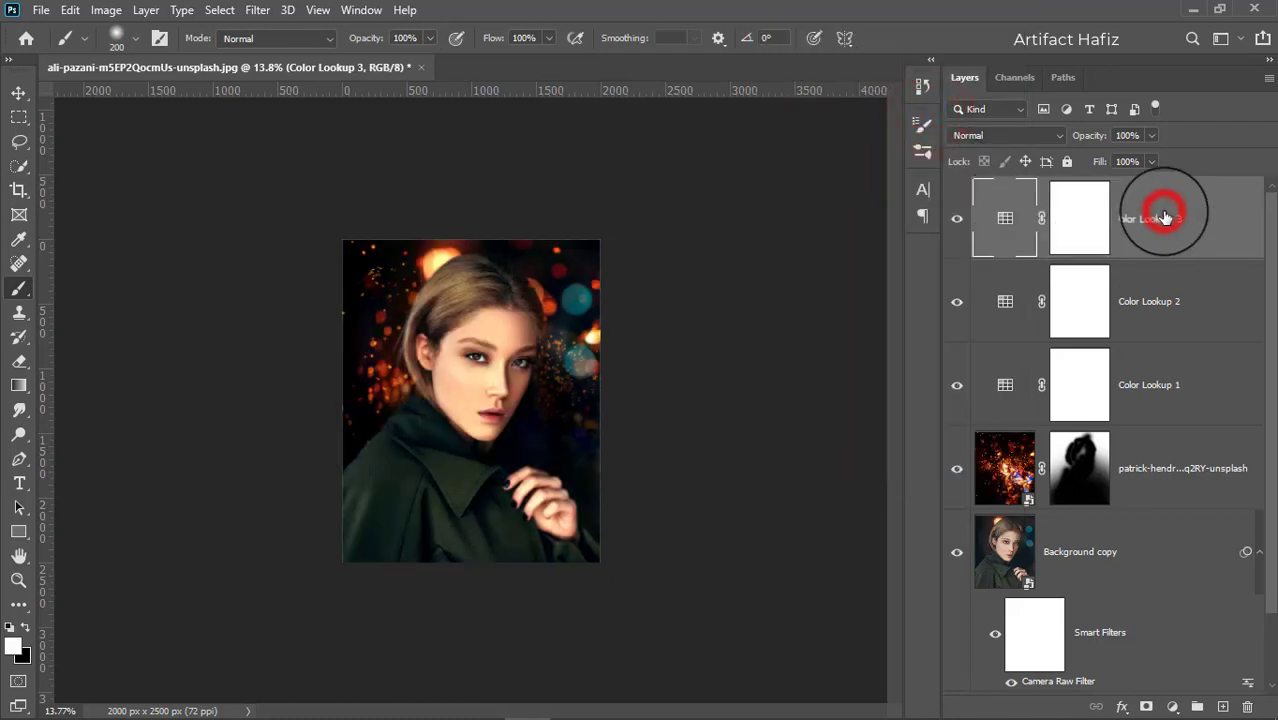
{"action": "left_click_drag", "start_coordinate": [1152, 158], "coordinate": [1083, 170]}
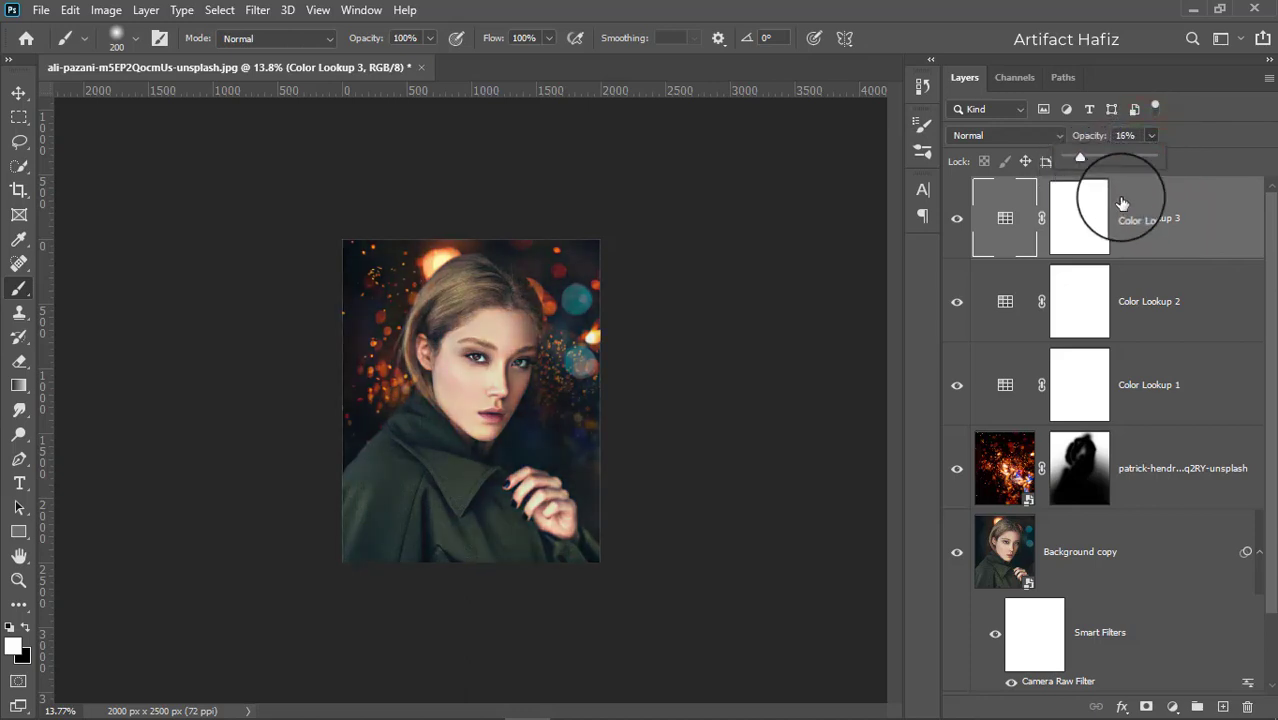
{"action": "left_click", "coordinate": [1136, 203]}
Step: Add a Color Balance adjustment layer on top with midtones at Cyan-Red -22, Magenta-Green +4 and Yellow-Blue -5
{"action": "left_click", "coordinate": [1173, 707]}
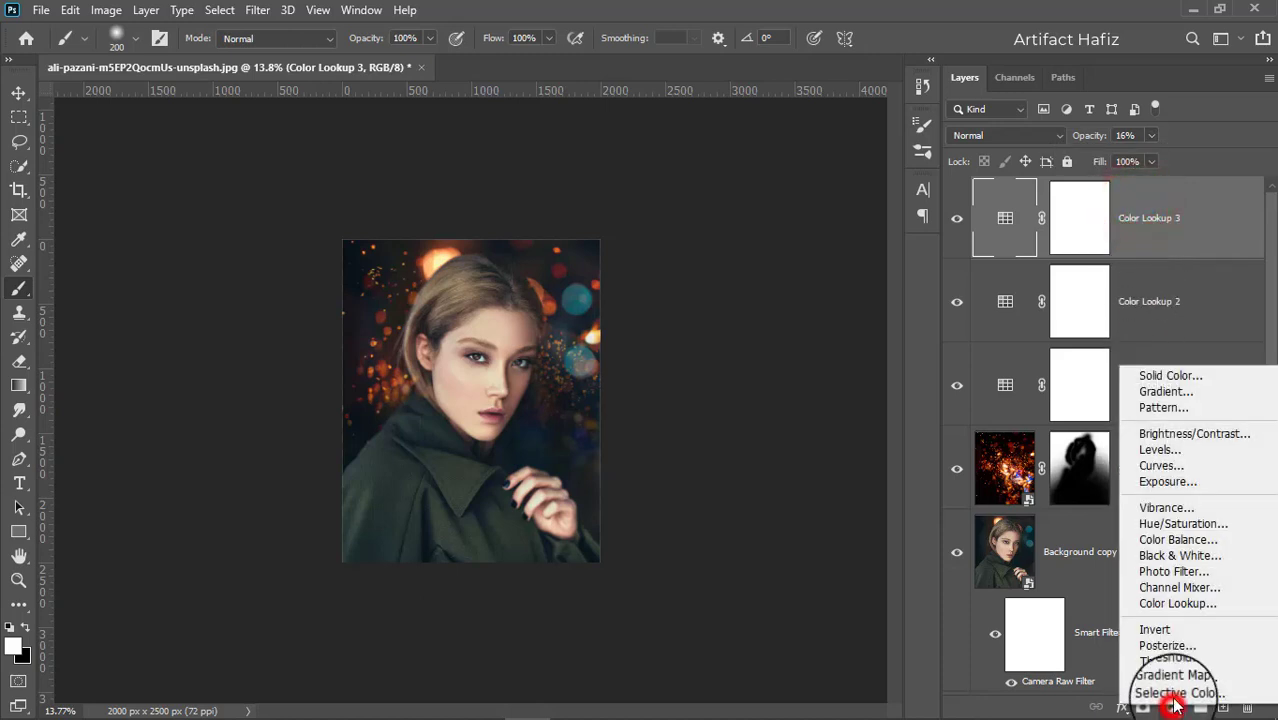
{"action": "left_click", "coordinate": [1175, 538]}
{"action": "left_click_drag", "start_coordinate": [770, 240], "coordinate": [753, 231]}
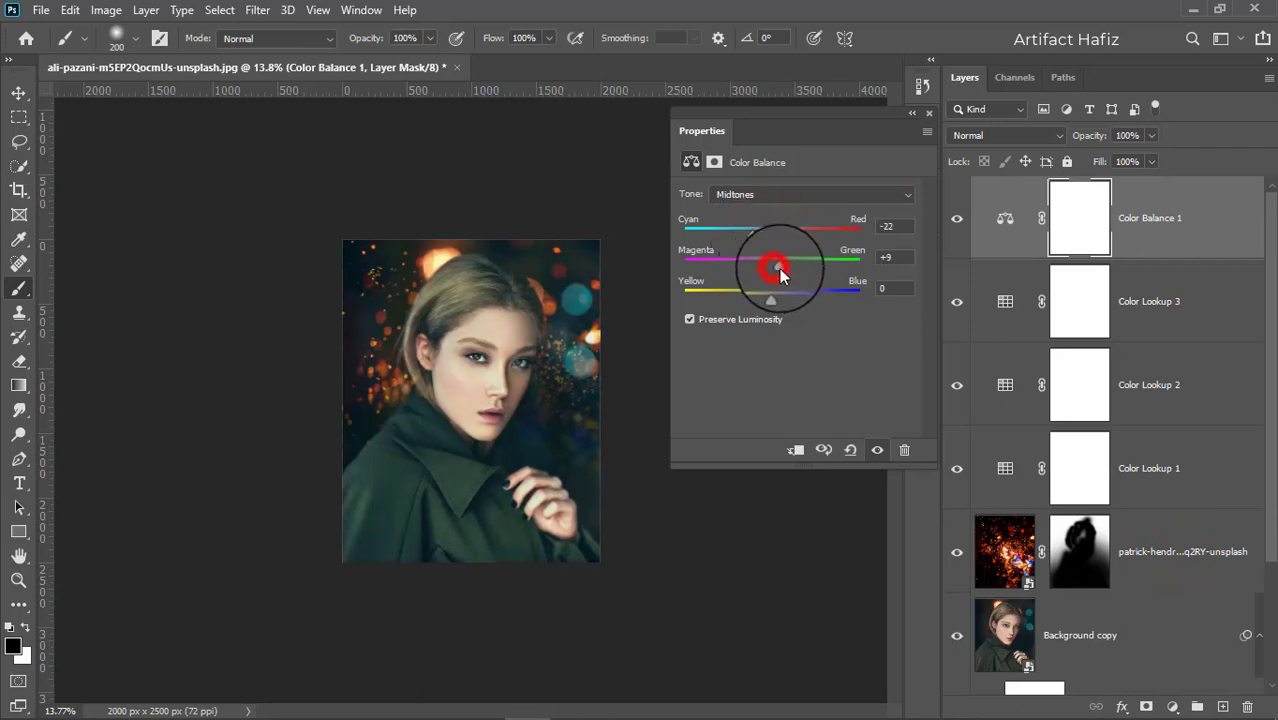
{"action": "left_click_drag", "start_coordinate": [781, 276], "coordinate": [770, 302]}
Step: Set the Color Balance shadows to Cyan-Red -22, Magenta-Green -7 and Yellow-Blue -5
{"action": "left_click", "coordinate": [815, 200]}
{"action": "left_click", "coordinate": [806, 213]}
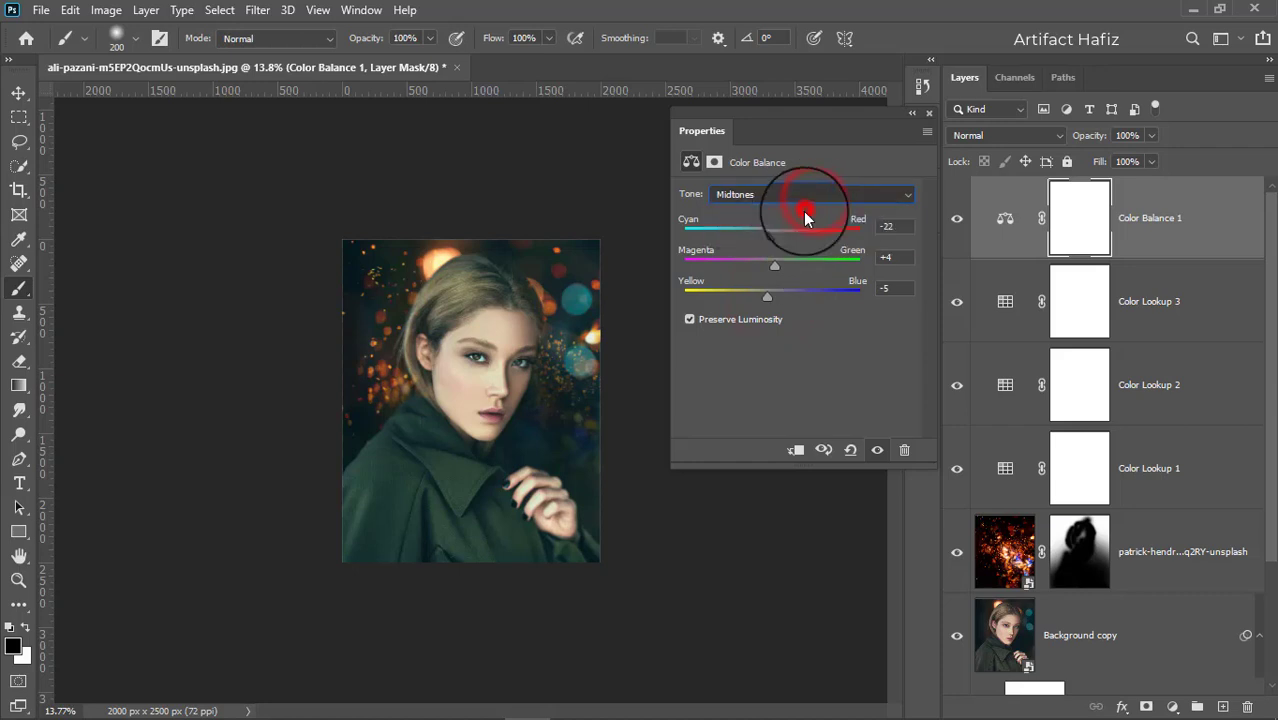
{"action": "left_click_drag", "start_coordinate": [771, 238], "coordinate": [767, 297]}
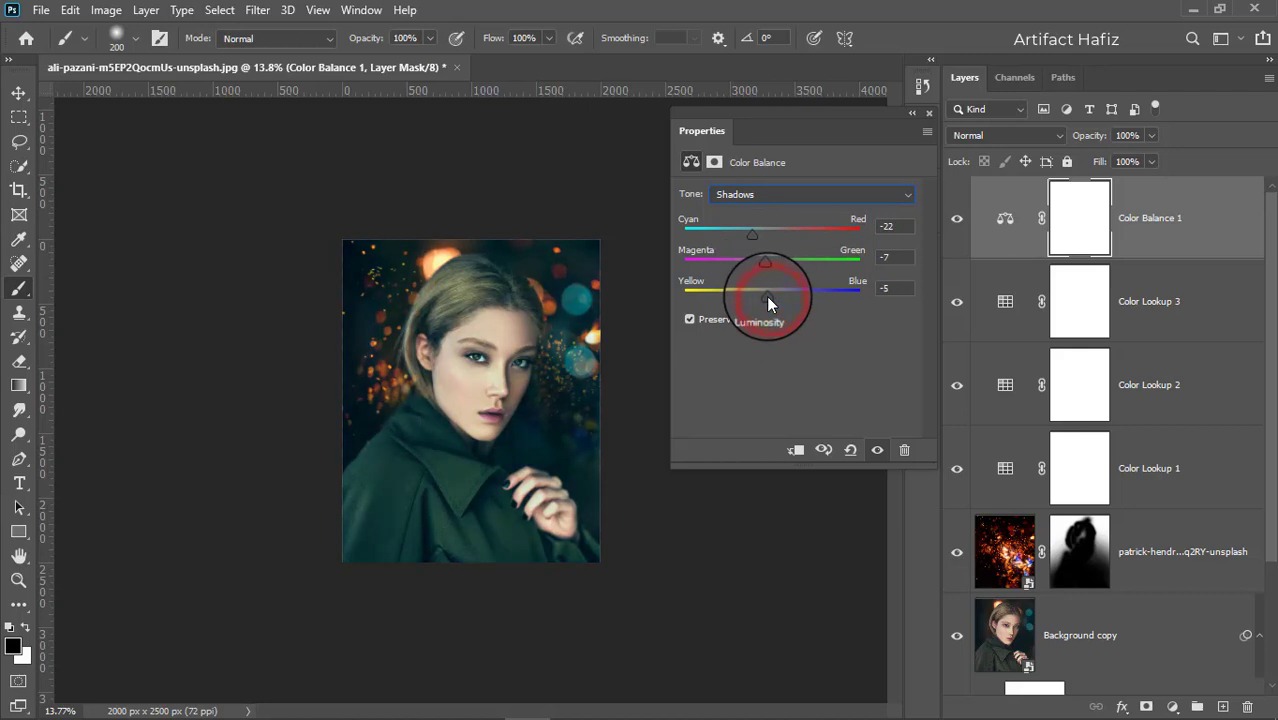
Step: Set the Color Balance highlights to Cyan-Red +8, Magenta-Green -7 and Yellow-Blue +1
{"action": "left_click", "coordinate": [773, 191]}
{"action": "left_click", "coordinate": [770, 238]}
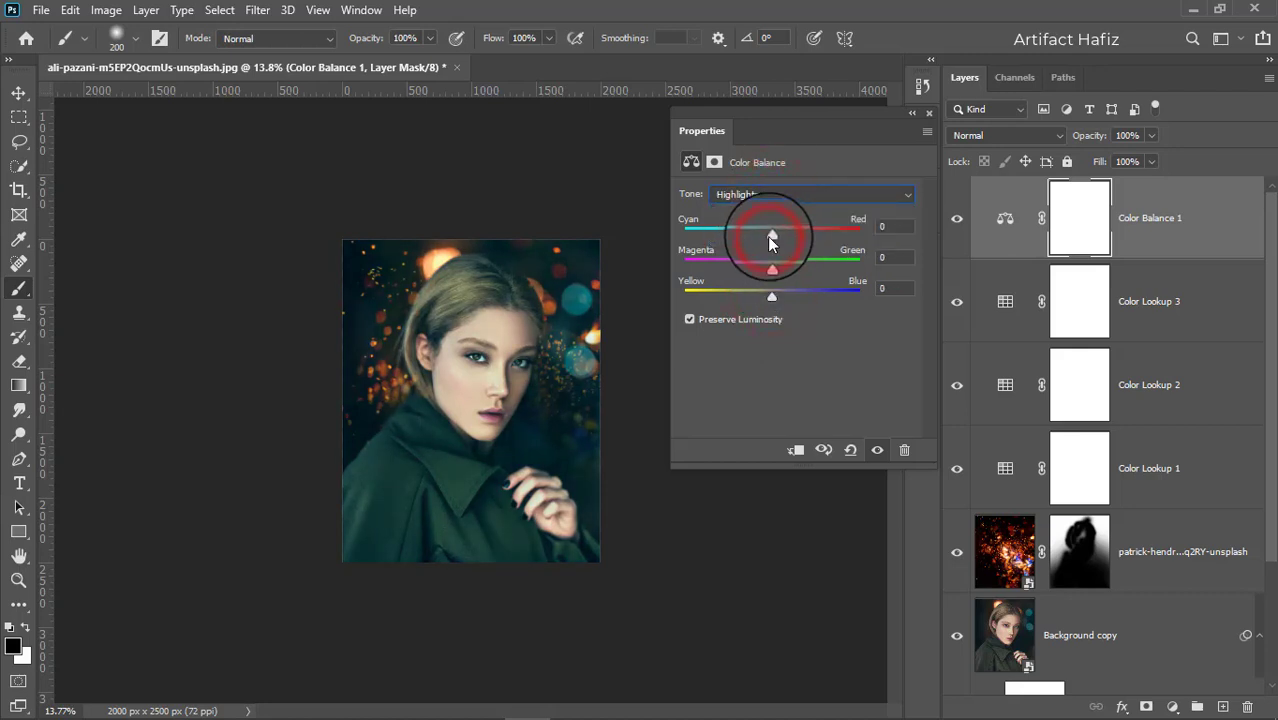
{"action": "left_click_drag", "start_coordinate": [786, 236], "coordinate": [773, 307]}
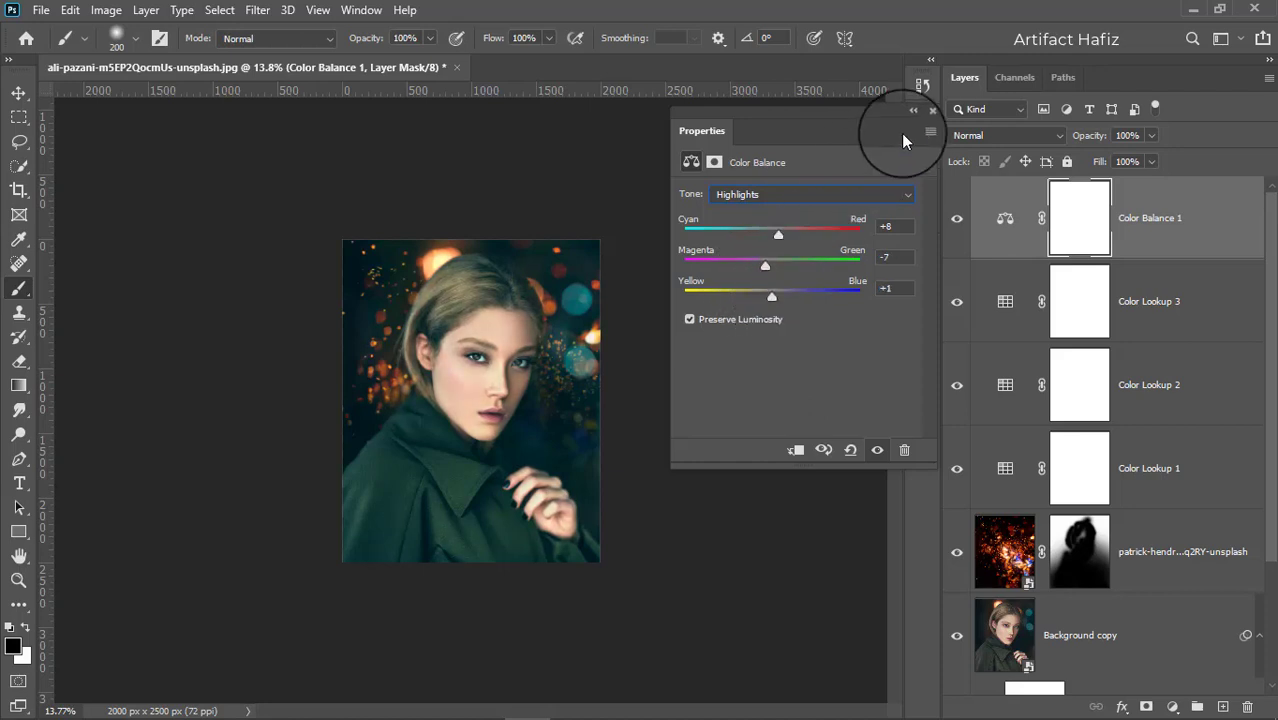
{"action": "left_click", "coordinate": [928, 116]}
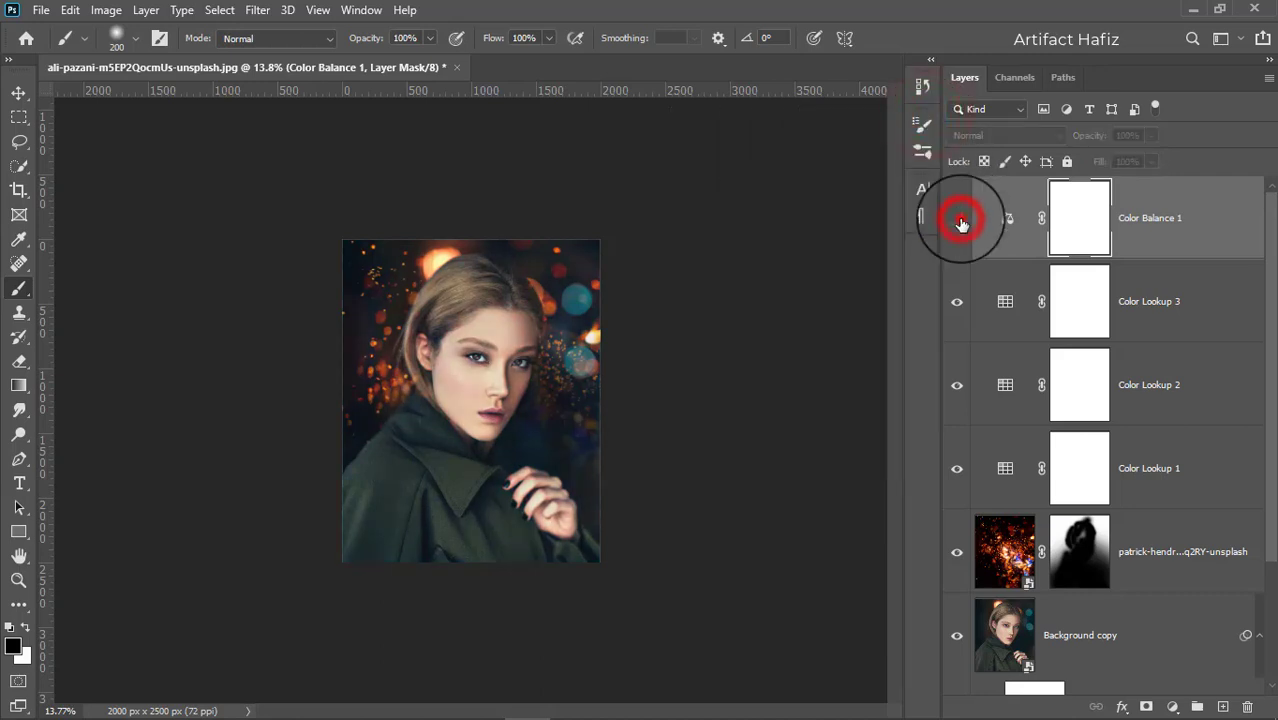
Step: Add a Curves adjustment layer above Color Balance, raising the black point slightly and shaping a gentle RGB S-curve with lifted upper midtones and highlights
{"action": "left_click", "coordinate": [1174, 230]}
{"action": "left_click", "coordinate": [1170, 707]}
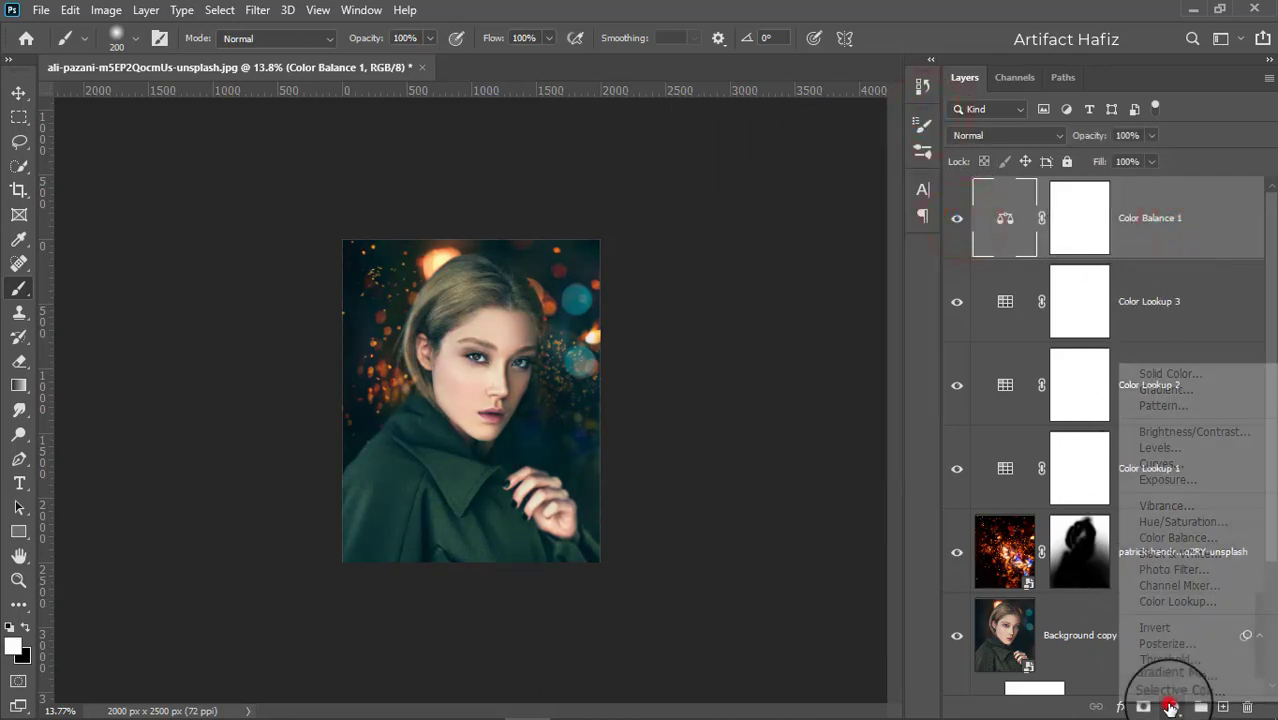
{"action": "left_click", "coordinate": [1160, 466]}
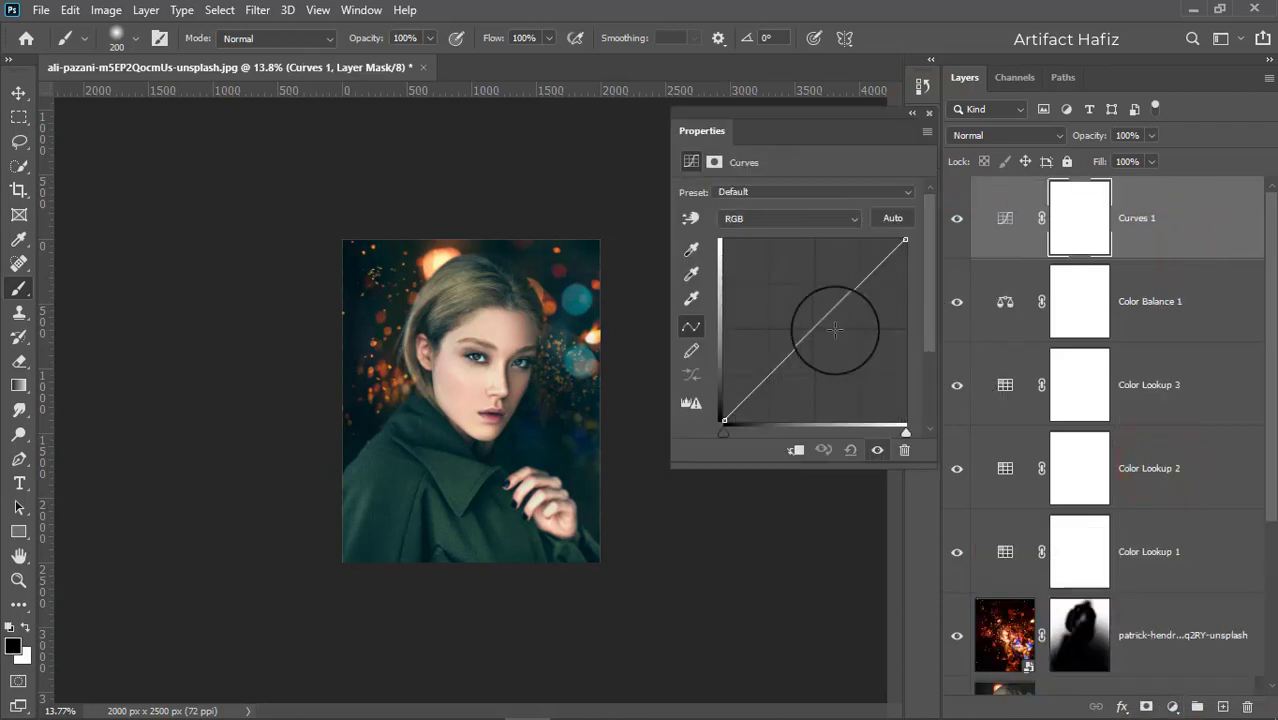
{"action": "left_click_drag", "start_coordinate": [724, 419], "coordinate": [724, 411]}
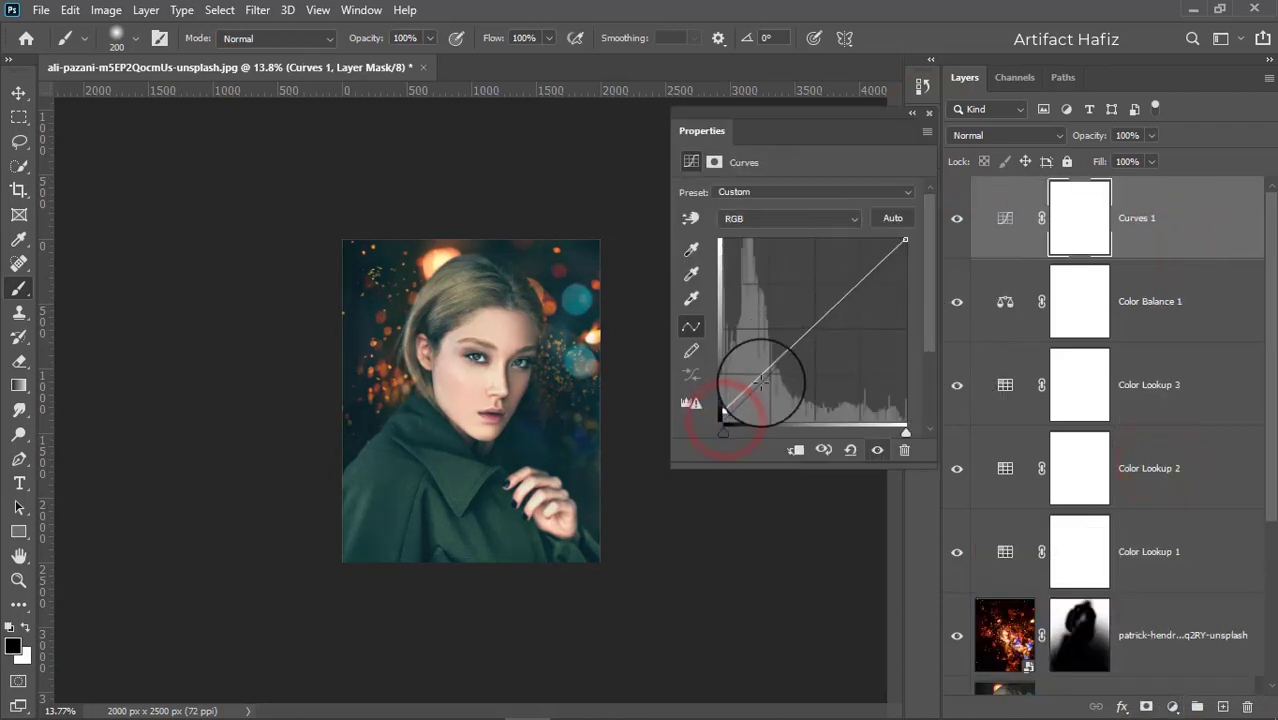
{"action": "left_click_drag", "start_coordinate": [765, 372], "coordinate": [767, 378]}
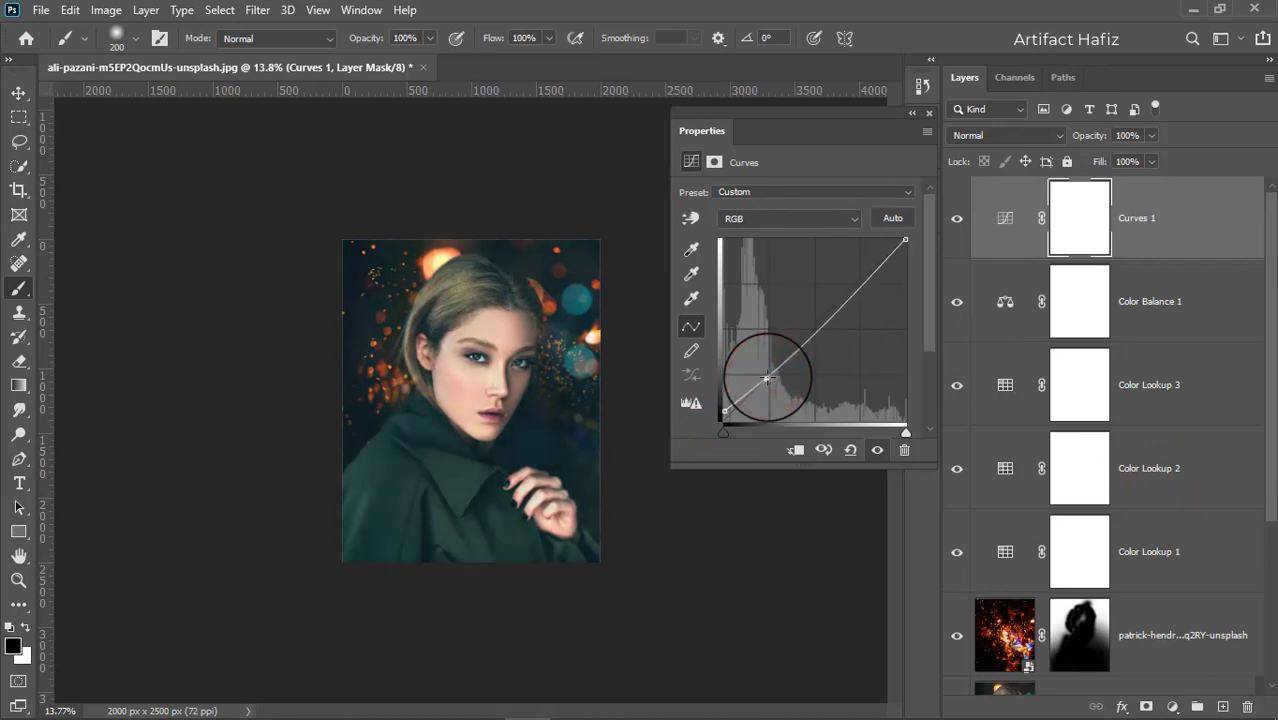
{"action": "left_click_drag", "start_coordinate": [828, 322], "coordinate": [823, 312]}
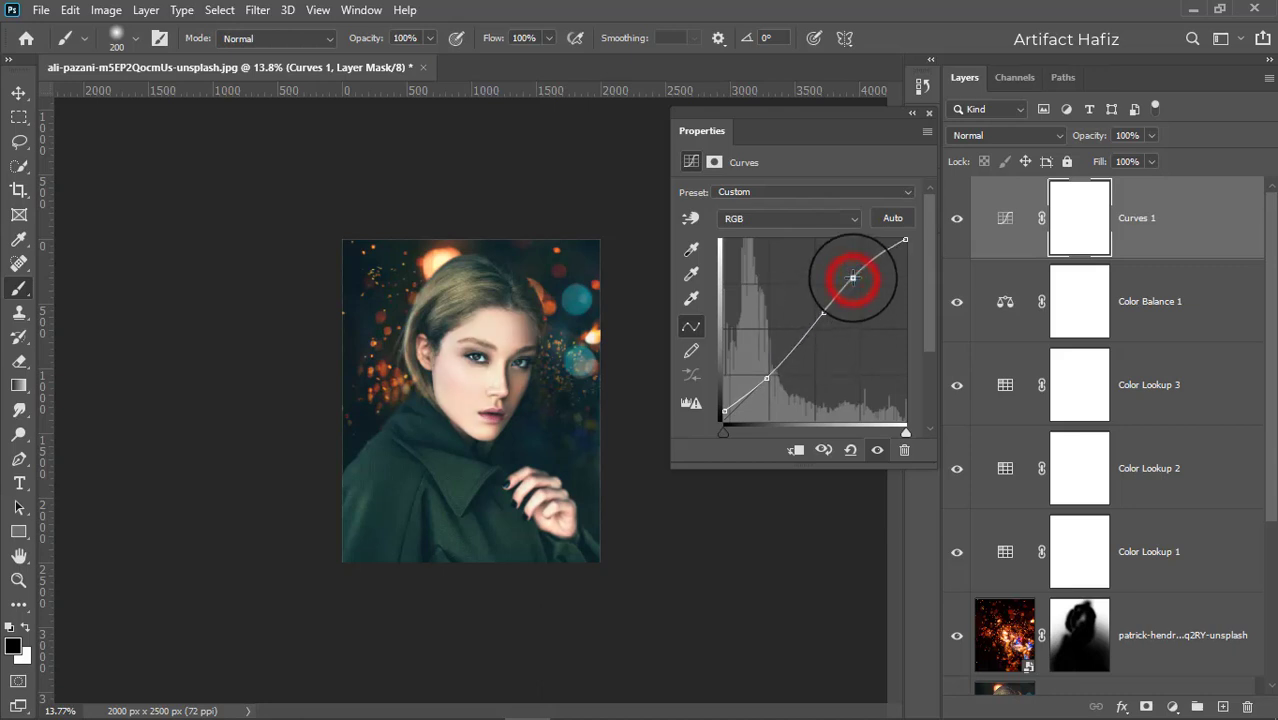
{"action": "left_click_drag", "start_coordinate": [765, 375], "coordinate": [766, 378]}
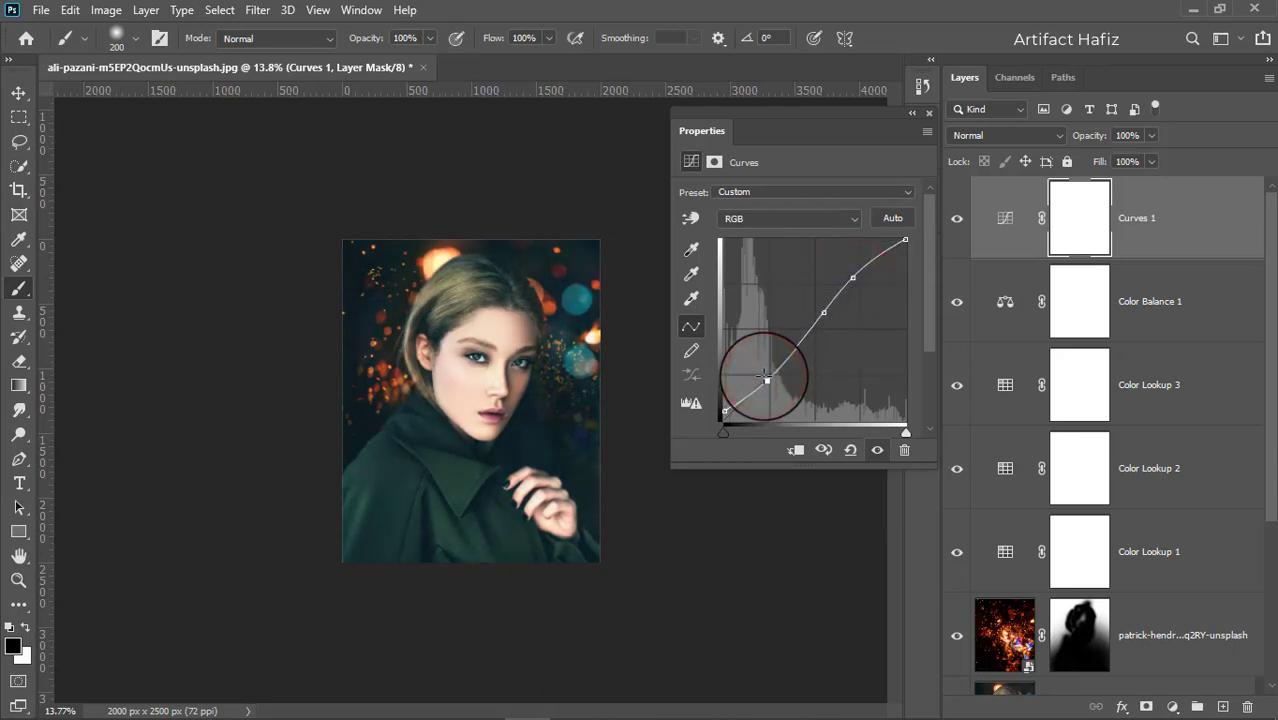
{"action": "left_click", "coordinate": [928, 111]}
Step: Lower the opacity of the Curves adjustment layer to 52%
{"action": "left_click", "coordinate": [1150, 218]}
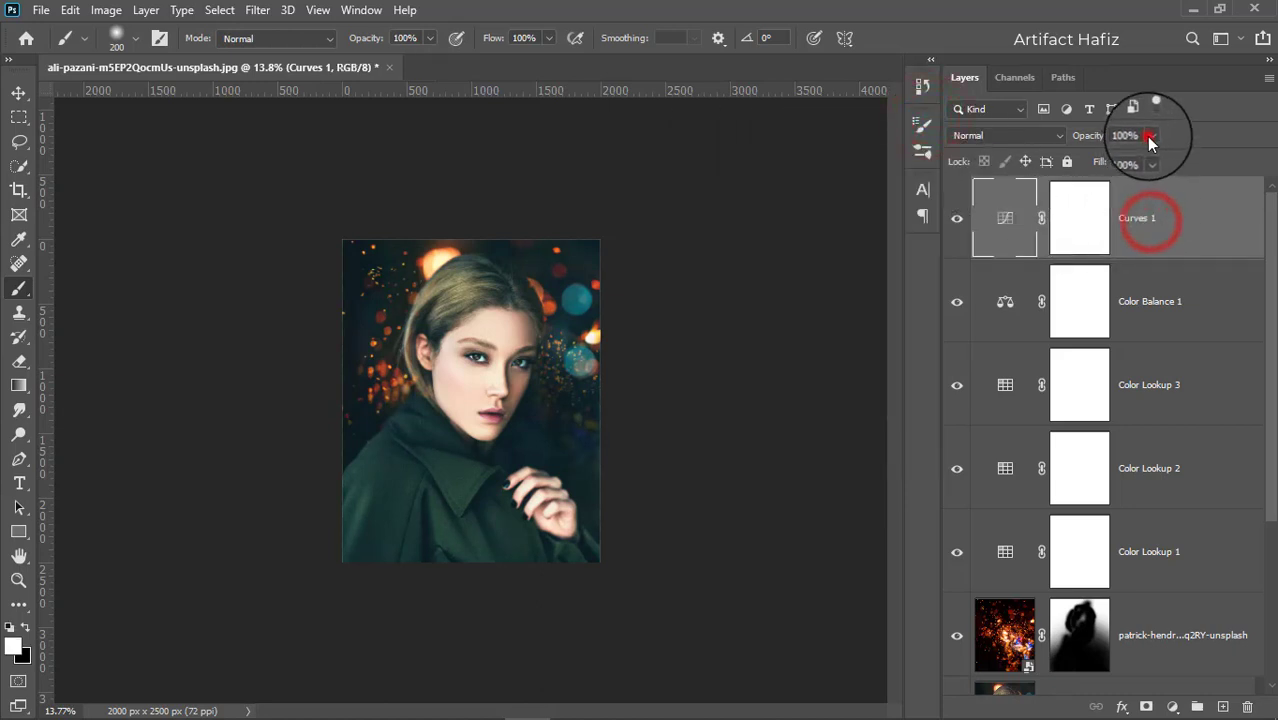
{"action": "left_click", "coordinate": [1150, 136]}
{"action": "mouse_move", "coordinate": [1120, 161]}
{"action": "left_mouse_down"}
{"action": "mouse_move", "coordinate": [1084, 163]}
{"action": "mouse_move", "coordinate": [1111, 170]}
{"action": "left_mouse_up"}
{"action": "left_click", "coordinate": [1159, 229]}
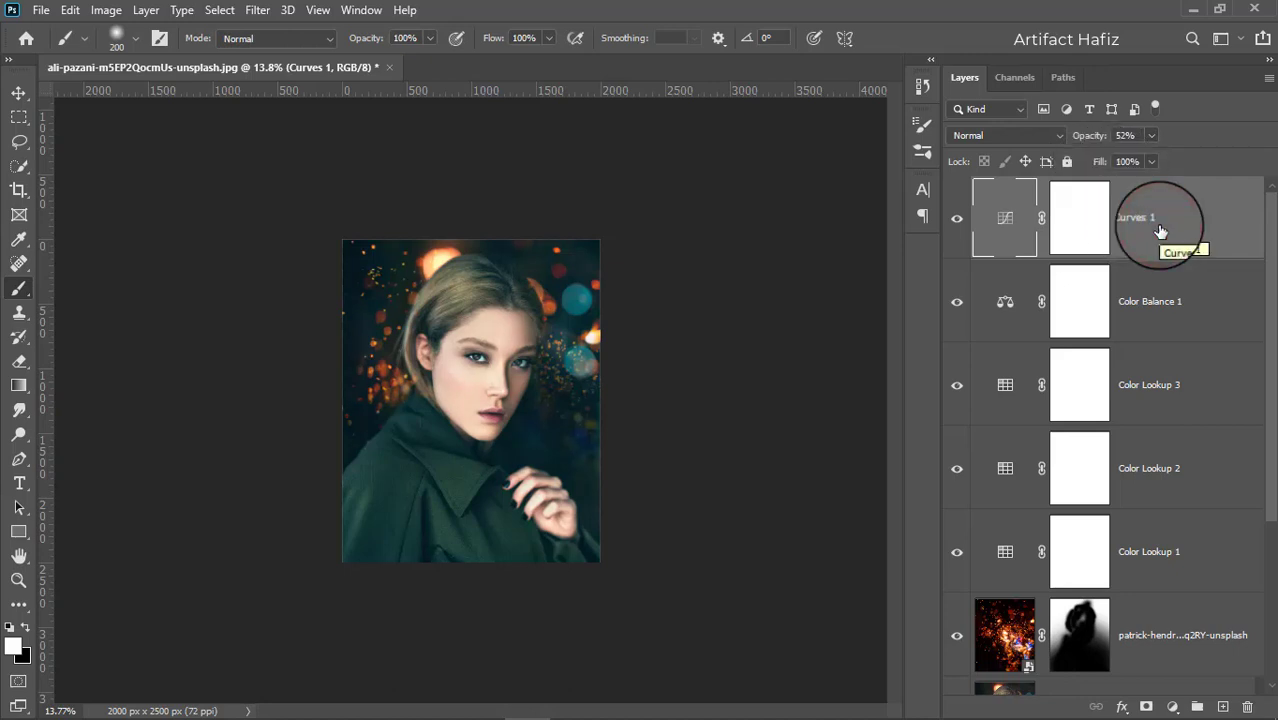
Step: Stamp all visible layers into a new top layer and convert it for Smart Filters
{"action": "key", "text": "ctrl+alt+shift+e"}
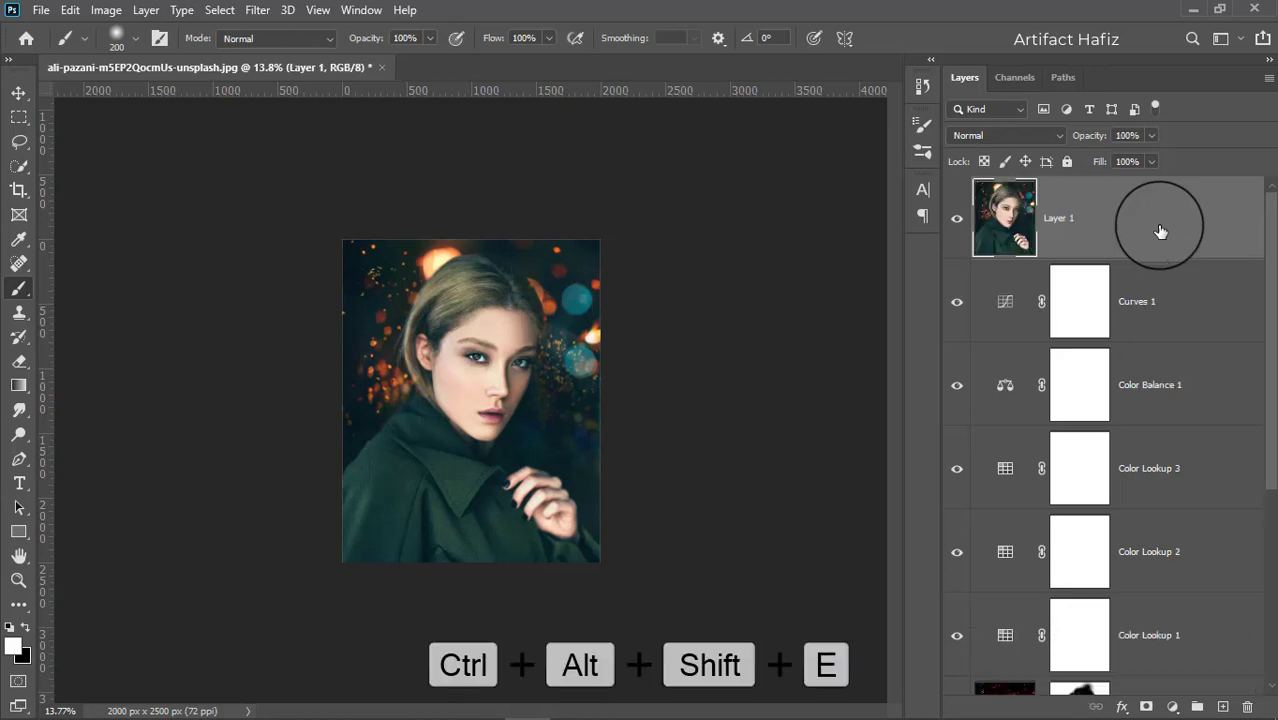
{"action": "left_click", "coordinate": [1160, 230]}
{"action": "left_click", "coordinate": [257, 10]}
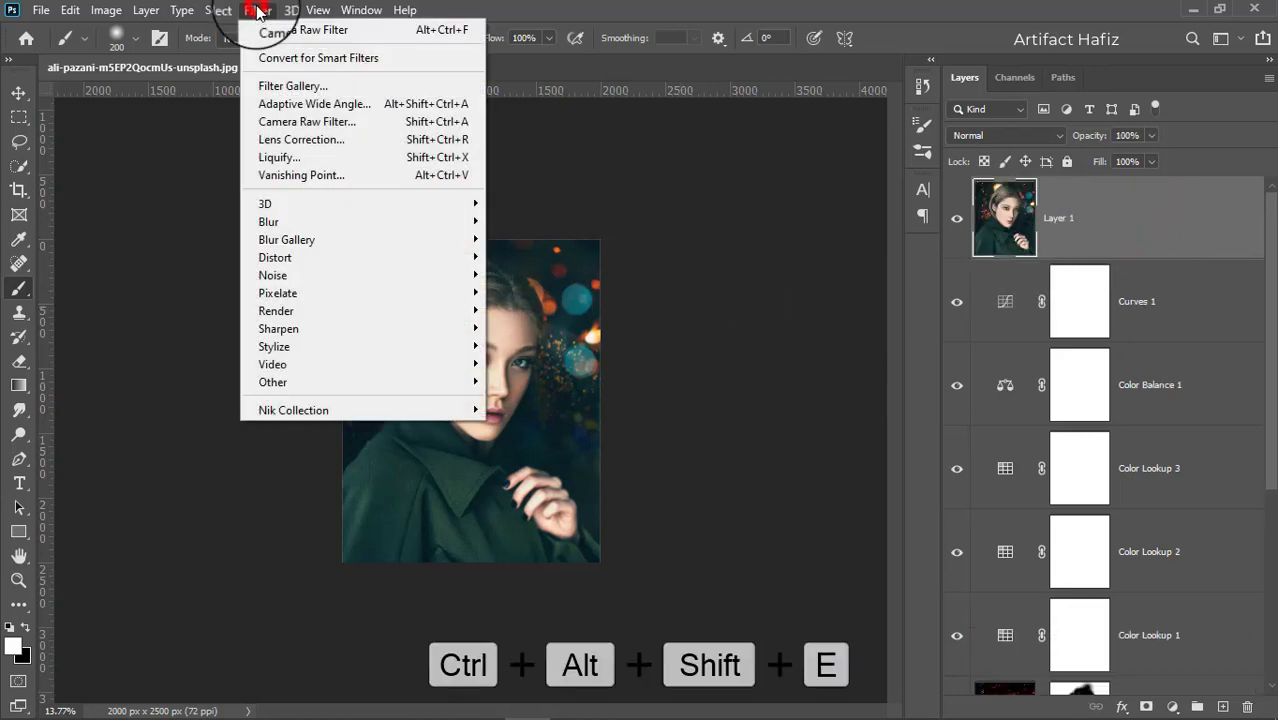
{"action": "left_click", "coordinate": [268, 54]}
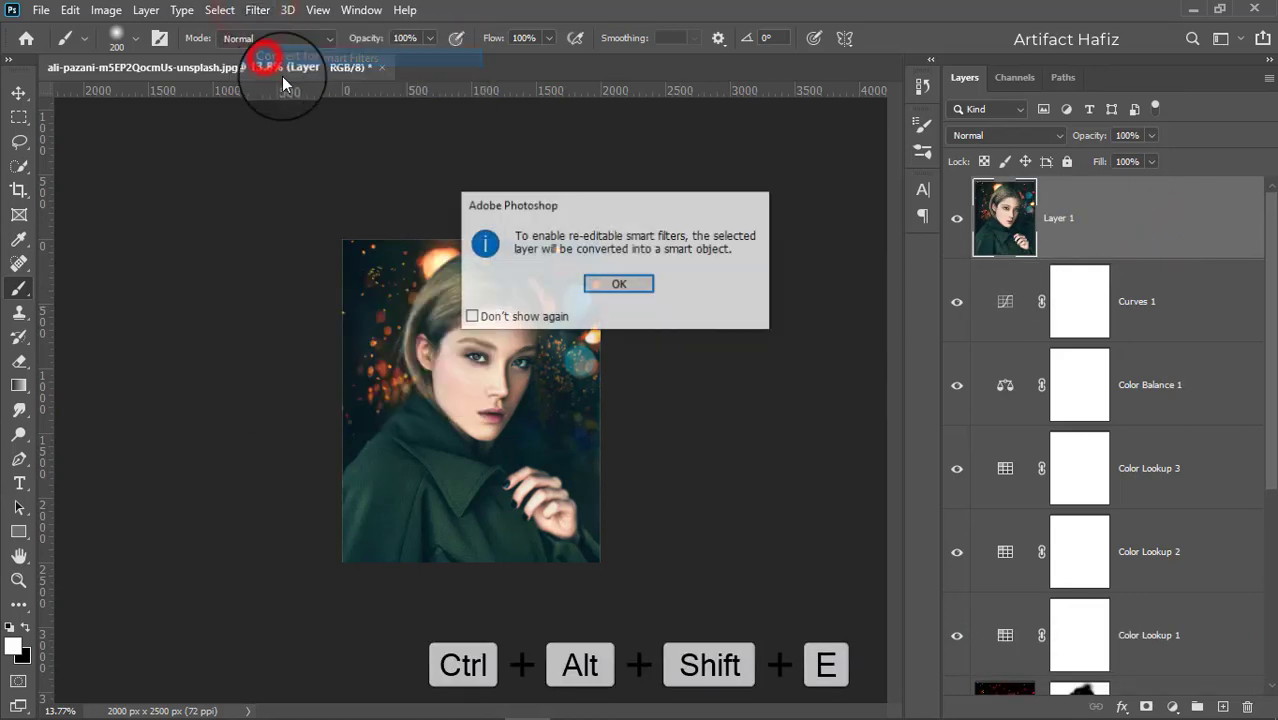
{"action": "left_click", "coordinate": [600, 284]}
Step: Open the Camera Raw Filter on the merged layer and set Highlights -33, Whites +7, Blacks -15 and Shadows +26
{"action": "left_click", "coordinate": [257, 10]}
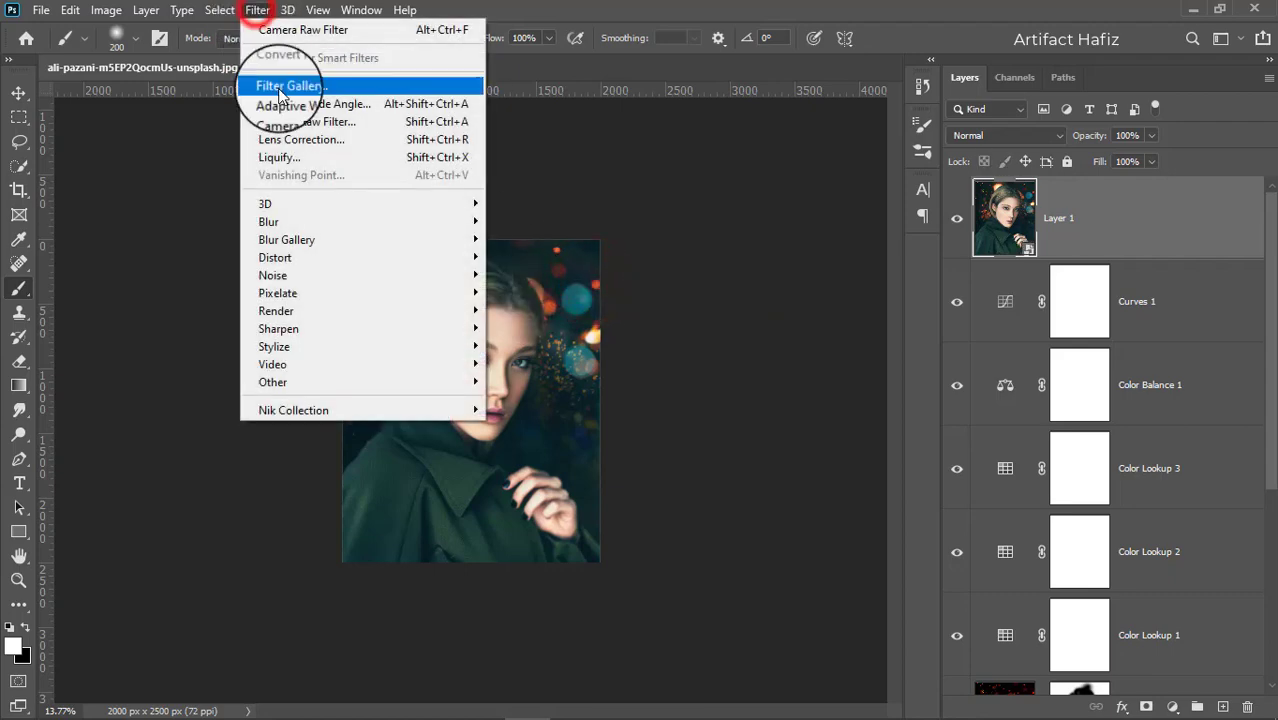
{"action": "left_click", "coordinate": [288, 120]}
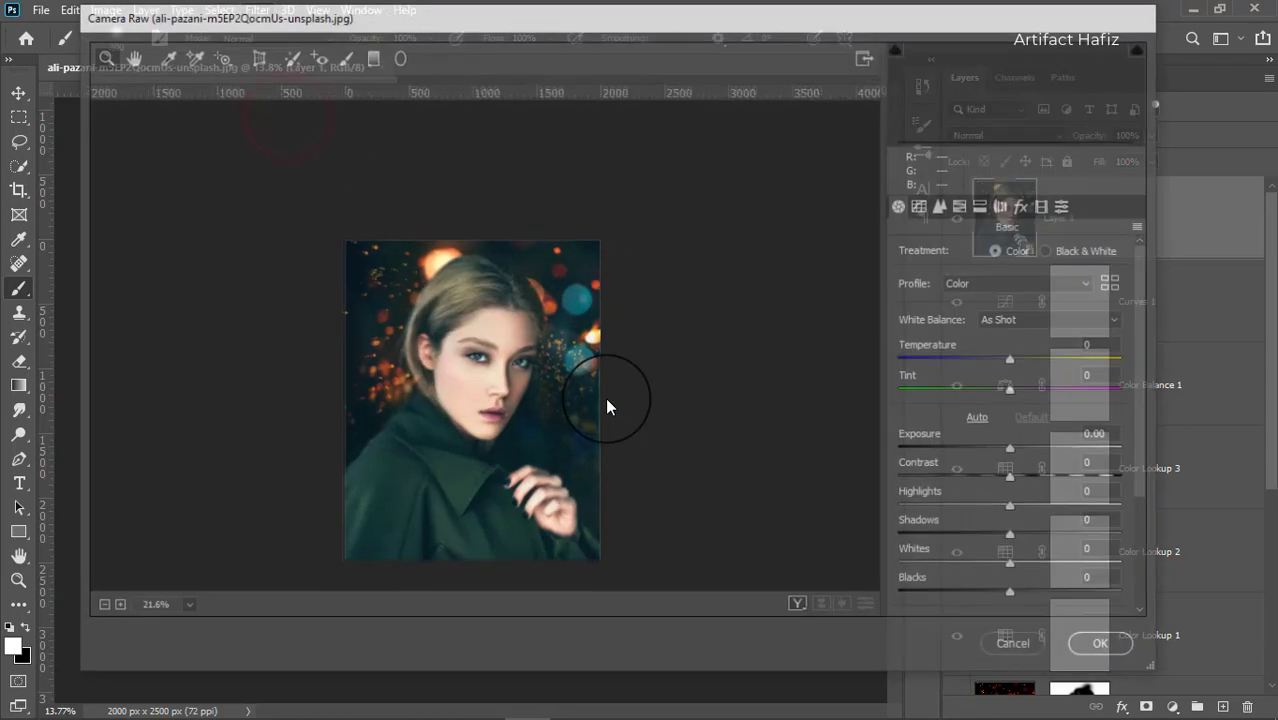
{"action": "scroll", "coordinate": [1069, 488], "scroll_direction": "down", "scroll_amount": 2}
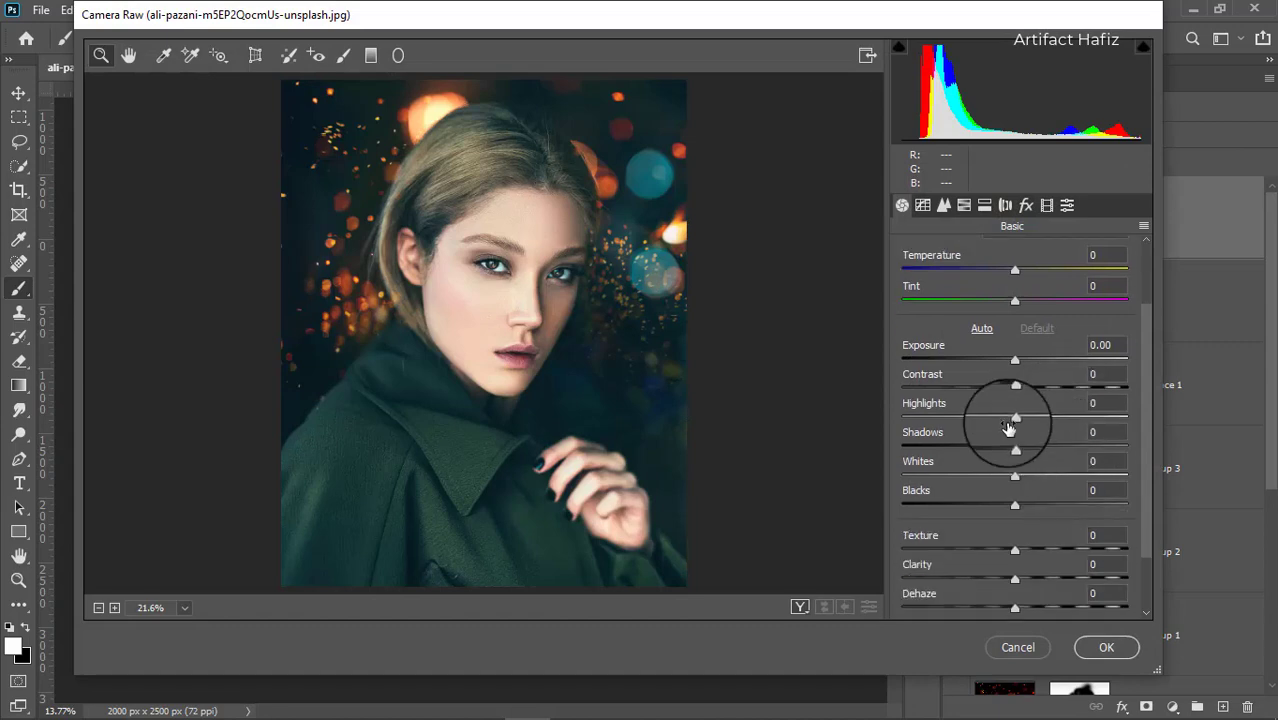
{"action": "mouse_move", "coordinate": [1012, 420]}
{"action": "left_mouse_down"}
{"action": "mouse_move", "coordinate": [985, 418]}
{"action": "mouse_move", "coordinate": [993, 425]}
{"action": "left_mouse_up"}
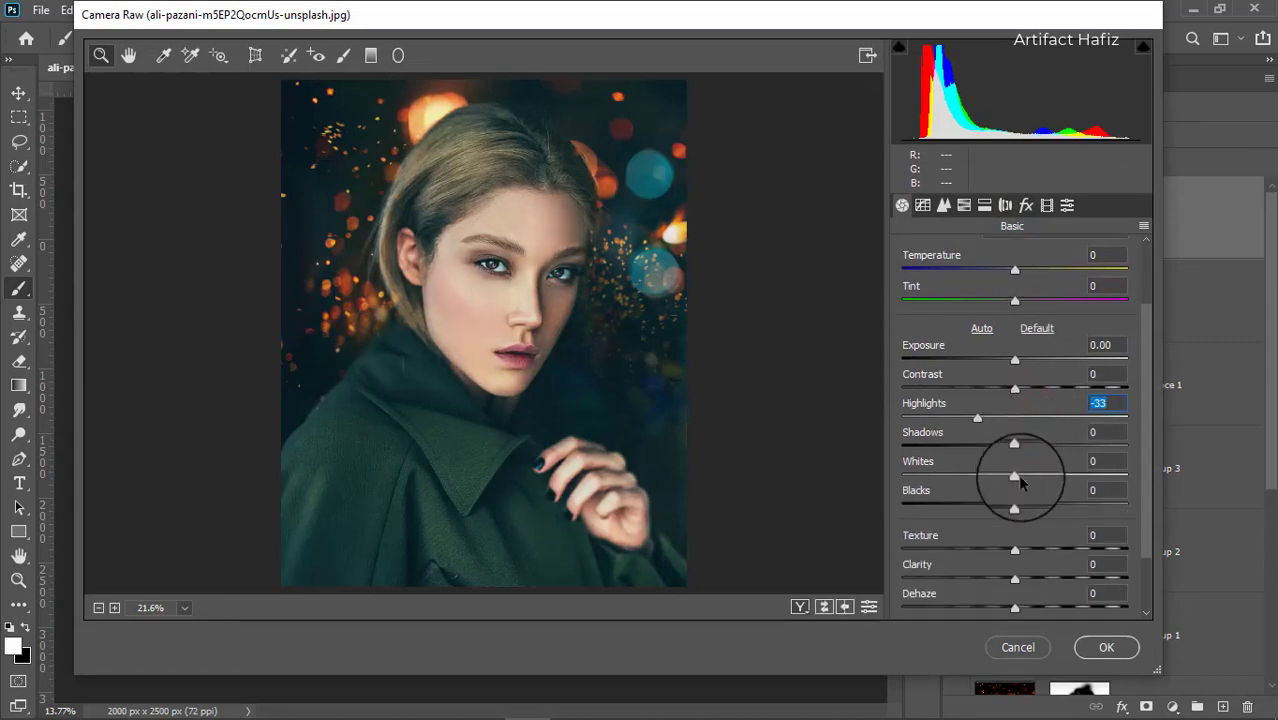
{"action": "left_click_drag", "start_coordinate": [1014, 476], "coordinate": [997, 516]}
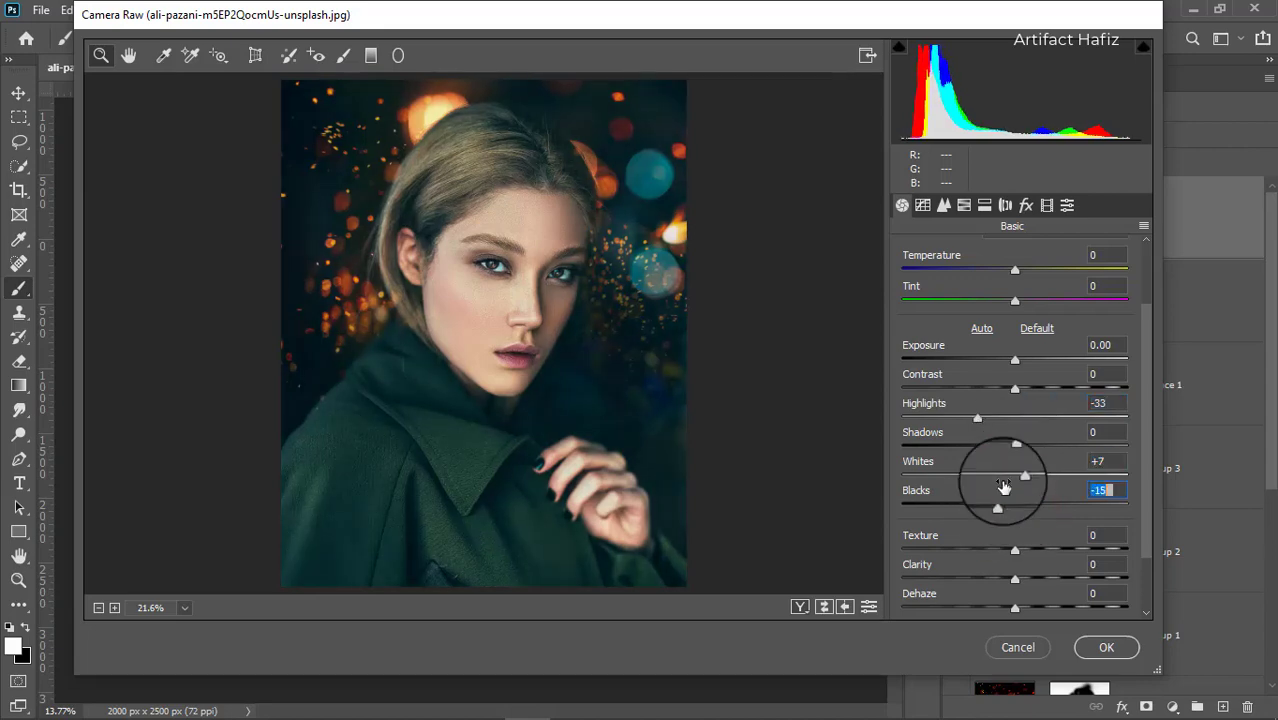
{"action": "left_click_drag", "start_coordinate": [1015, 444], "coordinate": [1045, 457]}
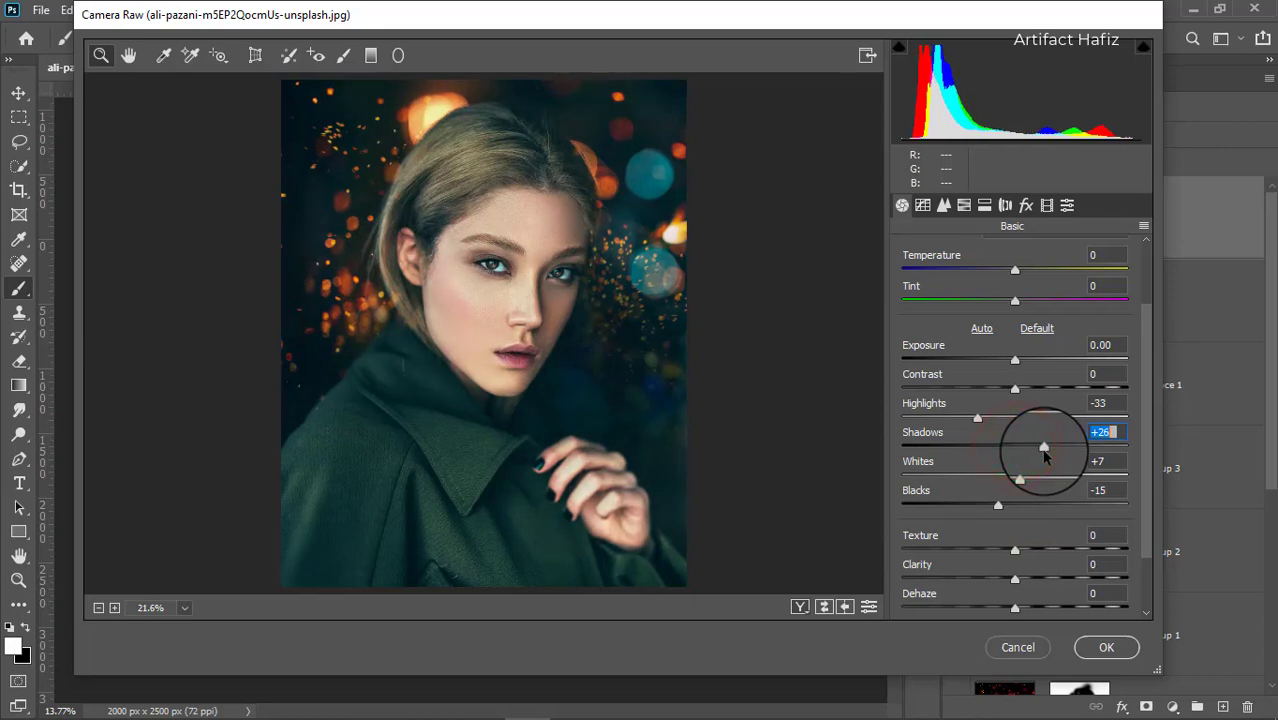
Step: Raise the Vibrance to +36 in the Camera Raw Basic adjustments
{"action": "scroll", "coordinate": [1027, 433], "scroll_direction": "up", "scroll_amount": 3}
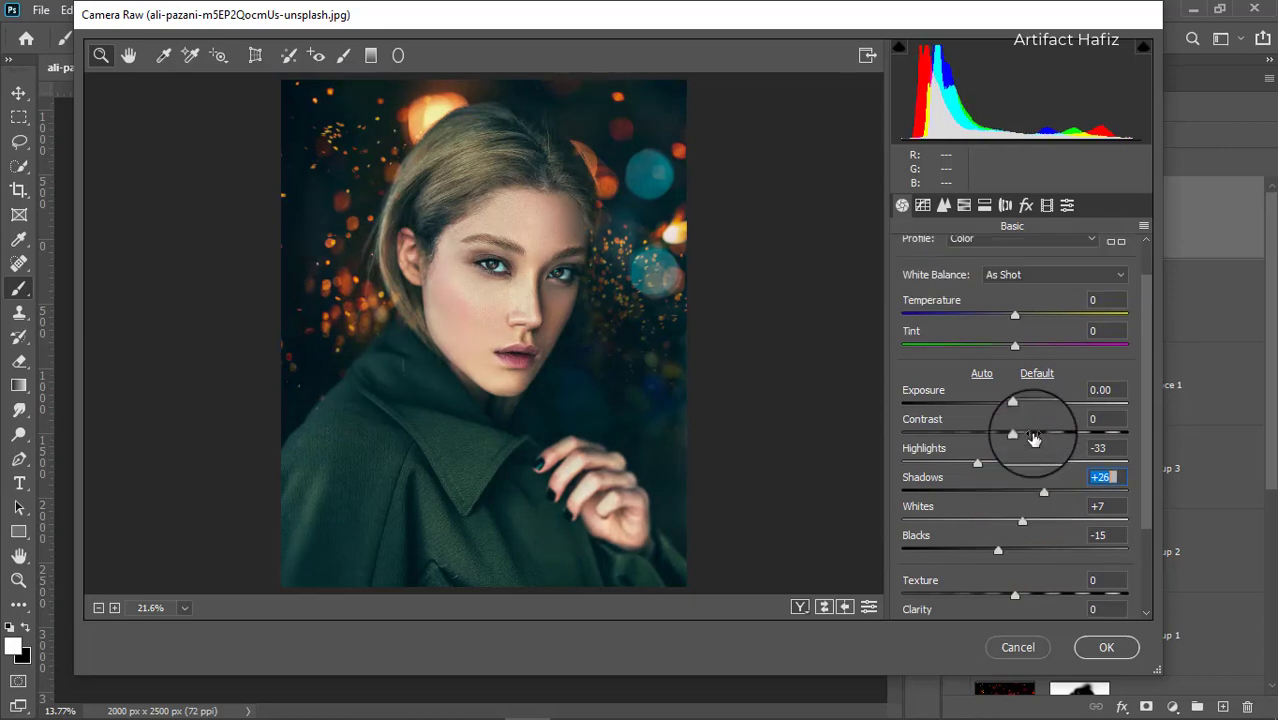
{"action": "scroll", "coordinate": [1008, 413], "scroll_direction": "down", "scroll_amount": 3}
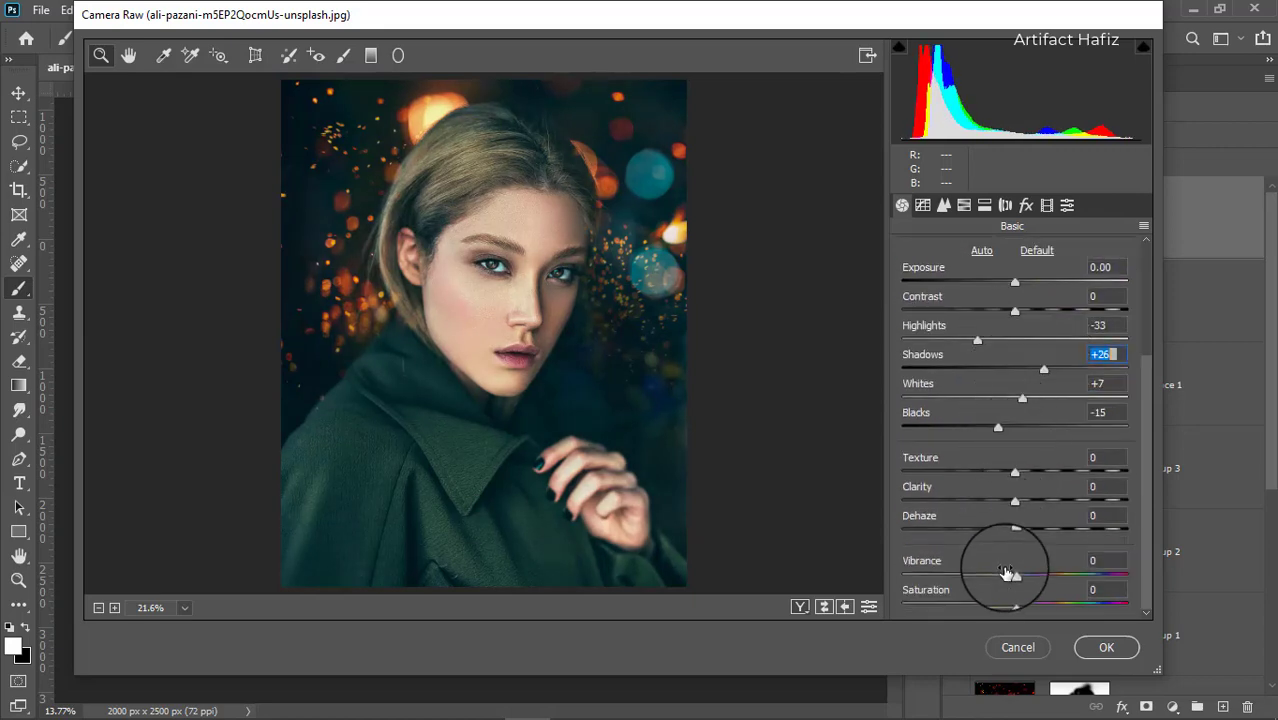
{"action": "left_click_drag", "start_coordinate": [1015, 577], "coordinate": [1053, 577]}
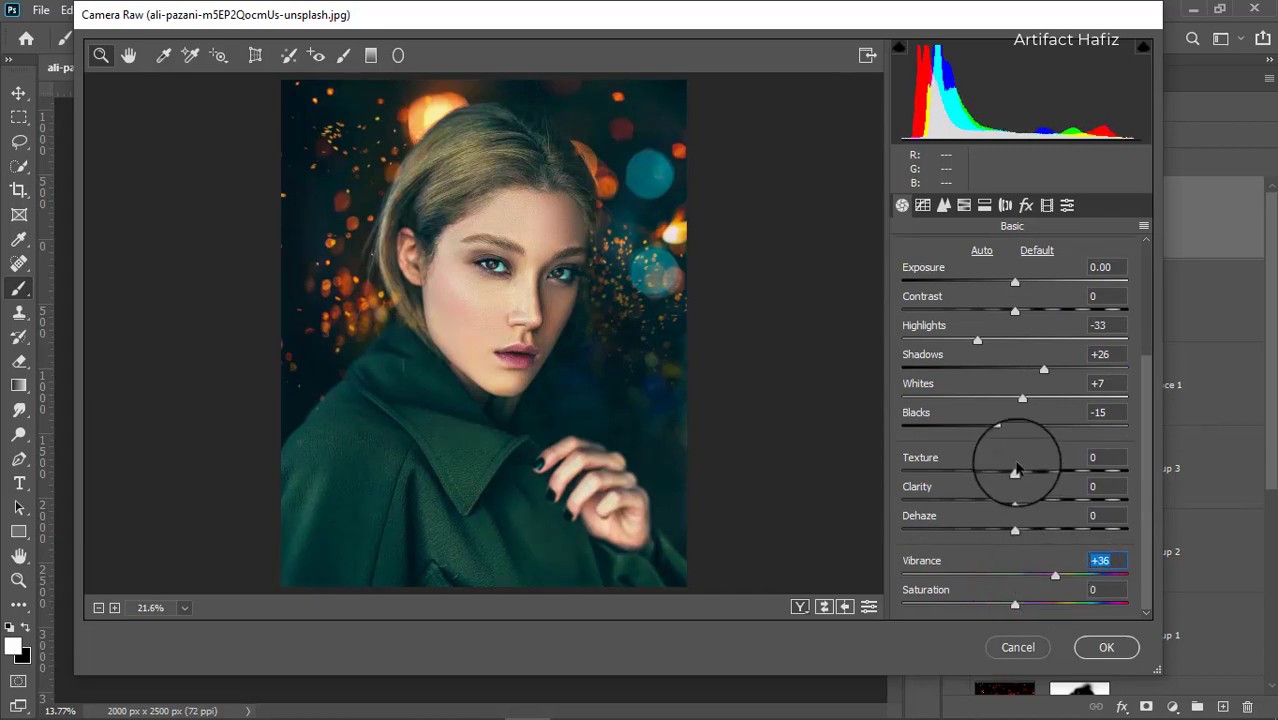
{"action": "scroll", "coordinate": [1015, 457], "scroll_direction": "up", "scroll_amount": 1}
{"action": "scroll", "coordinate": [1019, 455], "scroll_direction": "up", "scroll_amount": 2}
{"action": "scroll", "coordinate": [1019, 455], "scroll_direction": "up", "scroll_amount": 1}
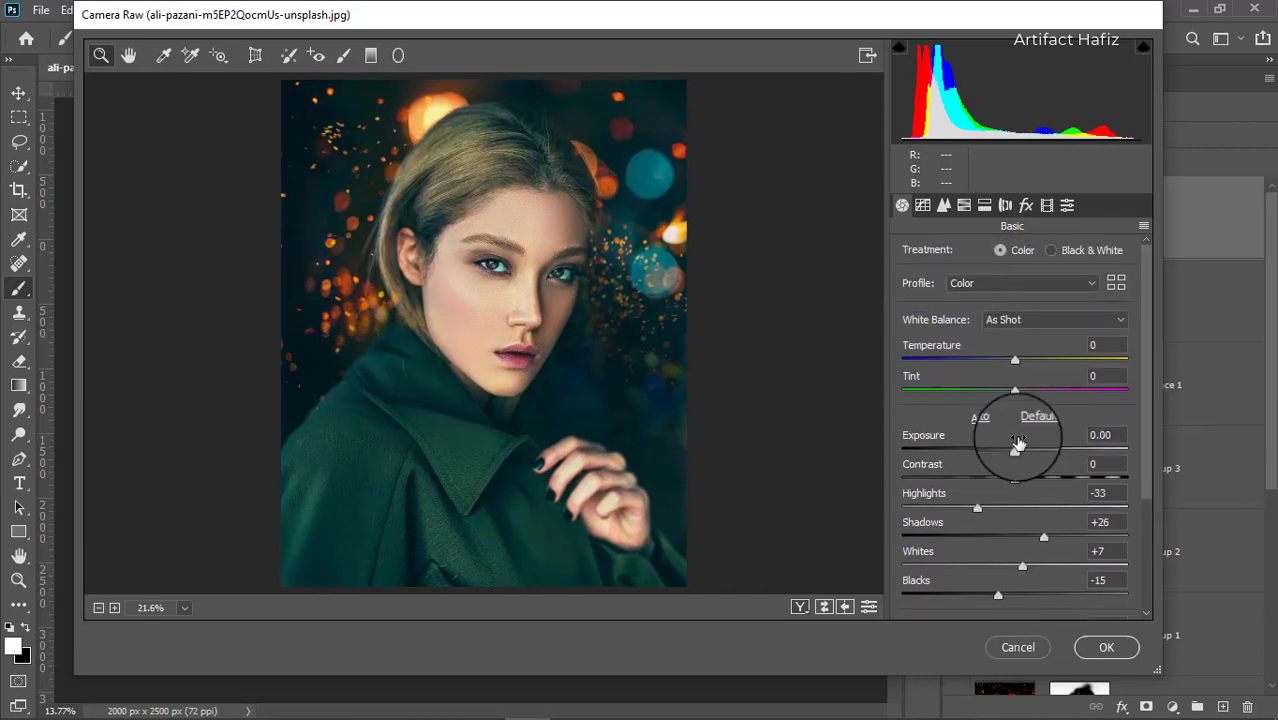
{"action": "left_click", "coordinate": [943, 205]}
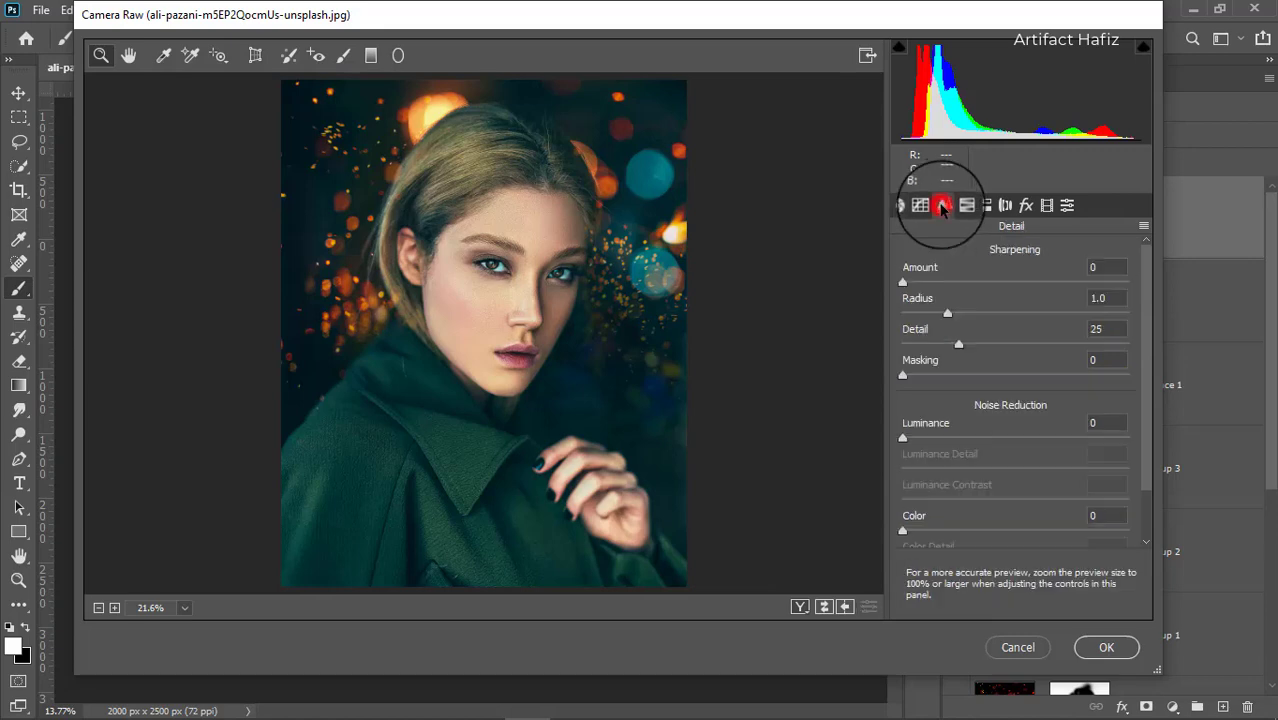
{"action": "scroll", "coordinate": [986, 497], "scroll_direction": "down", "scroll_amount": 2}
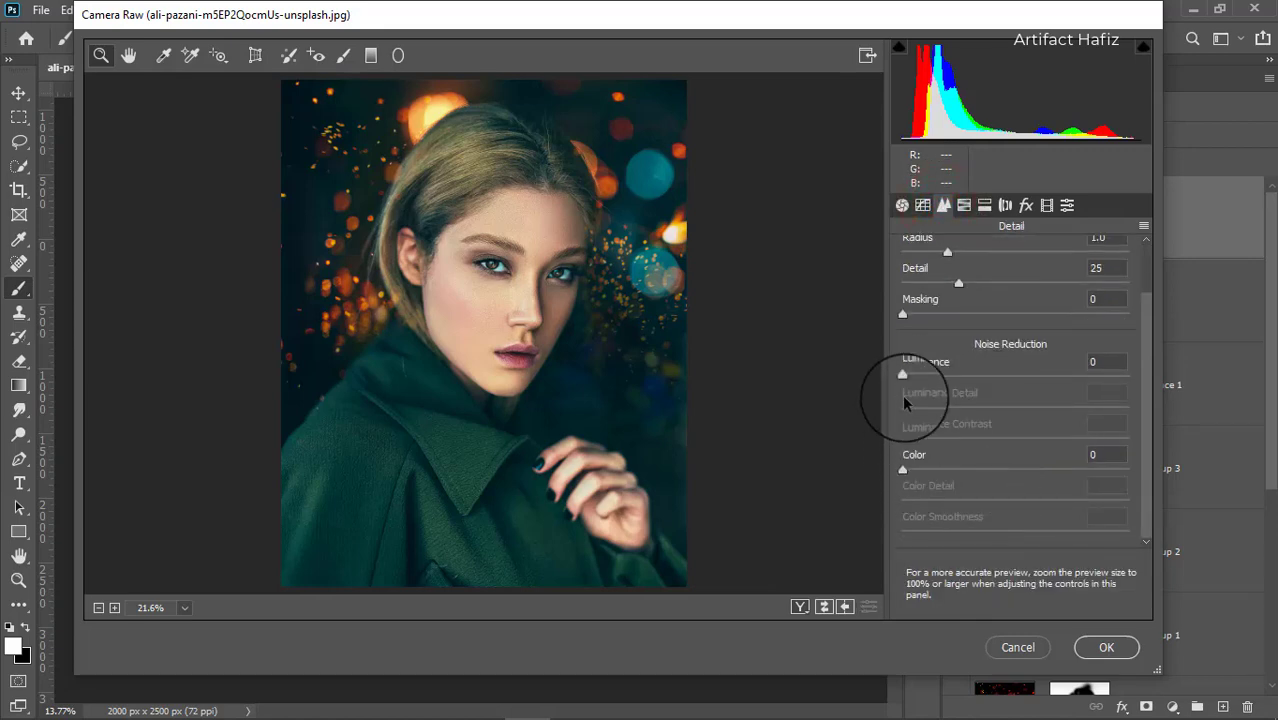
{"action": "left_click_drag", "start_coordinate": [902, 378], "coordinate": [1038, 377]}
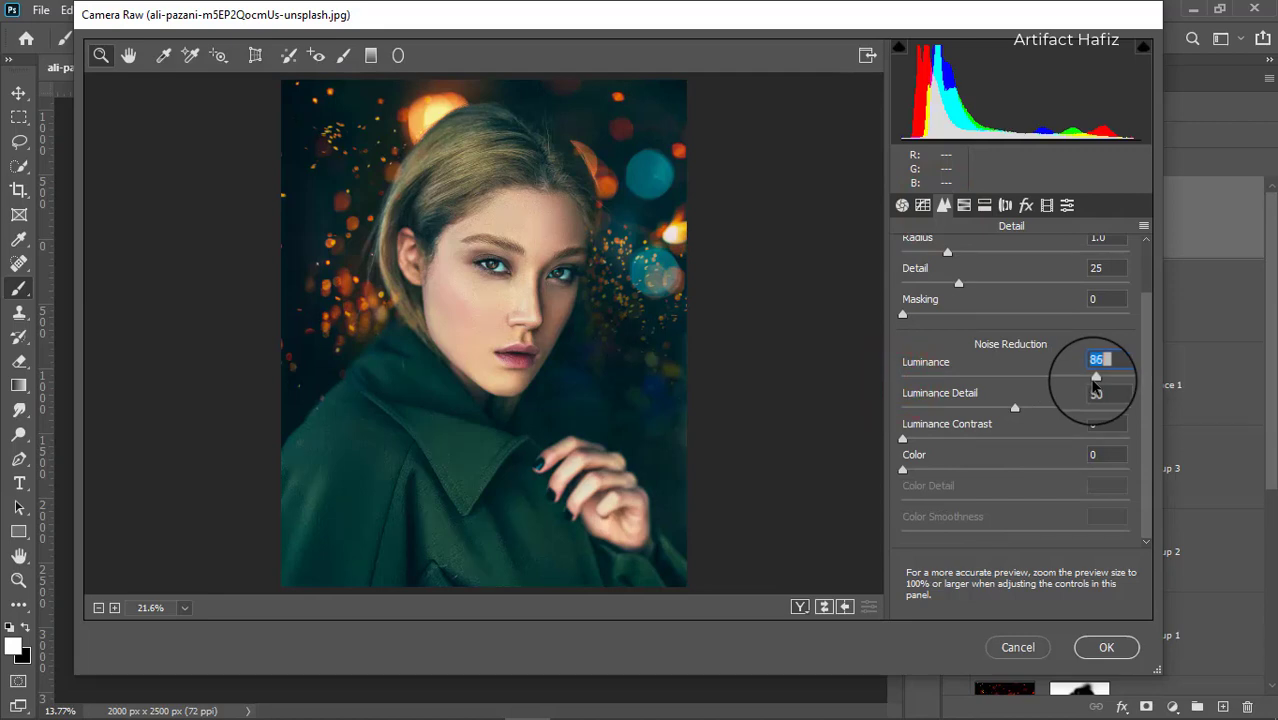
{"action": "left_click_drag", "start_coordinate": [976, 395], "coordinate": [880, 396]}
Step: Set the Clarity to +4, and in the HSL adjustments raise the saturation of Reds to +18 and Oranges to +2
{"action": "left_click", "coordinate": [895, 205]}
{"action": "scroll", "coordinate": [998, 514], "scroll_direction": "down", "scroll_amount": 4}
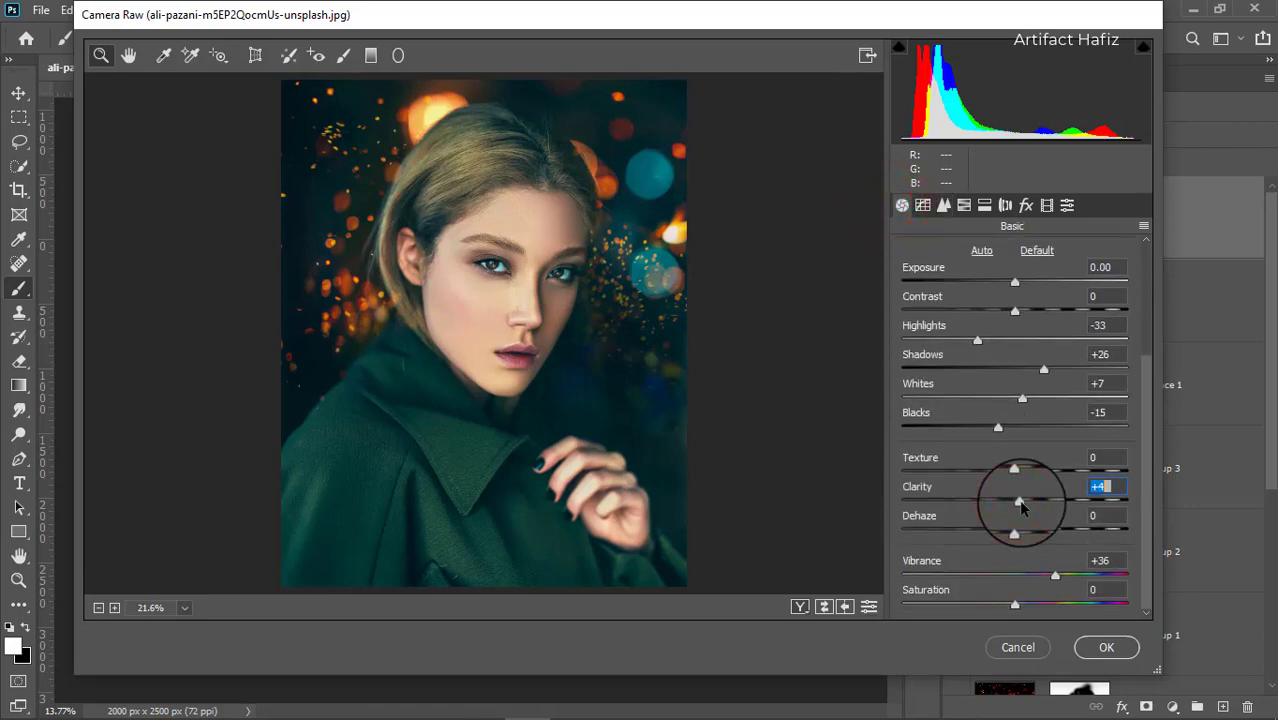
{"action": "left_click", "coordinate": [964, 205]}
{"action": "left_click", "coordinate": [978, 272]}
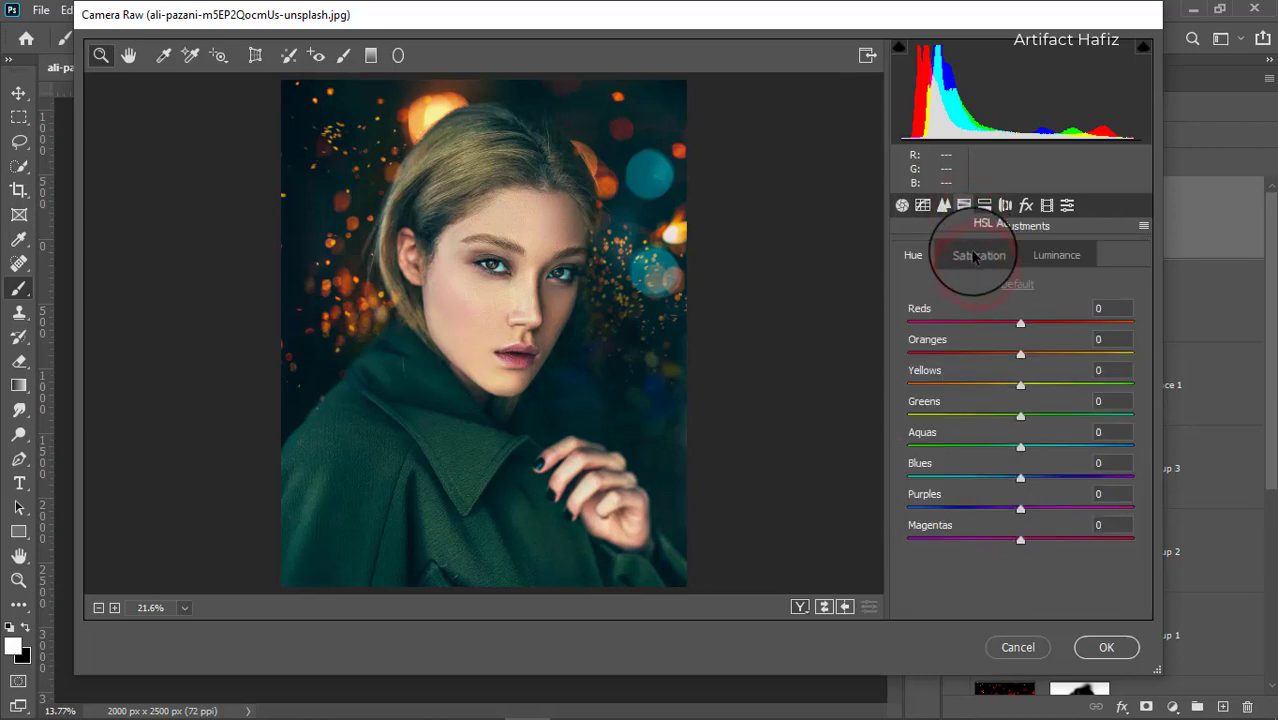
{"action": "left_click", "coordinate": [975, 256]}
{"action": "left_click_drag", "start_coordinate": [1020, 324], "coordinate": [1017, 355]}
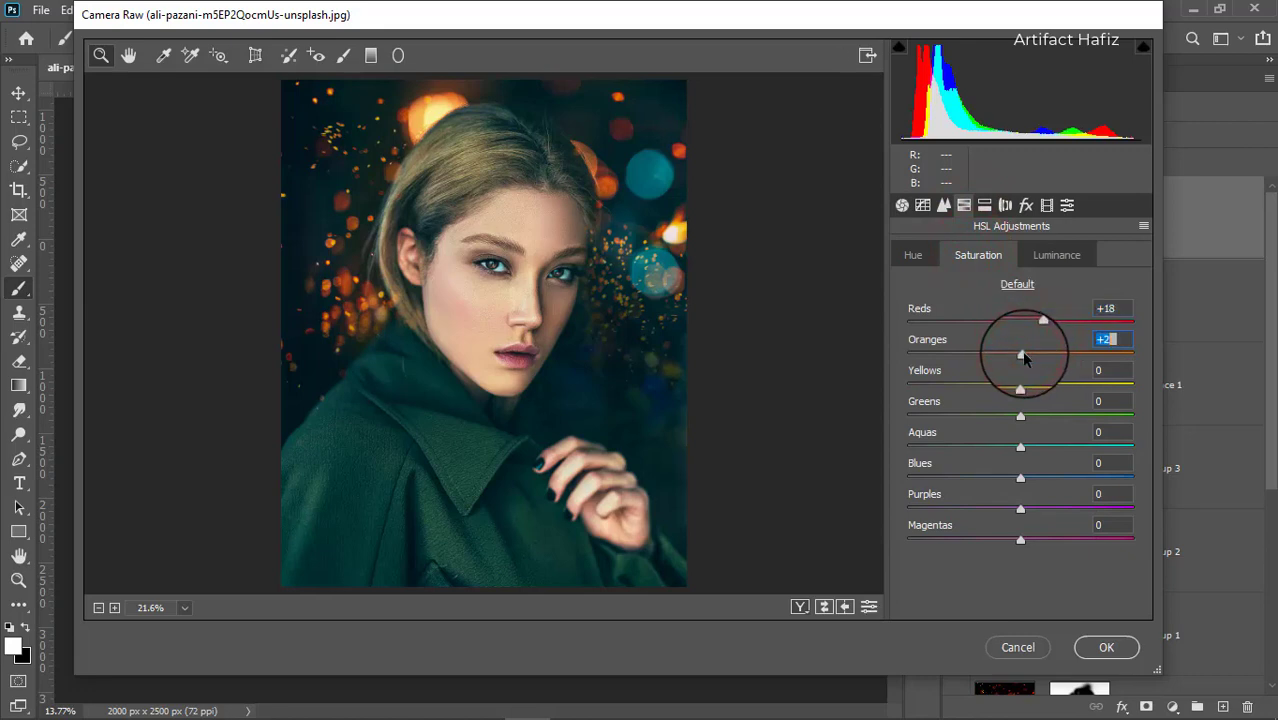
Step: Raise the HSL luminance of Reds to +72 and apply the Camera Raw filter
{"action": "left_click_drag", "start_coordinate": [1042, 321], "coordinate": [1101, 327]}
{"action": "left_click", "coordinate": [1033, 249]}
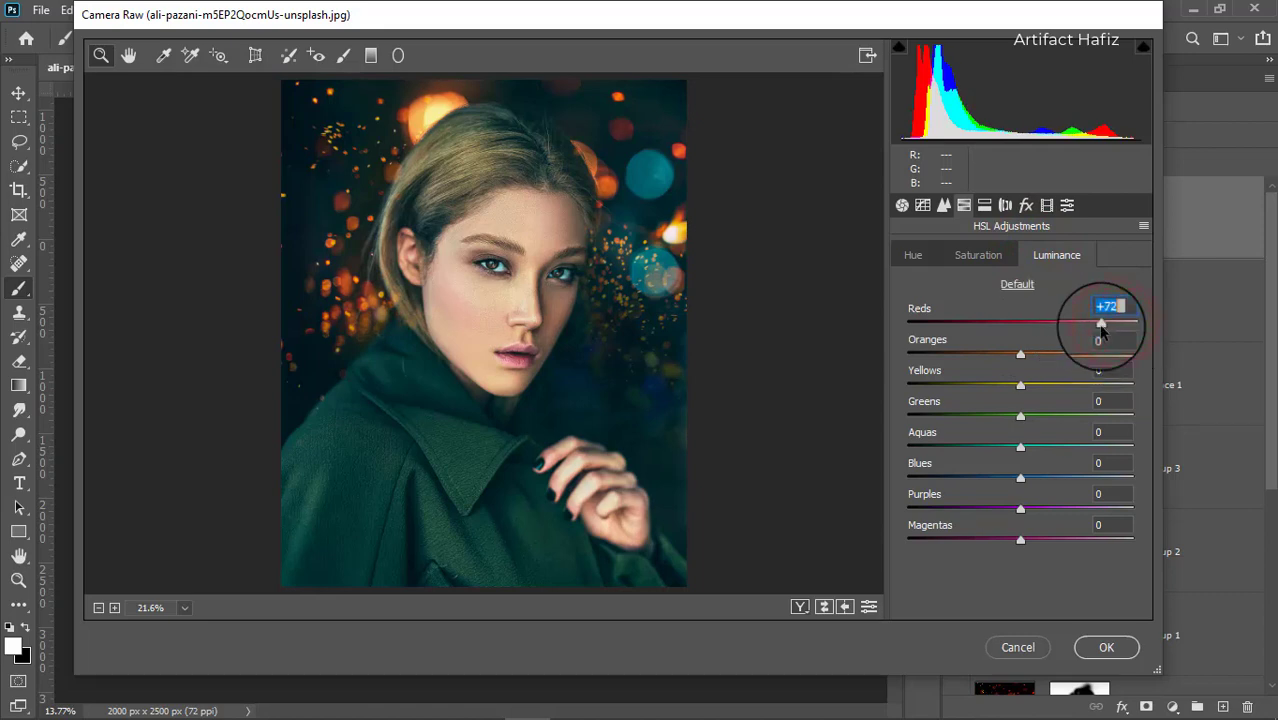
{"action": "left_click", "coordinate": [1090, 648]}
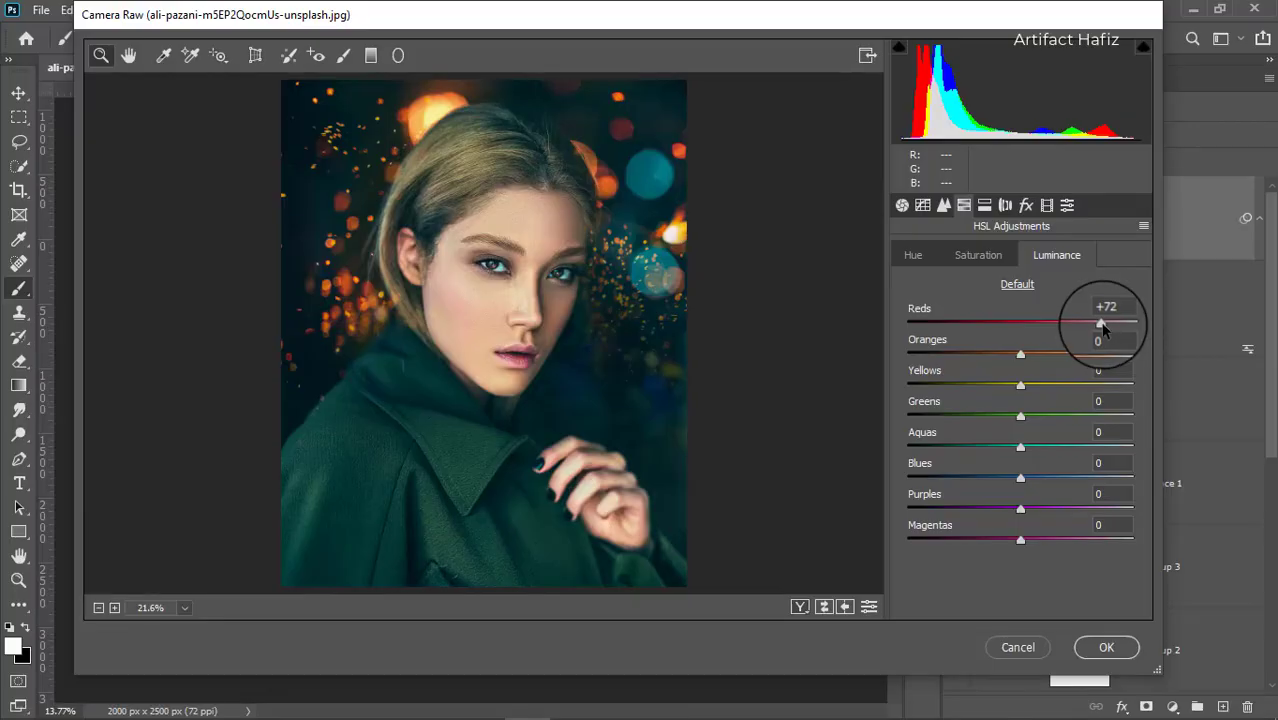
Step: Reopen the merged layer's Camera Raw filter, set the Reds luminance to +9 and the Reds saturation to +8, and apply it
{"action": "left_click_drag", "start_coordinate": [1098, 323], "coordinate": [1058, 332]}
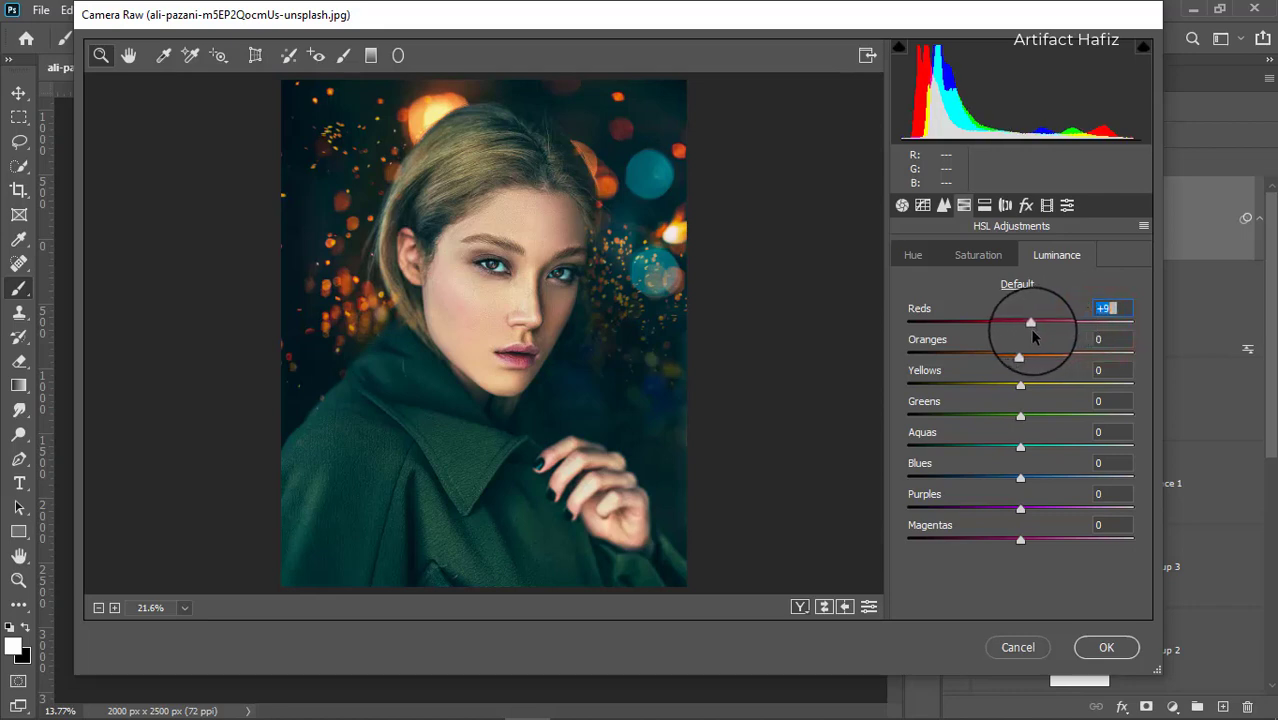
{"action": "left_click", "coordinate": [972, 257]}
{"action": "left_click_drag", "start_coordinate": [1034, 327], "coordinate": [1027, 330]}
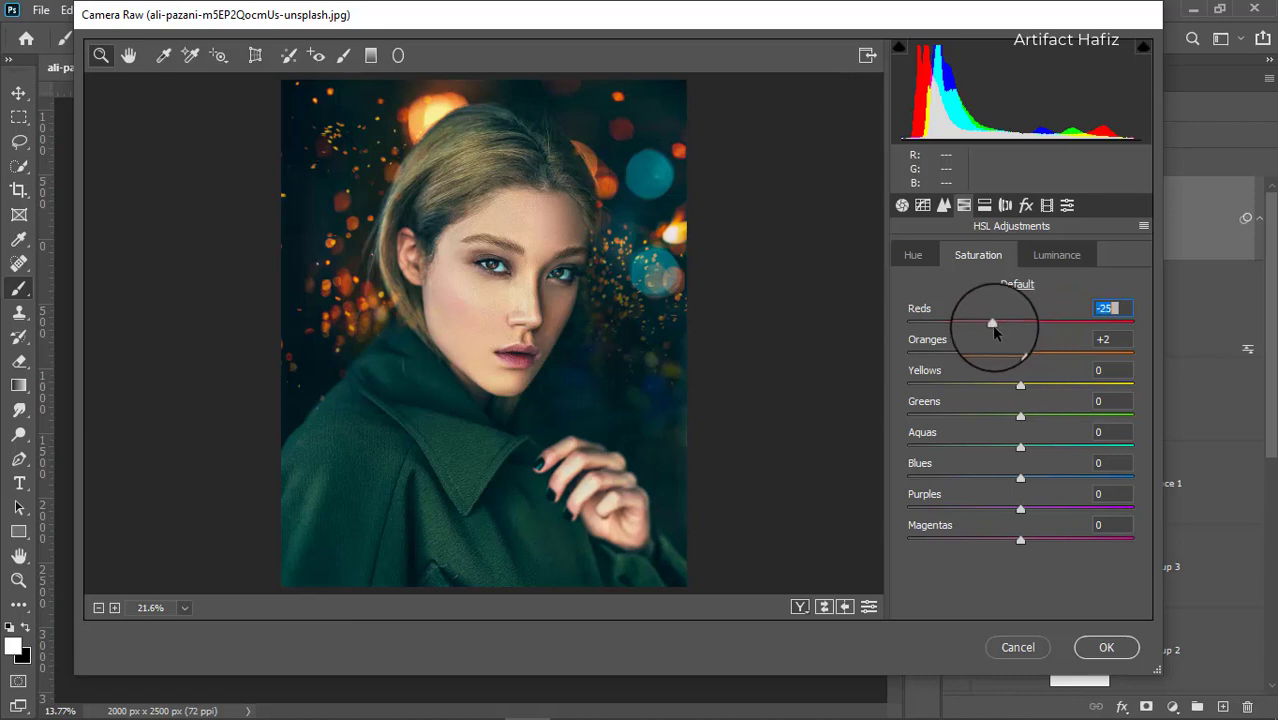
{"action": "left_click_drag", "start_coordinate": [1028, 333], "coordinate": [1032, 334]}
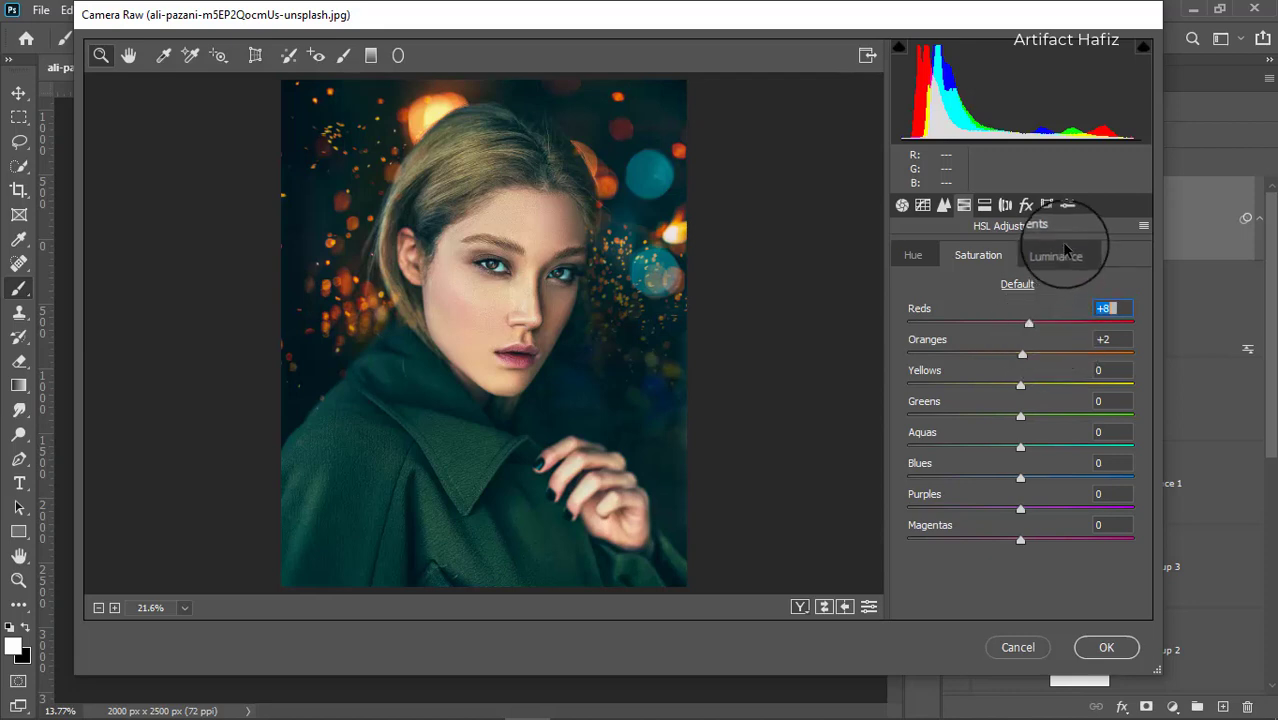
{"action": "left_click", "coordinate": [1106, 647]}
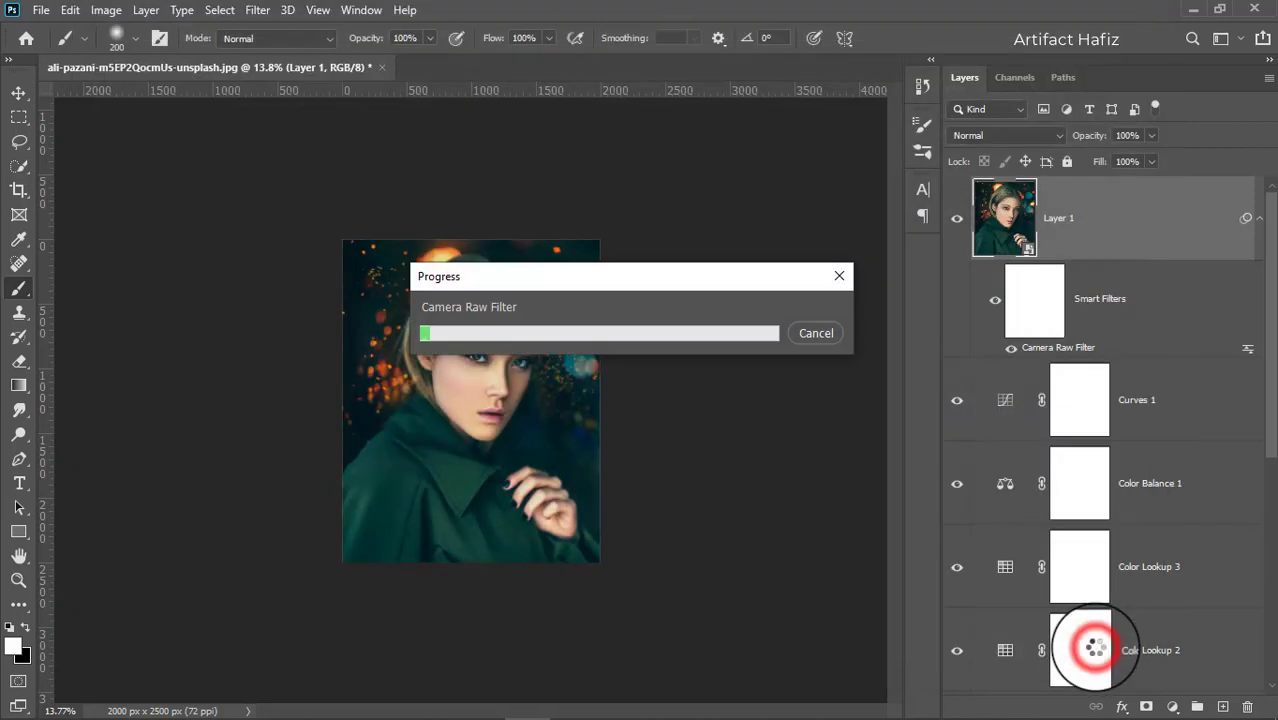
Step: Stamp all visible layers into a new layer above the filtered one and convert it for Smart Filters
{"action": "left_click", "coordinate": [1093, 222]}
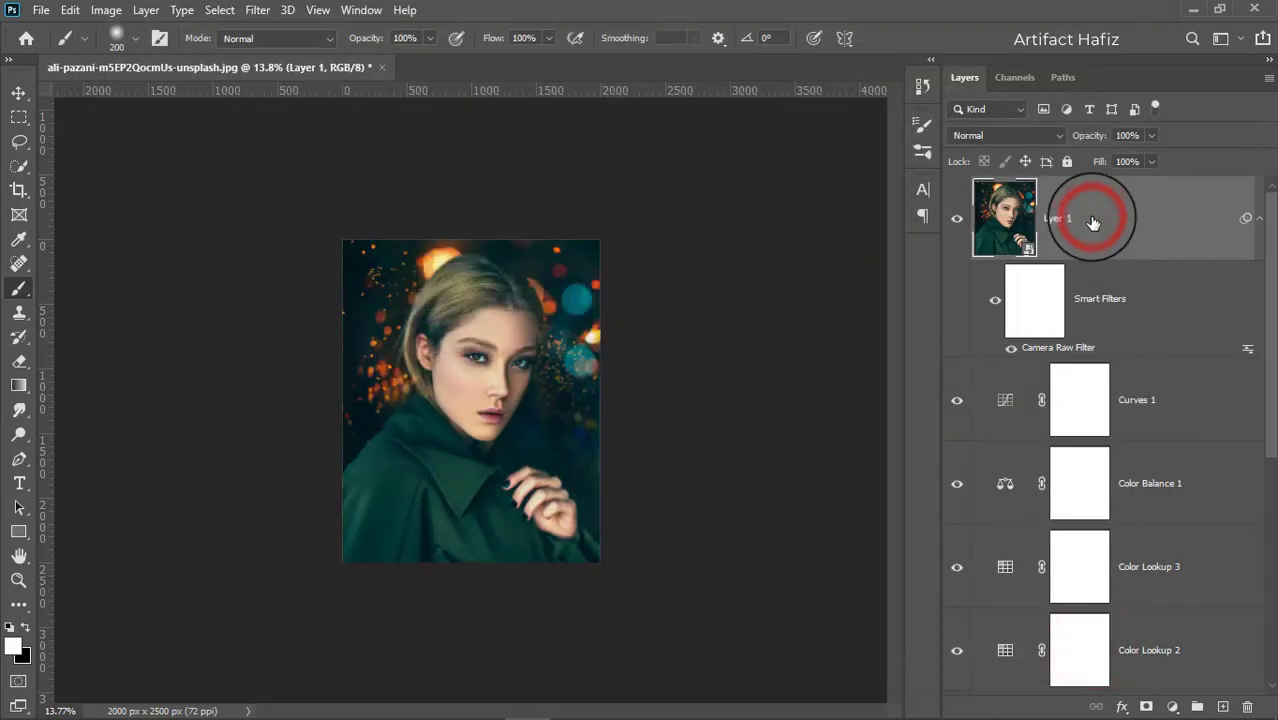
{"action": "scroll", "coordinate": [525, 405], "scroll_direction": "up", "scroll_amount": 6}
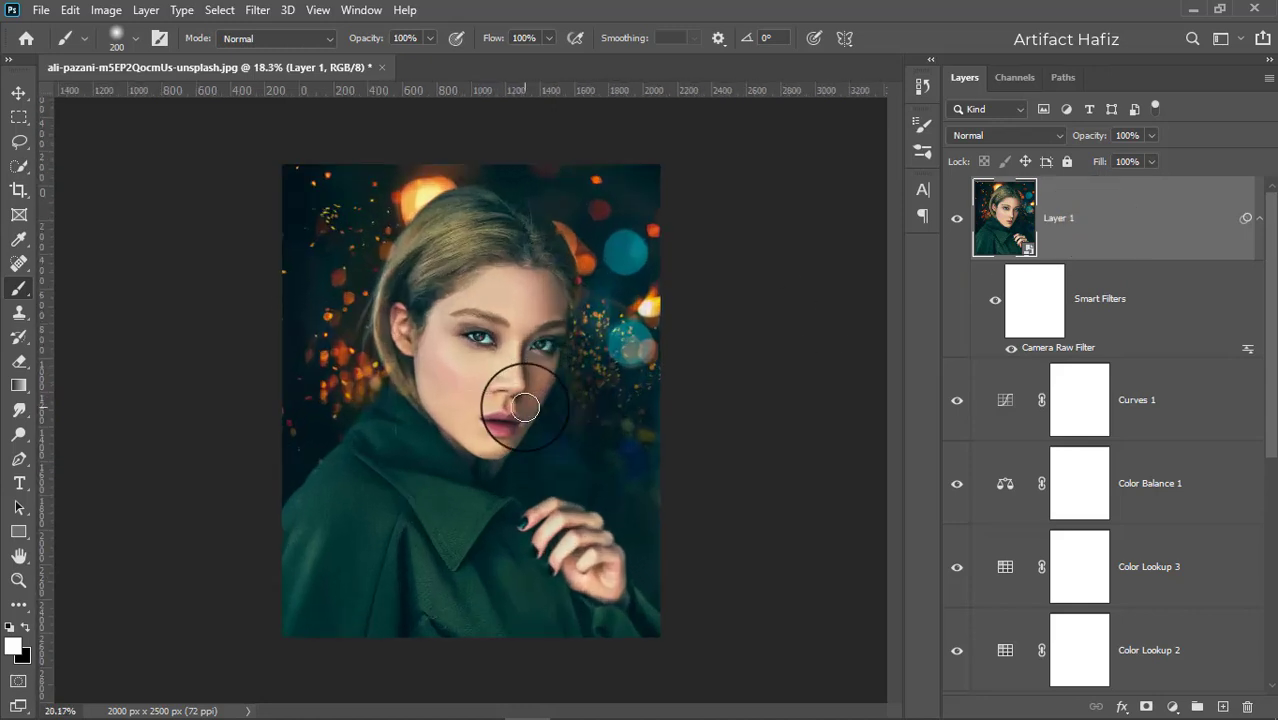
{"action": "left_click", "coordinate": [1107, 250]}
{"action": "key", "text": "ctrl+alt+shift+e"}
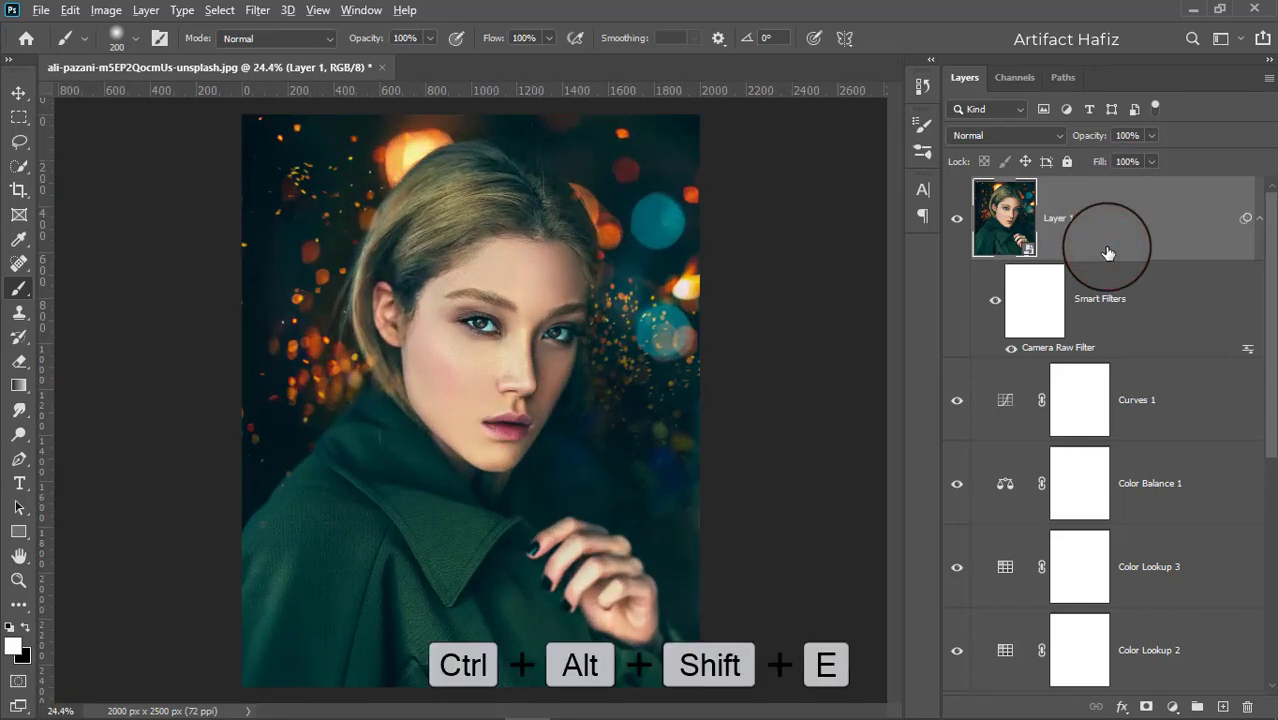
{"action": "left_click", "coordinate": [1092, 205]}
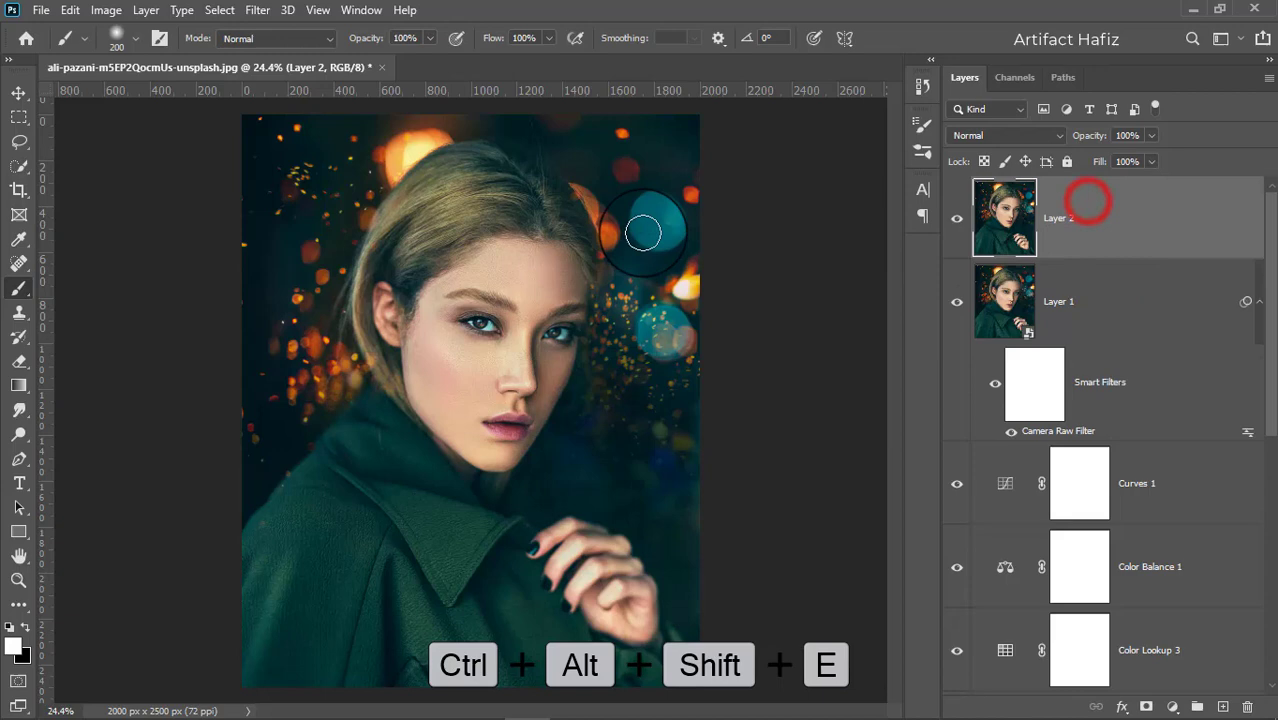
{"action": "left_click", "coordinate": [257, 10]}
{"action": "left_click", "coordinate": [262, 63]}
{"action": "left_click", "coordinate": [595, 285]}
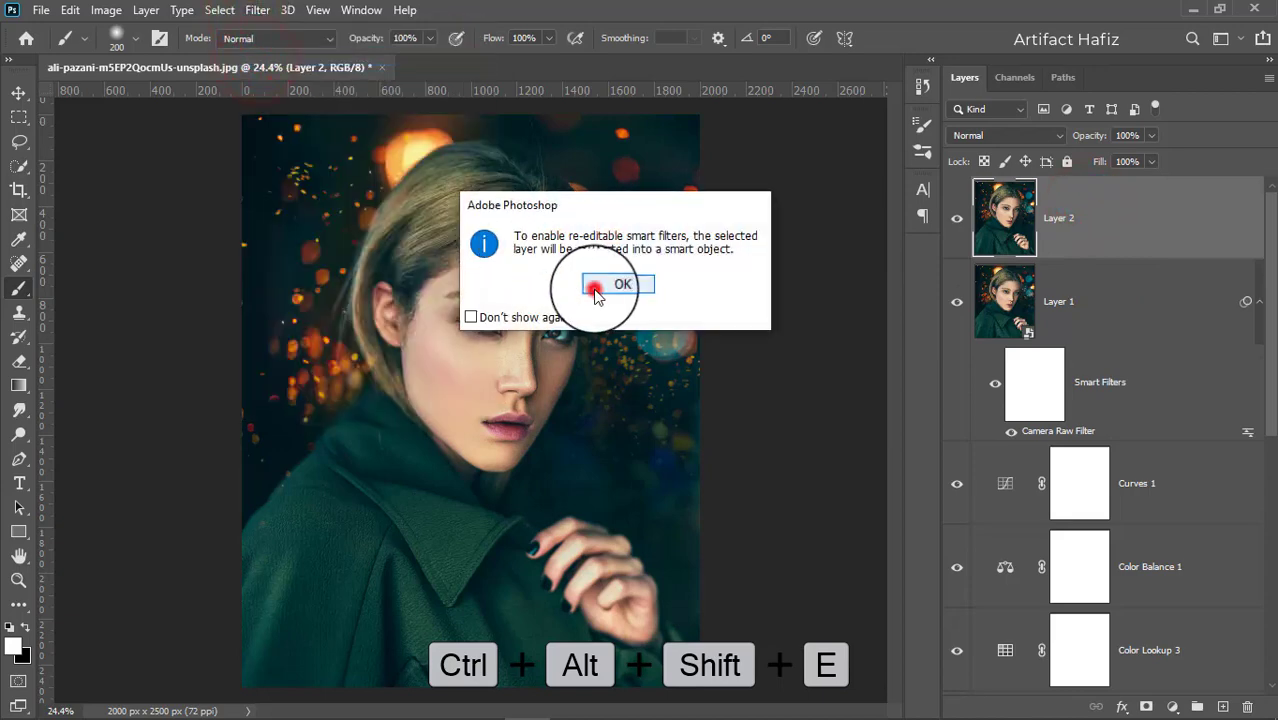
Step: Apply the Camera Raw Filter to the new top layer with Luminance noise reduction set to 100
{"action": "left_click", "coordinate": [258, 10]}
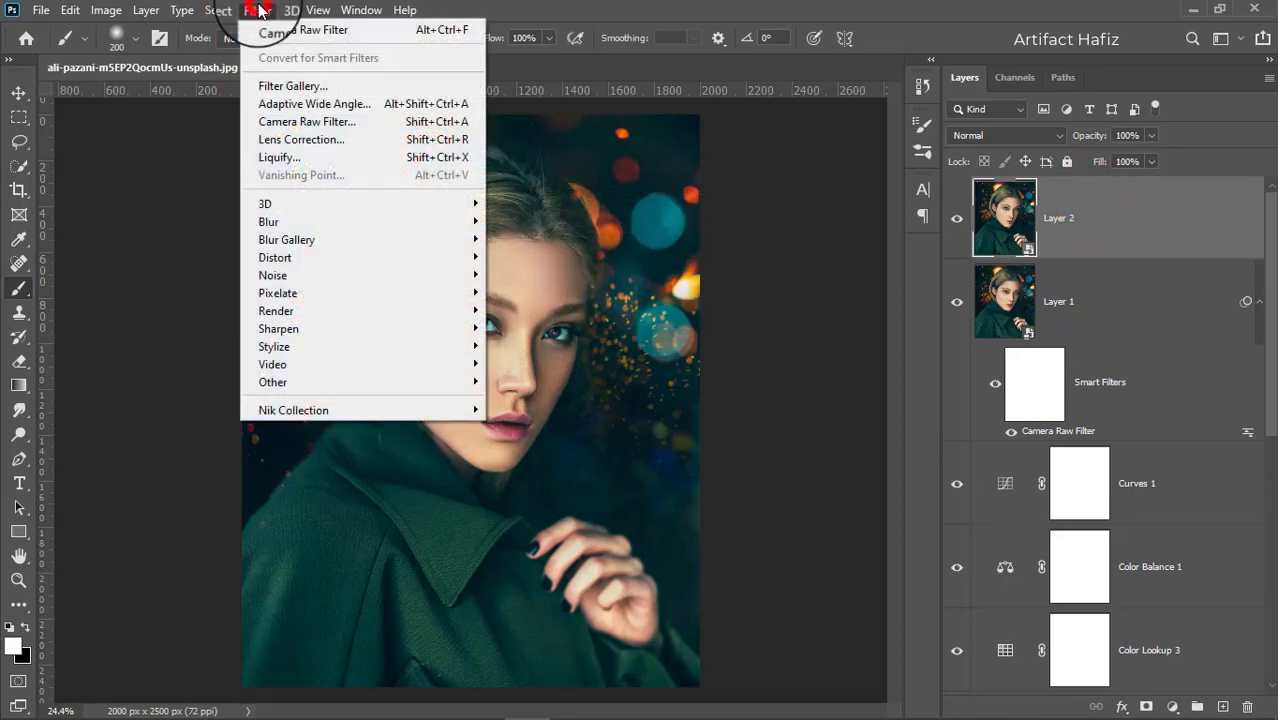
{"action": "left_click", "coordinate": [292, 121]}
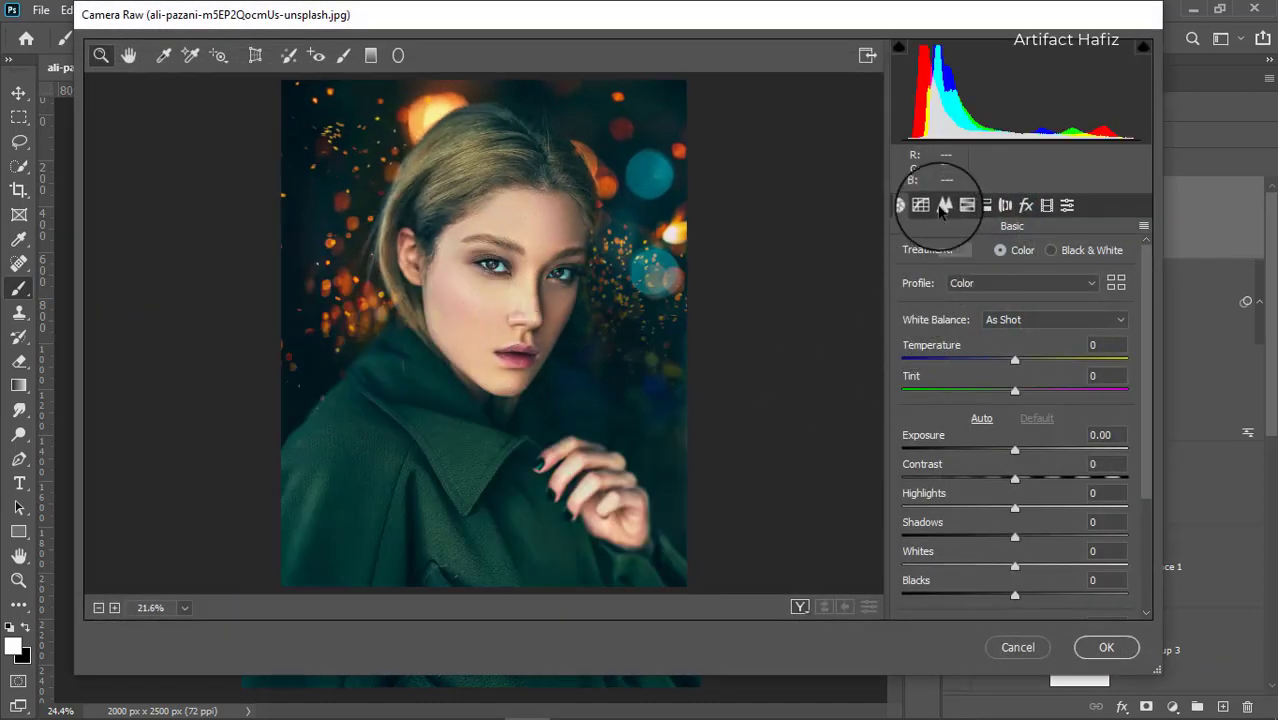
{"action": "left_click", "coordinate": [944, 205]}
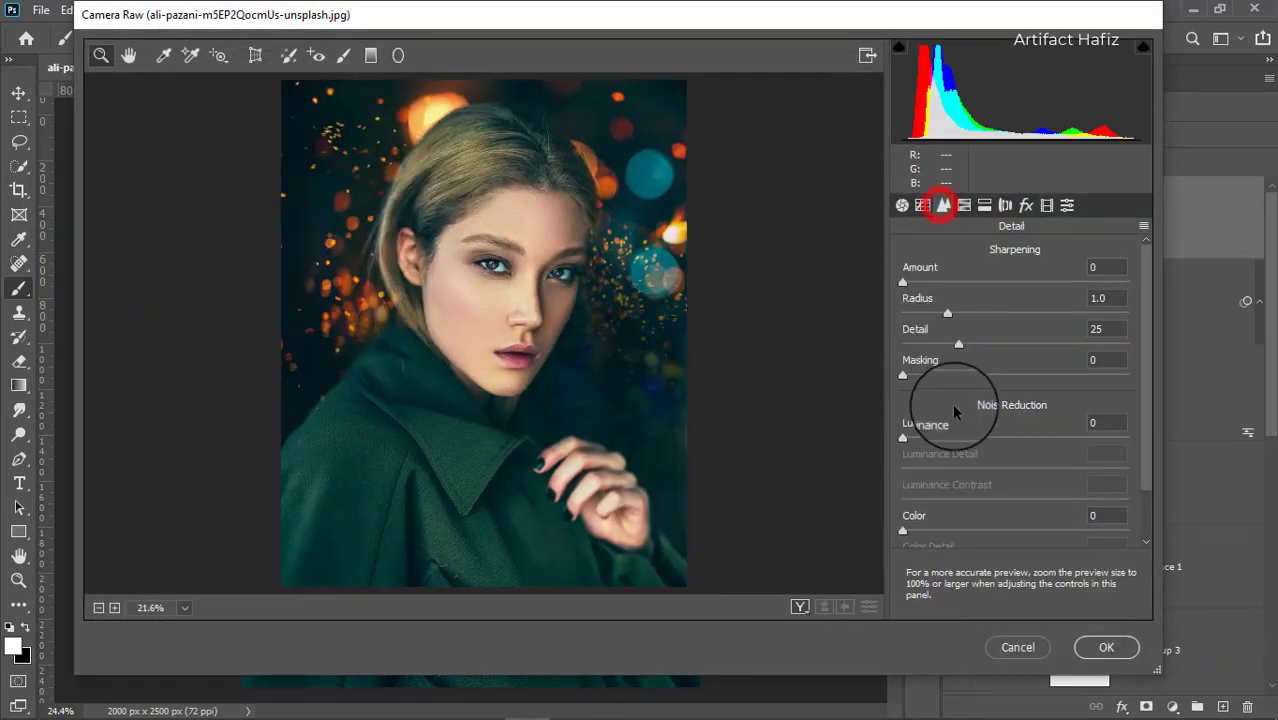
{"action": "left_click_drag", "start_coordinate": [903, 438], "coordinate": [1143, 437]}
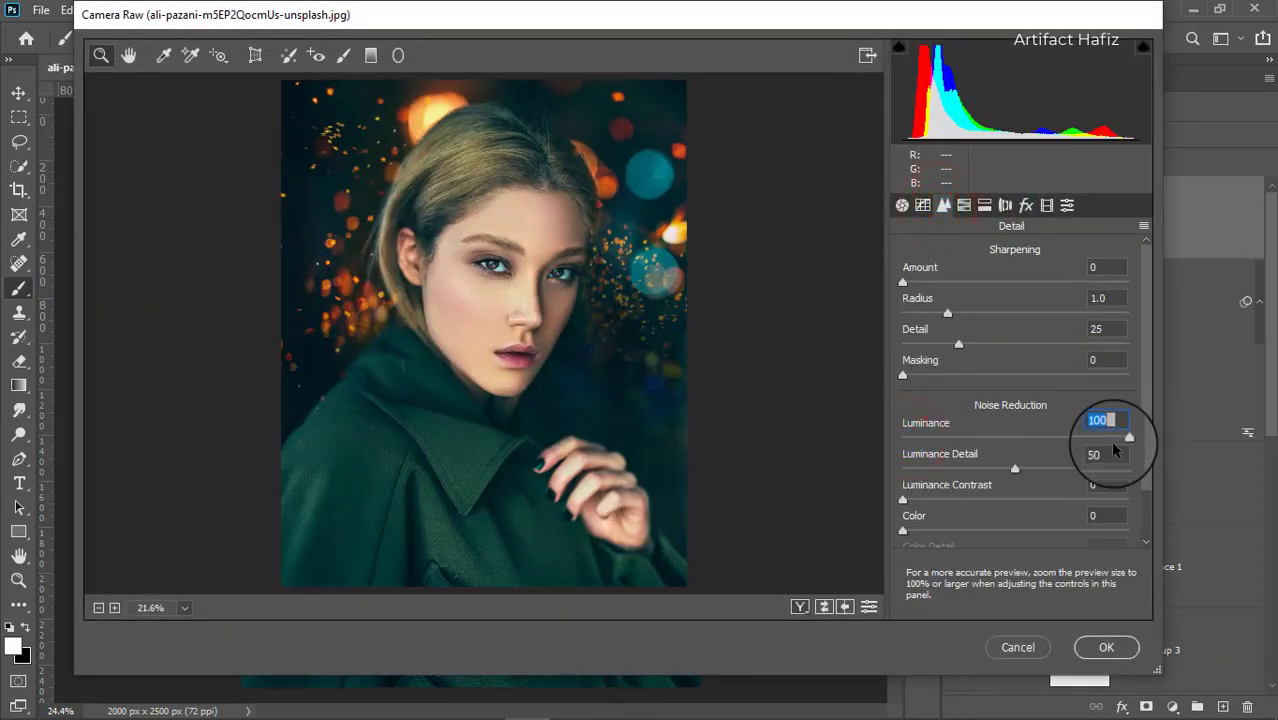
{"action": "left_click", "coordinate": [1097, 645]}
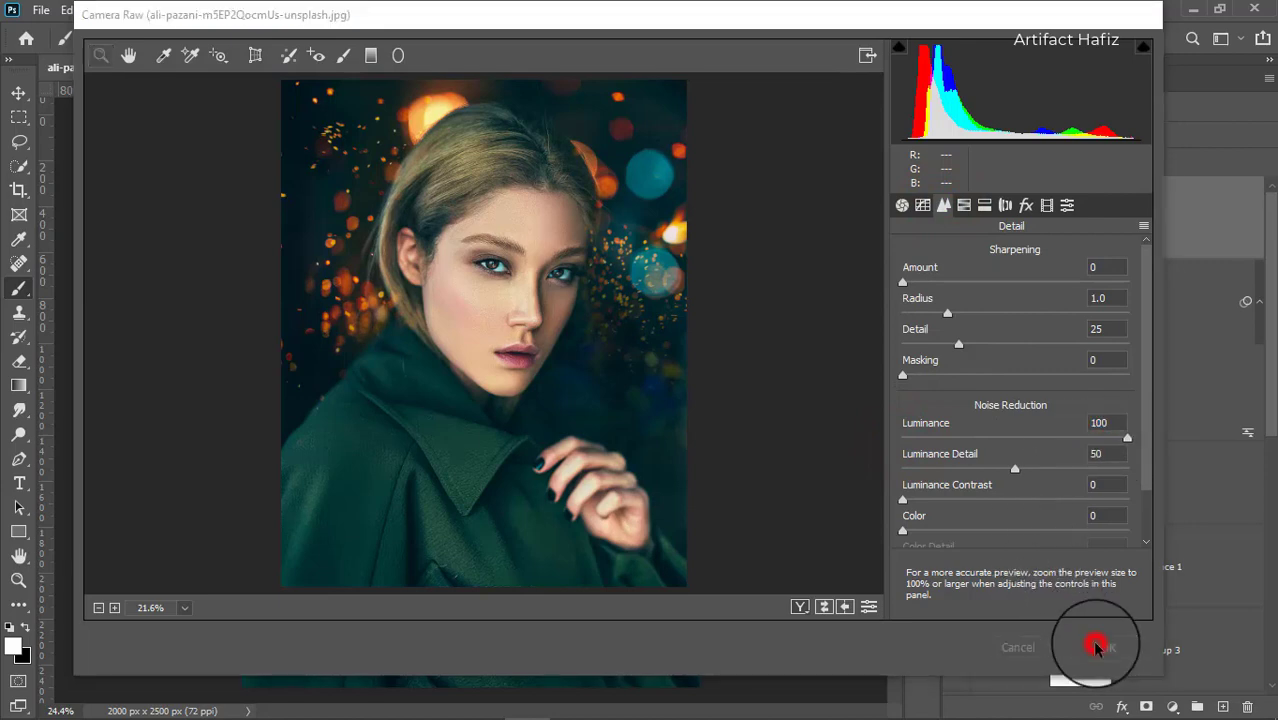
Step: Toggle the top layer's visibility to compare the skin with and without the noise reduction
{"action": "scroll", "coordinate": [460, 410], "scroll_direction": "up", "scroll_amount": 3}
{"action": "scroll", "coordinate": [460, 409], "scroll_direction": "up", "scroll_amount": 1}
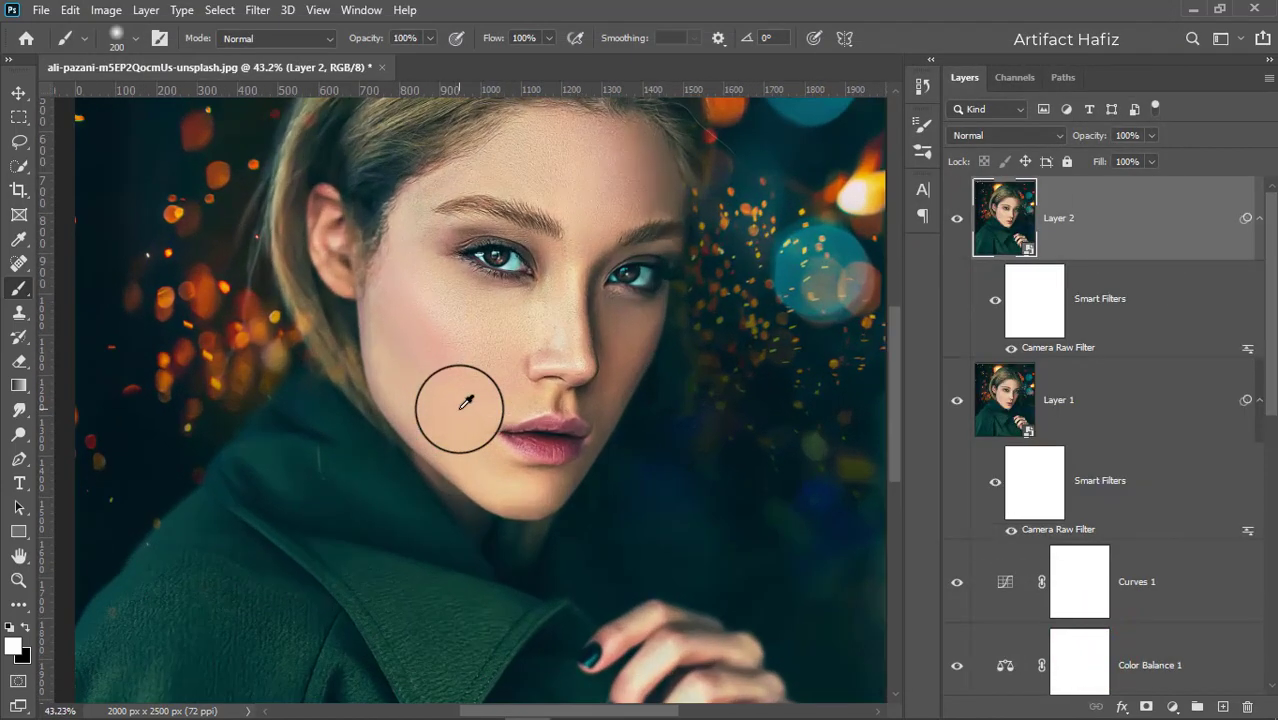
{"action": "left_click", "coordinate": [955, 222]}
{"action": "scroll", "coordinate": [560, 295], "scroll_direction": "down", "scroll_amount": 2}
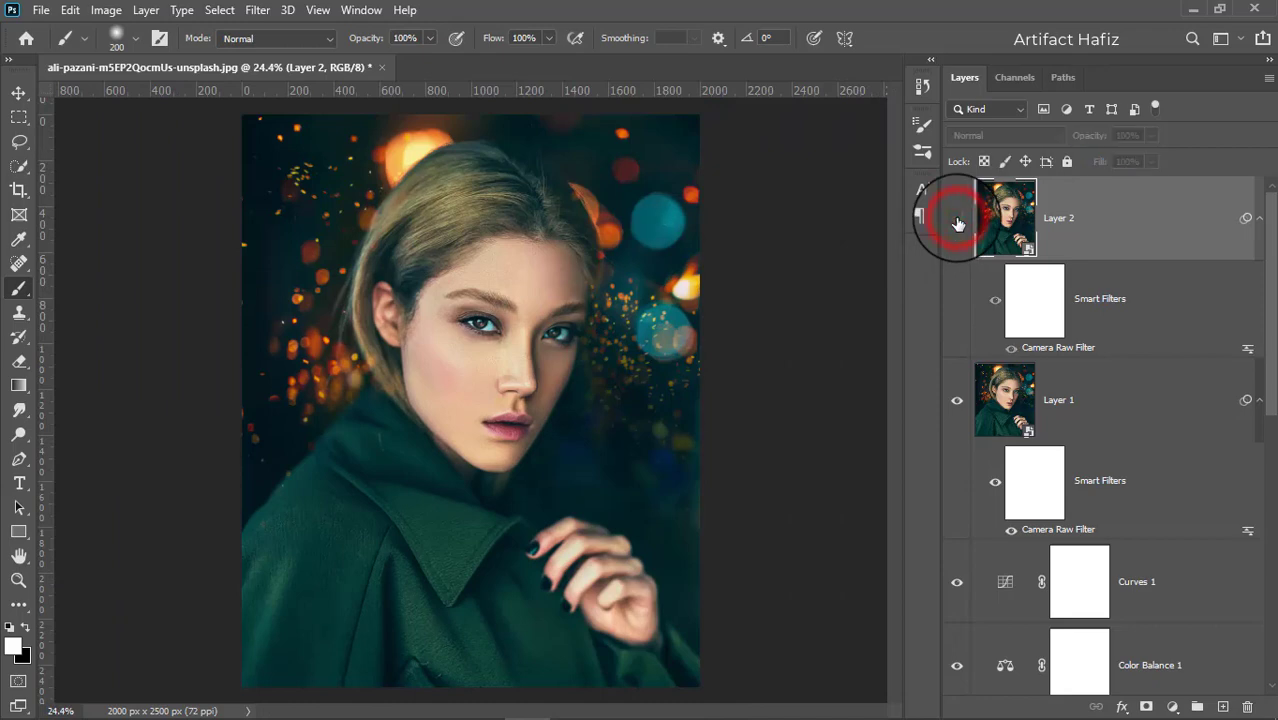
{"action": "scroll", "coordinate": [660, 300], "scroll_direction": "up", "scroll_amount": 1}
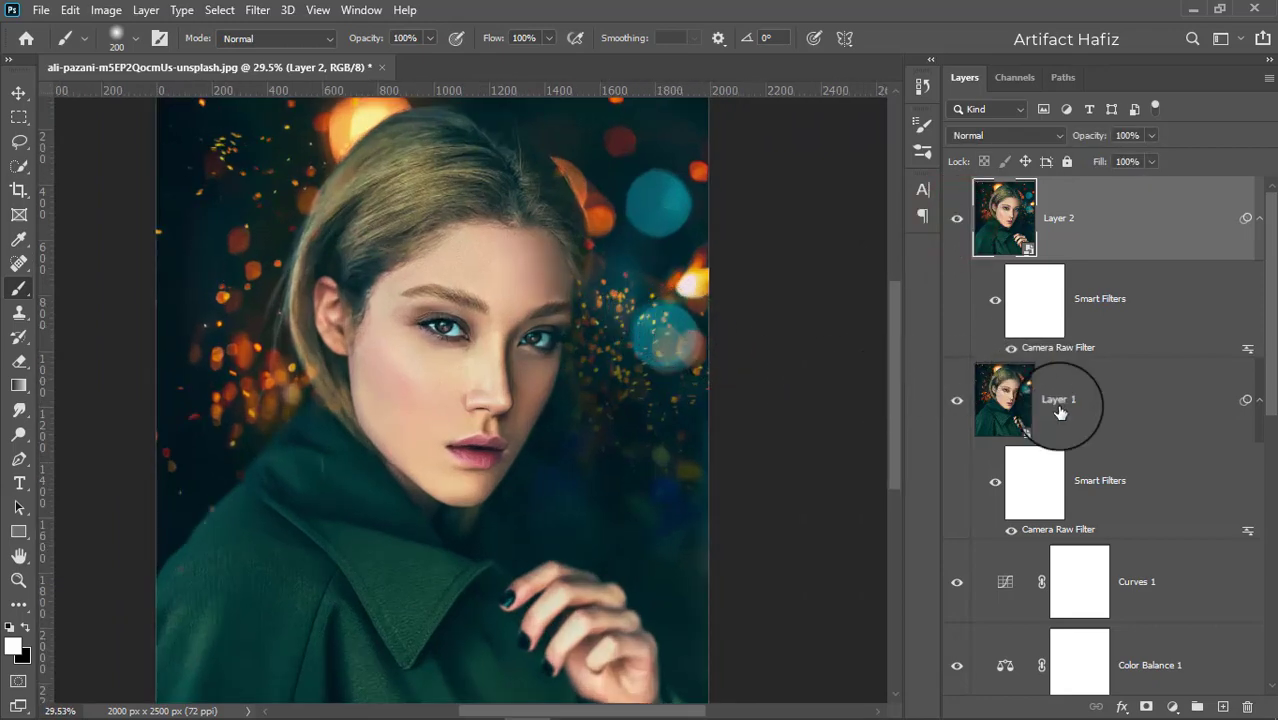
Step: Add a white layer mask to the smoothed top layer and ready the Brush with black as the foreground colour
{"action": "left_click", "coordinate": [1147, 708]}
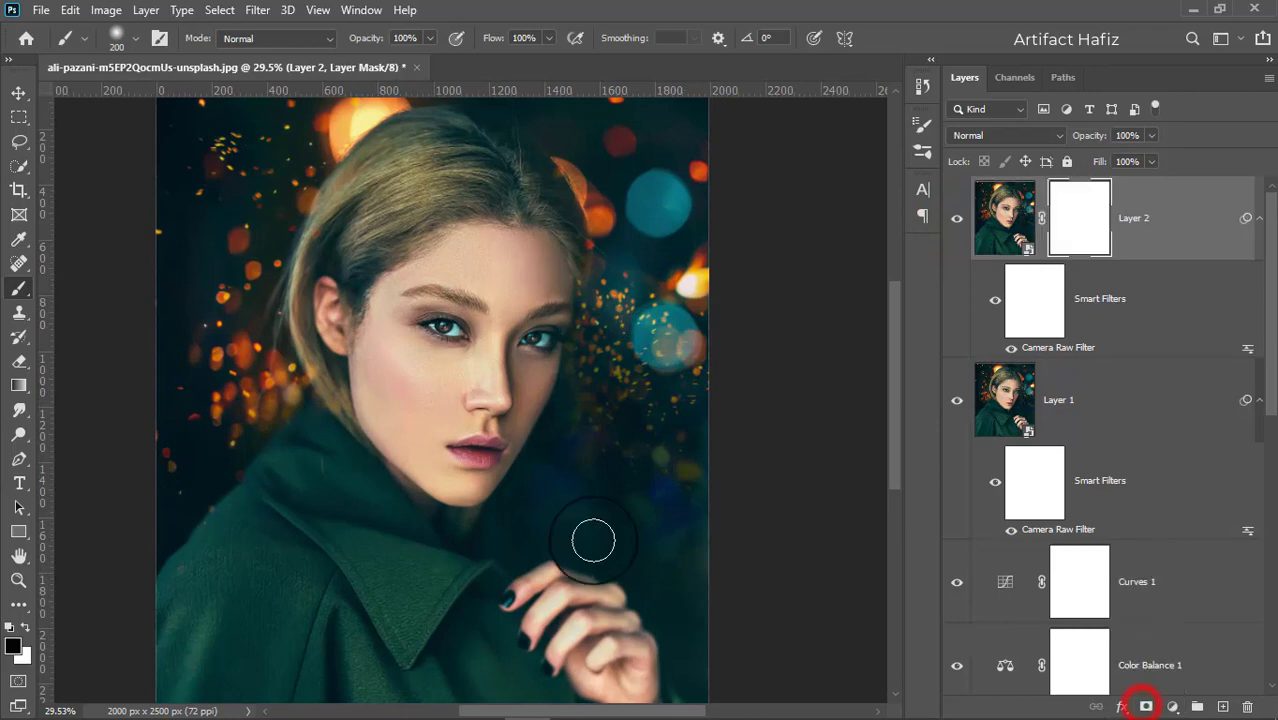
{"action": "left_click", "coordinate": [24, 288]}
{"action": "left_click", "coordinate": [25, 627]}
{"action": "left_click", "coordinate": [25, 627]}
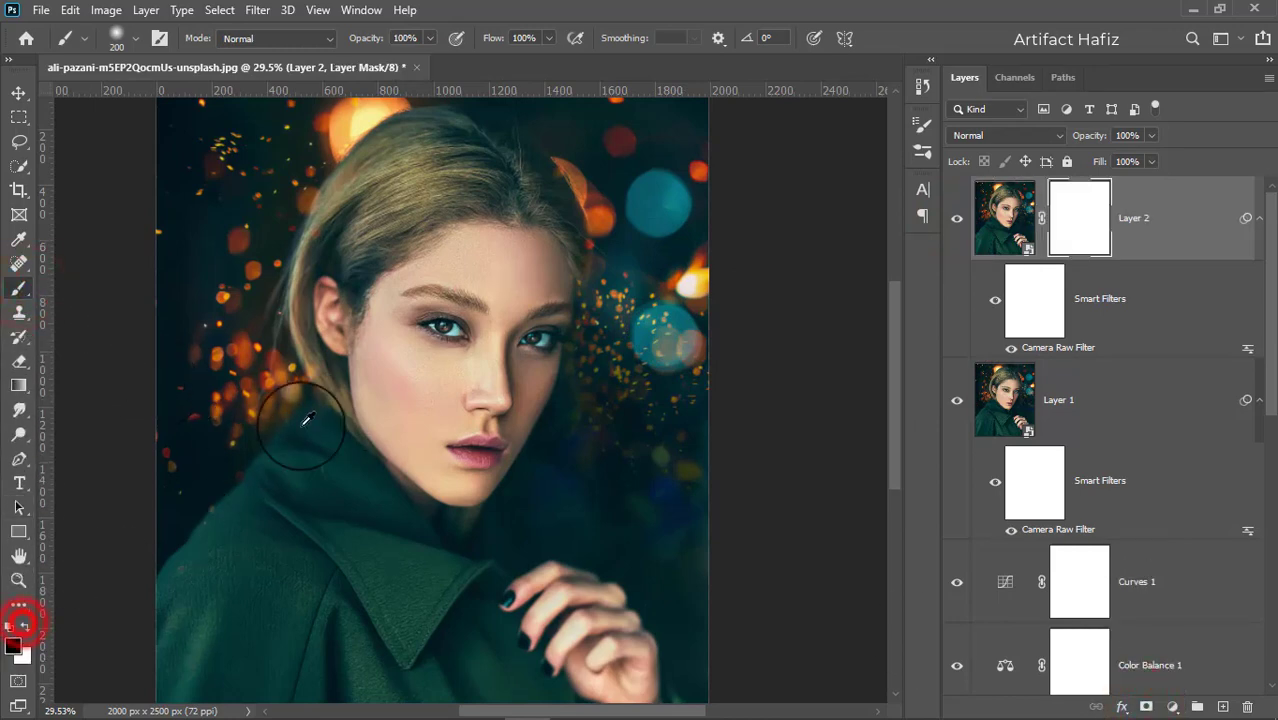
Step: Paint black on the top layer's mask over the eyes, eyebrows, nose, lips and ear, reducing the brush size to 80
{"action": "scroll", "coordinate": [333, 396], "scroll_direction": "up", "scroll_amount": 3}
{"action": "scroll", "coordinate": [398, 366], "scroll_direction": "up", "scroll_amount": 2}
{"action": "key", "text": "bracketleft"}
{"action": "key", "text": "bracketleft"}
{"action": "key", "text": "bracketleft"}
{"action": "key", "text": "bracketleft"}
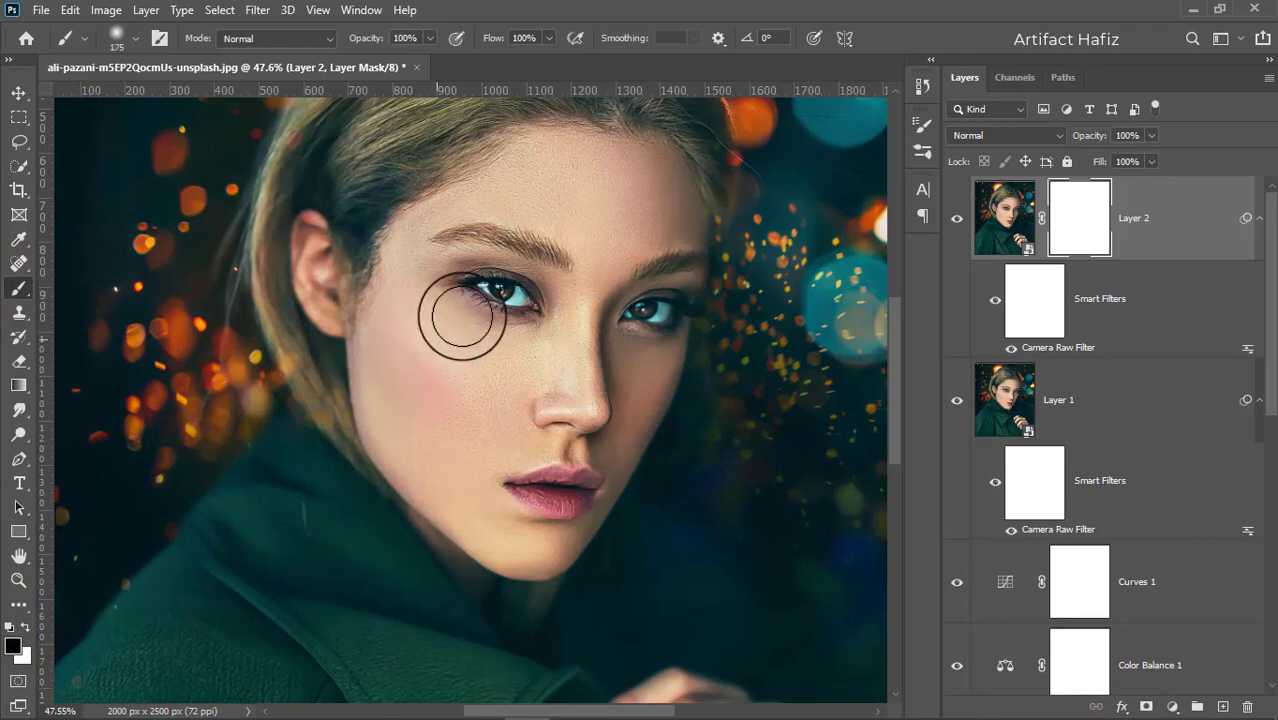
{"action": "mouse_move", "coordinate": [473, 284]}
{"action": "left_mouse_down"}
{"action": "mouse_move", "coordinate": [525, 305]}
{"action": "mouse_move", "coordinate": [456, 286]}
{"action": "left_mouse_up"}
{"action": "key", "text": "bracketleft"}
{"action": "key", "text": "bracketleft"}
{"action": "key", "text": "bracketleft"}
{"action": "mouse_move", "coordinate": [456, 234]}
{"action": "left_mouse_down"}
{"action": "mouse_move", "coordinate": [531, 240]}
{"action": "mouse_move", "coordinate": [559, 265]}
{"action": "left_mouse_up"}
{"action": "left_click_drag", "start_coordinate": [650, 274], "coordinate": [702, 271]}
{"action": "mouse_move", "coordinate": [638, 315]}
{"action": "left_mouse_down"}
{"action": "mouse_move", "coordinate": [666, 309]}
{"action": "mouse_move", "coordinate": [596, 334]}
{"action": "mouse_move", "coordinate": [588, 434]}
{"action": "left_mouse_up"}
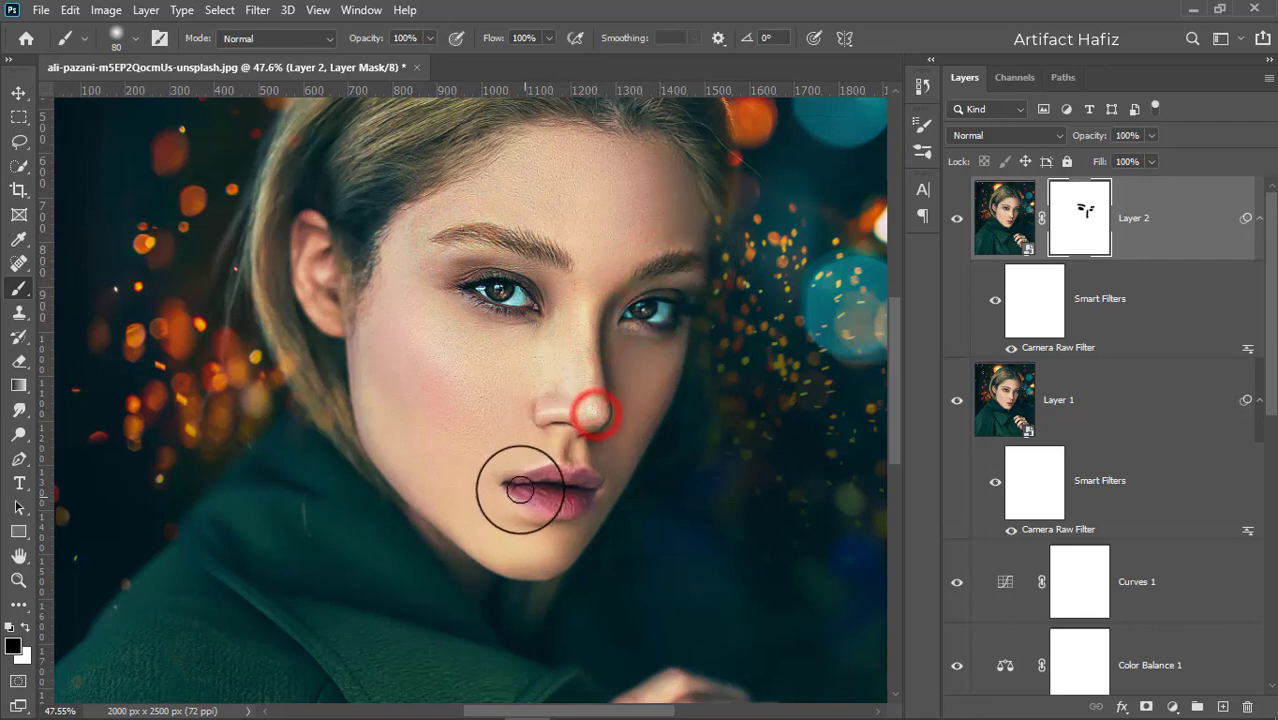
{"action": "mouse_move", "coordinate": [514, 487]}
{"action": "left_mouse_down"}
{"action": "mouse_move", "coordinate": [562, 476]}
{"action": "mouse_move", "coordinate": [574, 496]}
{"action": "left_mouse_up"}
{"action": "mouse_move", "coordinate": [533, 408]}
{"action": "left_mouse_down"}
{"action": "mouse_move", "coordinate": [586, 424]}
{"action": "mouse_move", "coordinate": [575, 455]}
{"action": "left_mouse_up"}
{"action": "mouse_move", "coordinate": [476, 285]}
{"action": "left_mouse_down"}
{"action": "mouse_move", "coordinate": [522, 305]}
{"action": "mouse_move", "coordinate": [492, 296]}
{"action": "left_mouse_up"}
{"action": "mouse_move", "coordinate": [310, 230]}
{"action": "left_mouse_down"}
{"action": "mouse_move", "coordinate": [299, 256]}
{"action": "mouse_move", "coordinate": [329, 318]}
{"action": "left_mouse_up"}
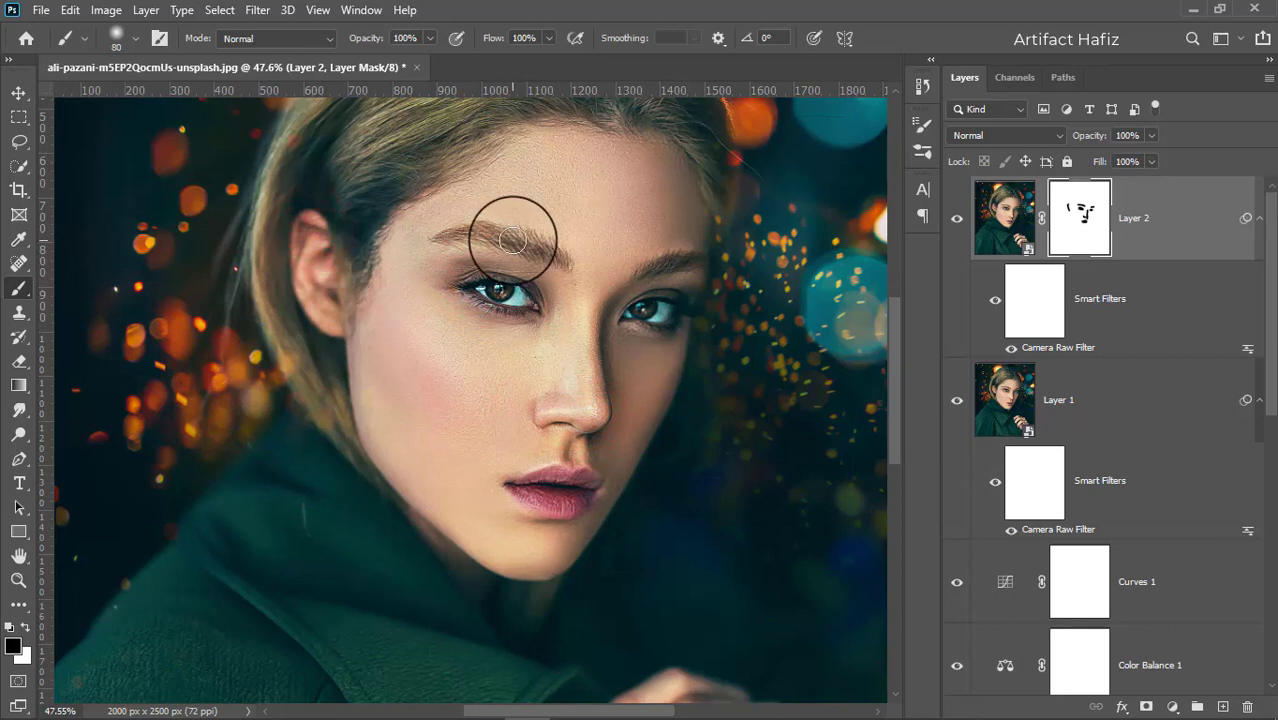
Step: Compare the image with and without the masked top layer, and the finished edit against the original Background layer
{"action": "scroll", "coordinate": [528, 228], "scroll_direction": "down", "scroll_amount": 3}
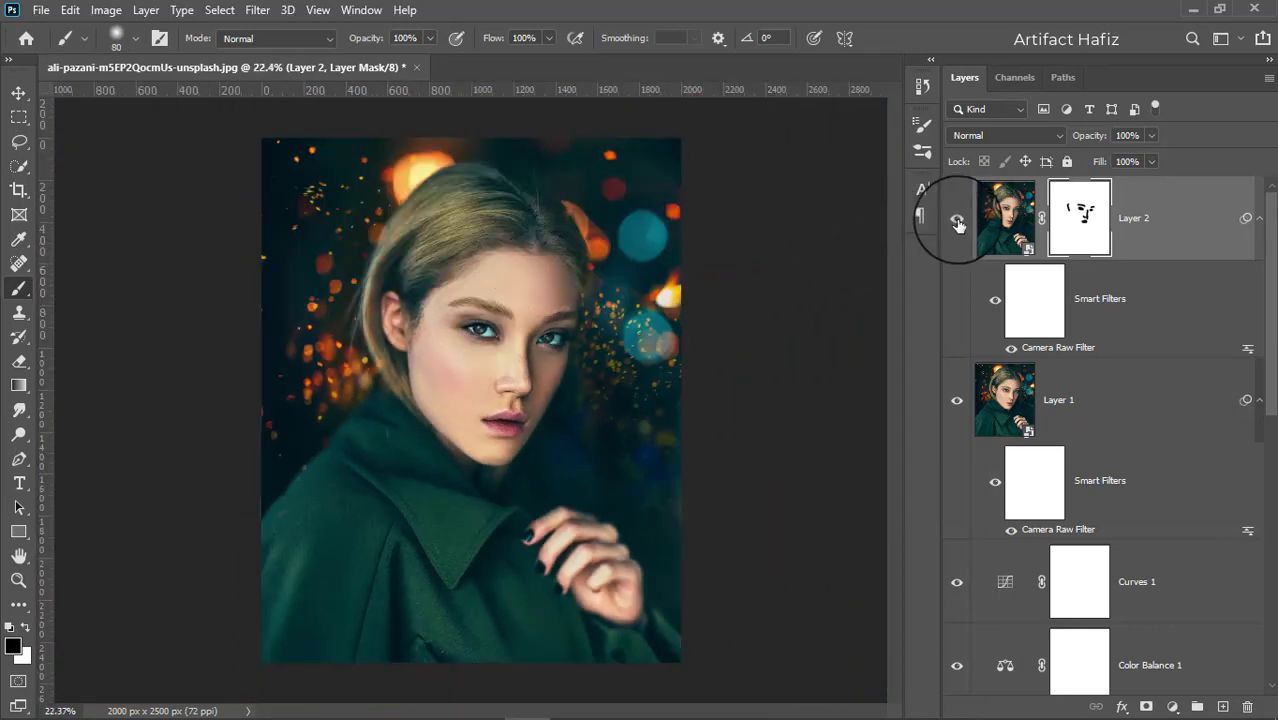
{"action": "left_click", "coordinate": [958, 222]}
{"action": "scroll", "coordinate": [958, 400], "scroll_direction": "down", "scroll_amount": 5}
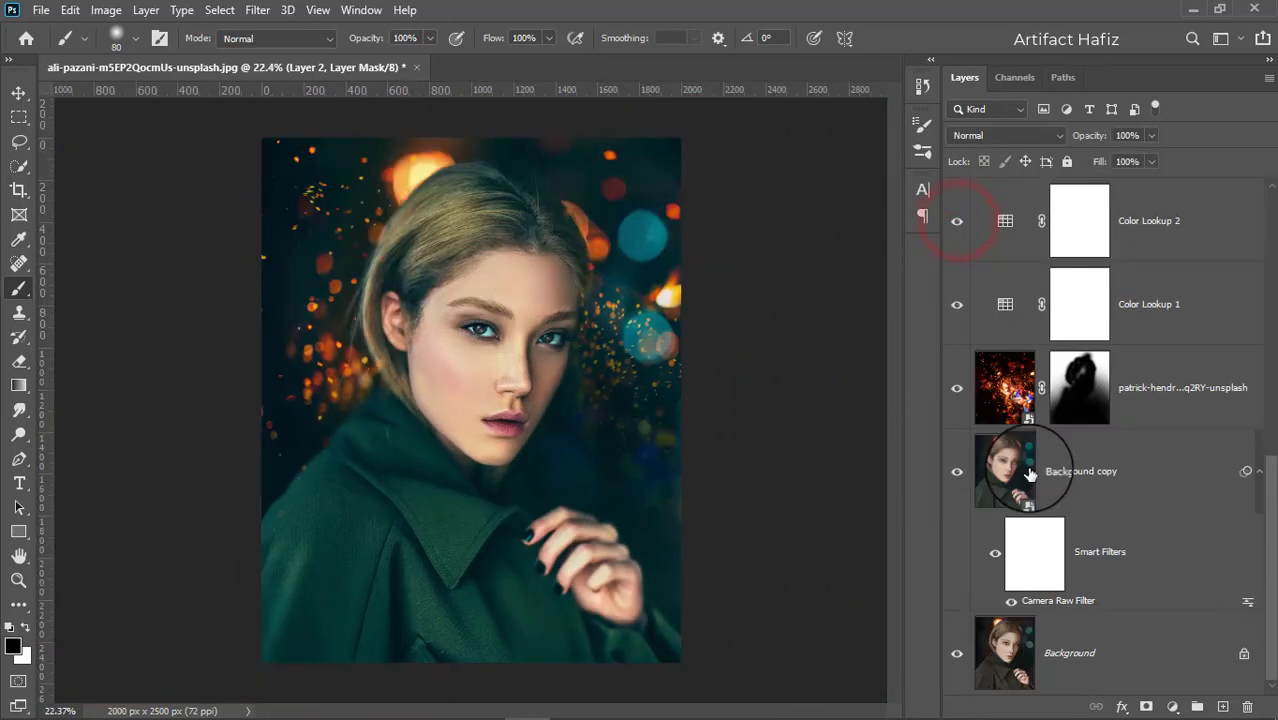
{"action": "left_click", "coordinate": [957, 656], "text": "alt"}
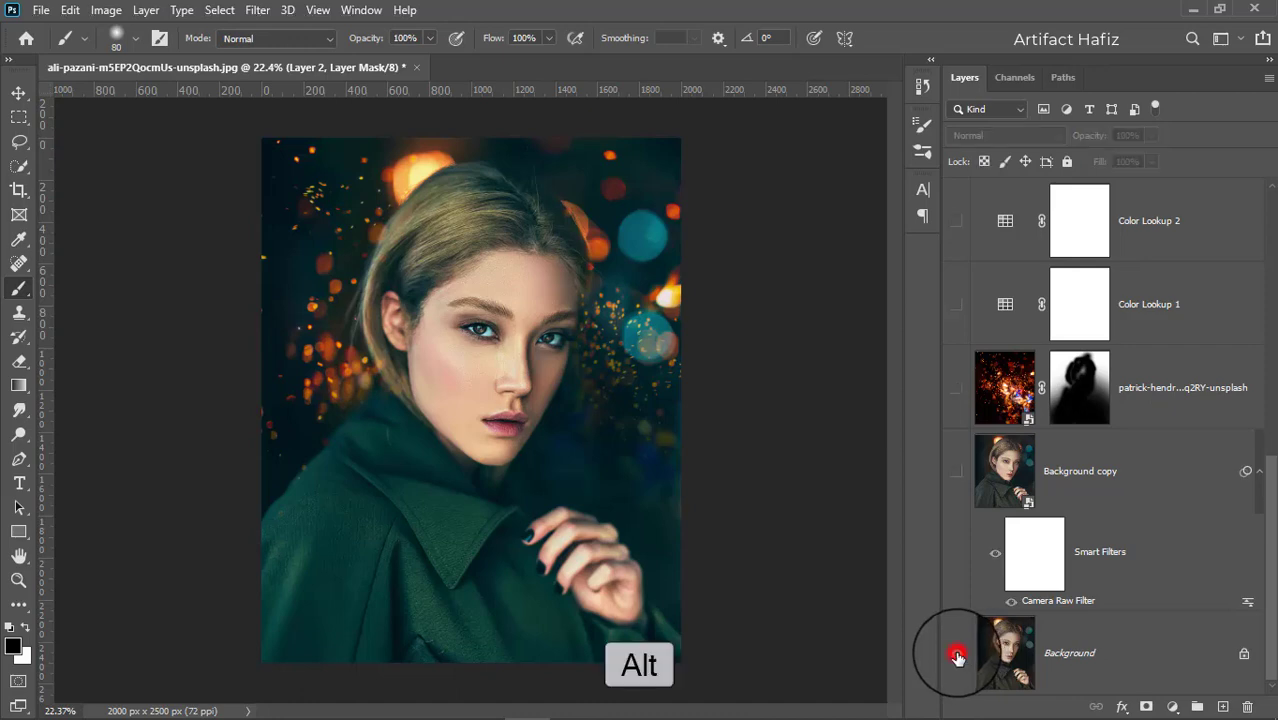
{"action": "left_click", "coordinate": [957, 656], "text": "alt"}
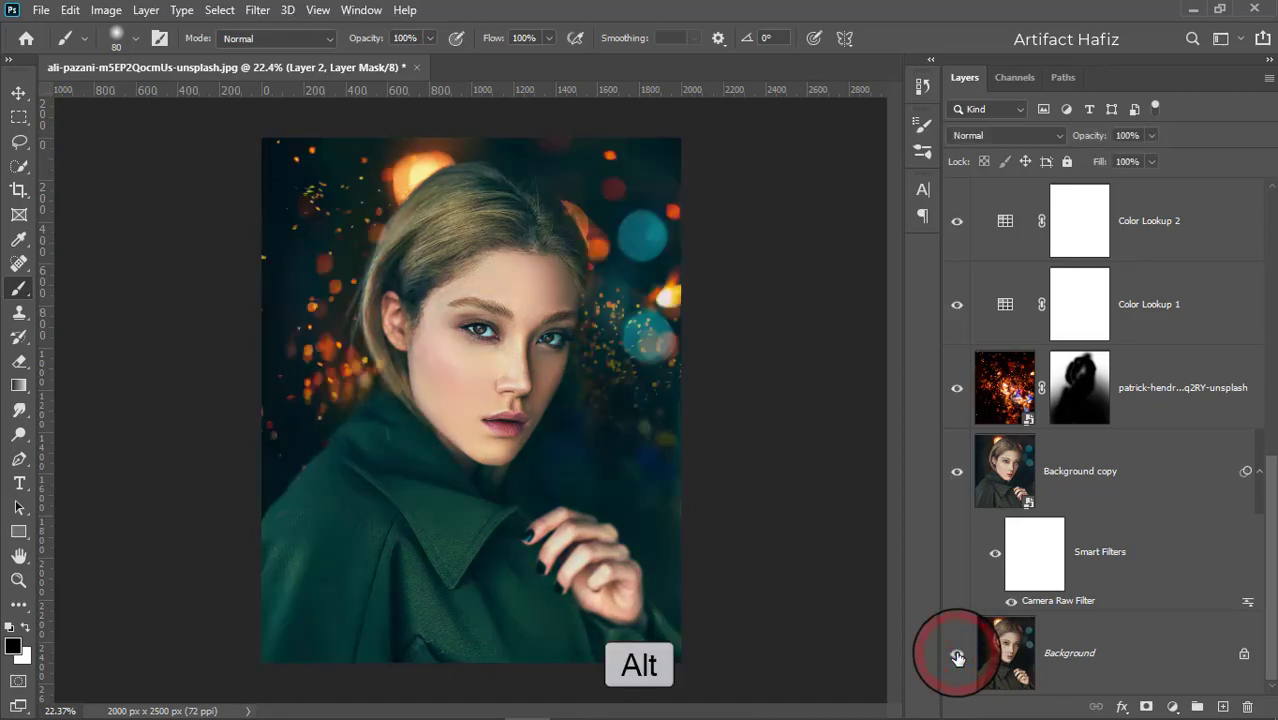
{"action": "left_click", "coordinate": [958, 657], "text": "alt"}
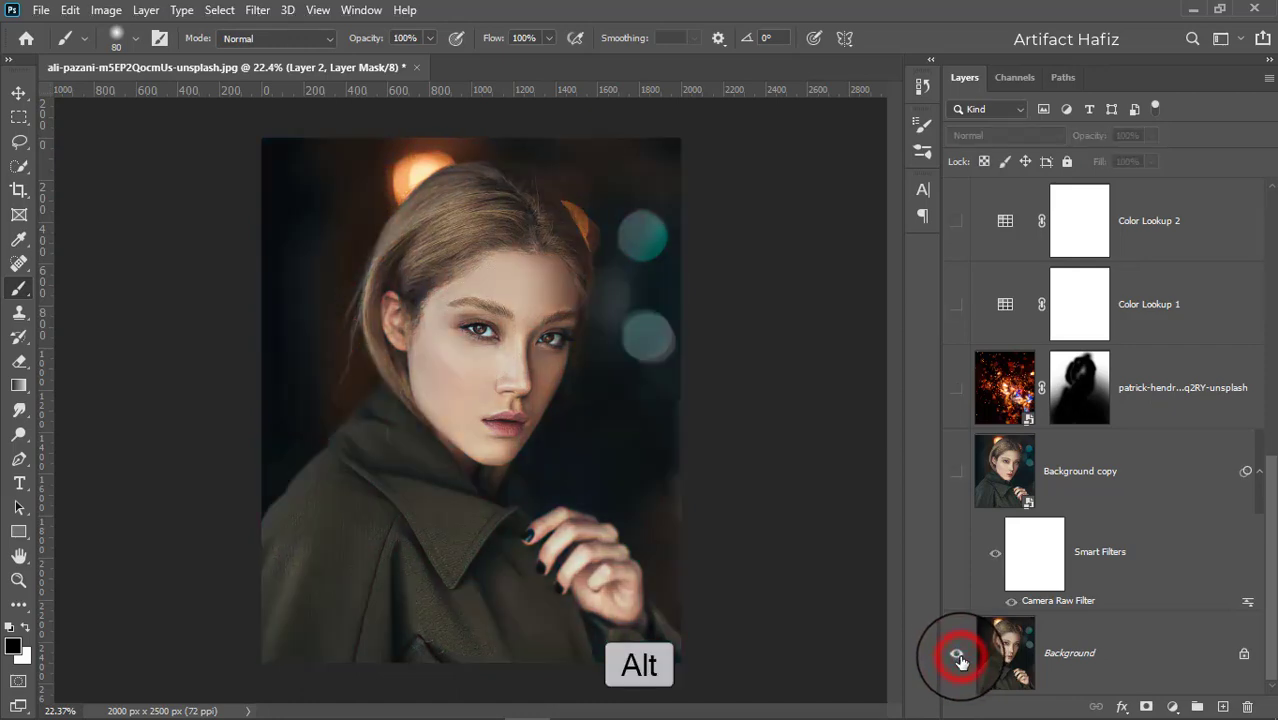
{"action": "left_click", "coordinate": [958, 657], "text": "alt"}
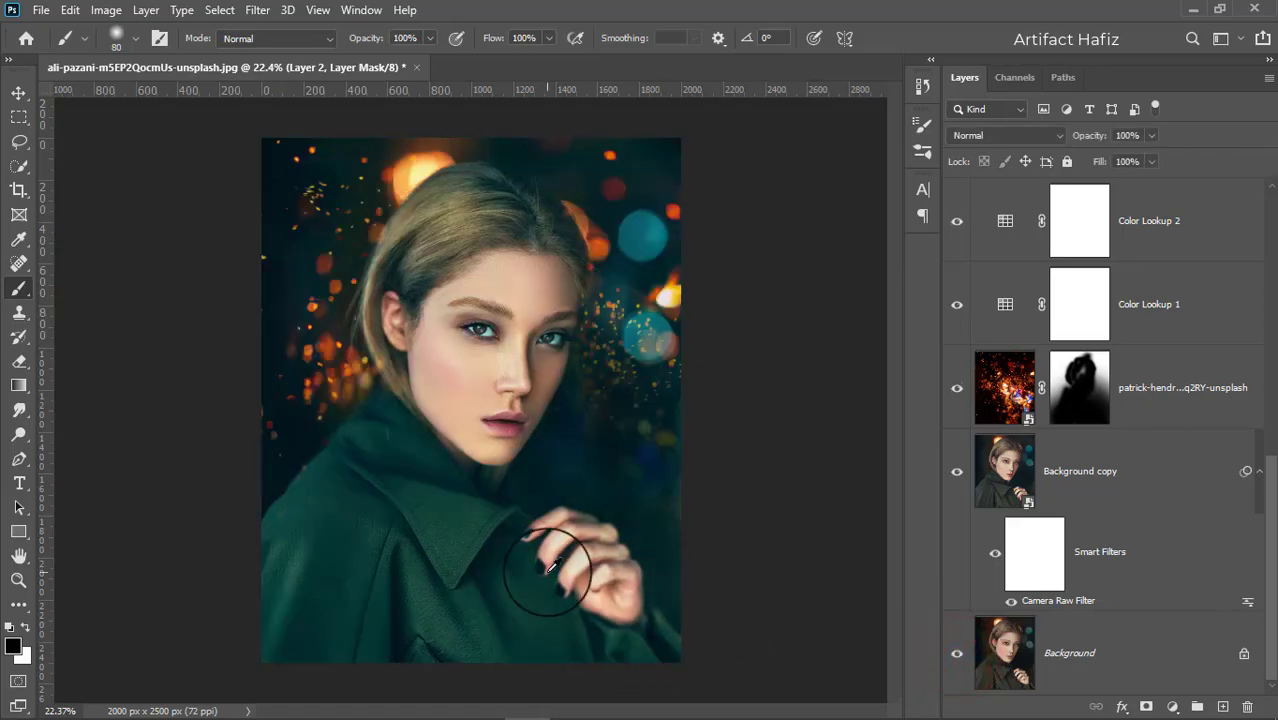